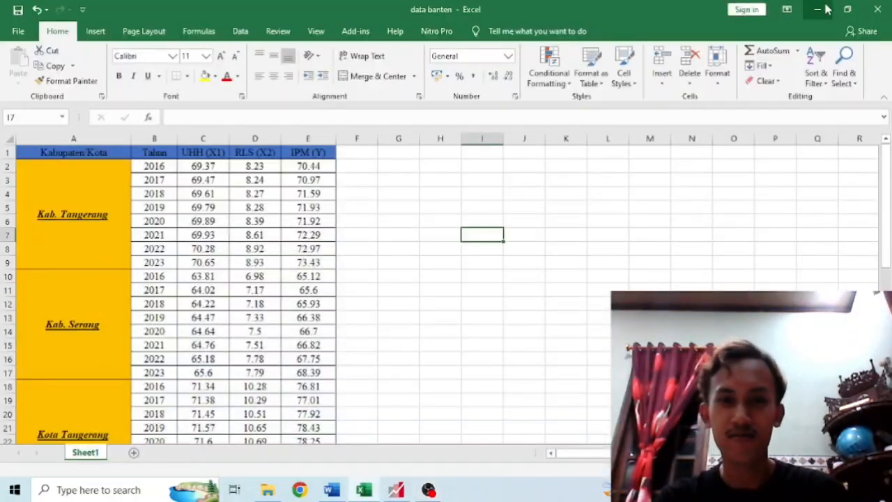
# Examine the Banten panel data table with UHH (X1), RLS (X2) and IPM (Y) per Kabupaten/Kota for 2016 to 2023
pyautogui.click(816, 6)
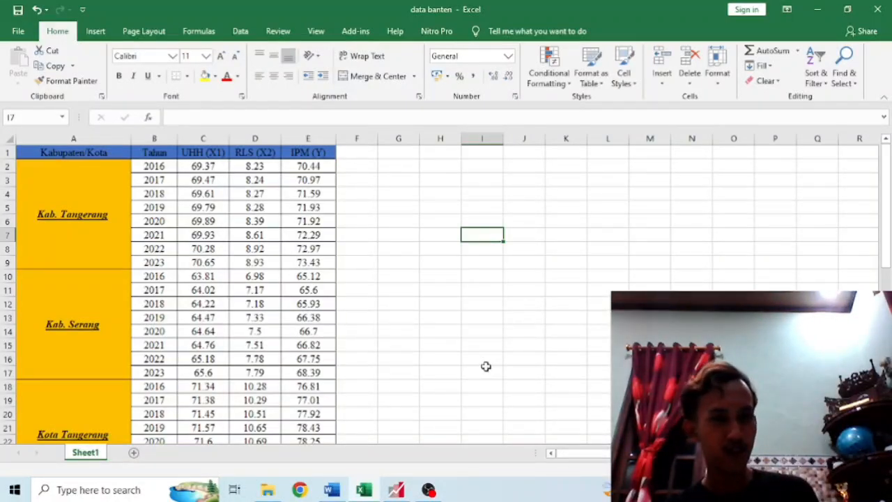
pyautogui.scroll(-11, 487, 367)
pyautogui.scroll(3, 475, 388)
pyautogui.scroll(8, 489, 395)
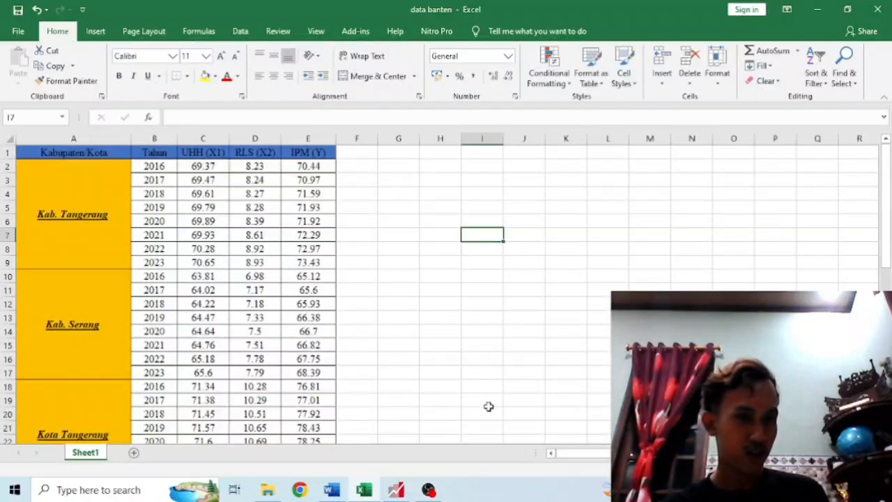
pyautogui.scroll(-2, 489, 408)
pyautogui.scroll(-4, 490, 408)
pyautogui.scroll(6, 488, 407)
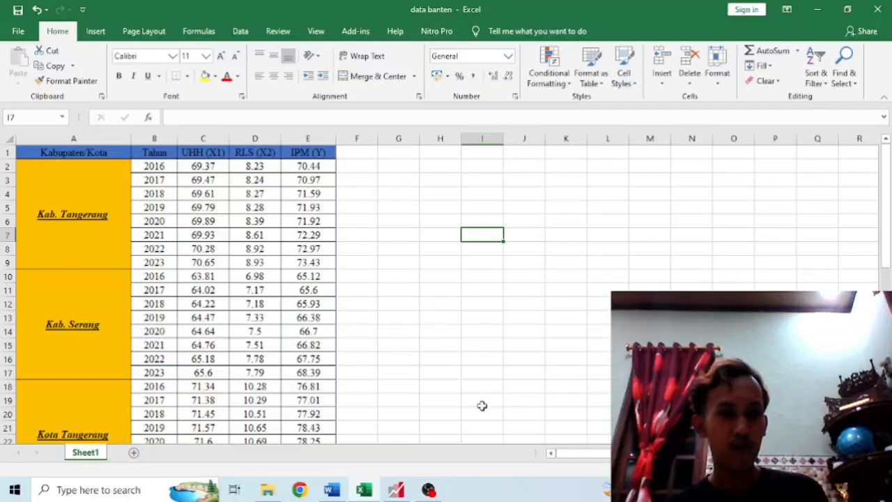
pyautogui.scroll(-5, 481, 406)
pyautogui.scroll(-1, 483, 410)
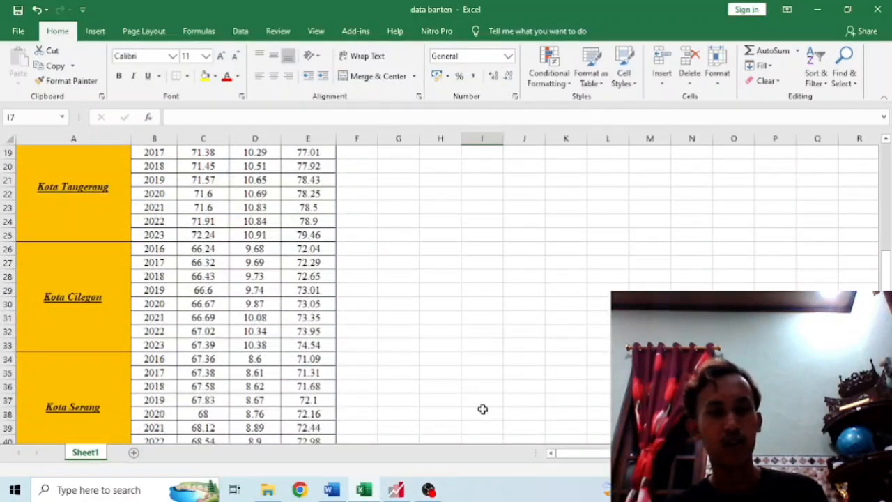
pyautogui.scroll(-3, 482, 409)
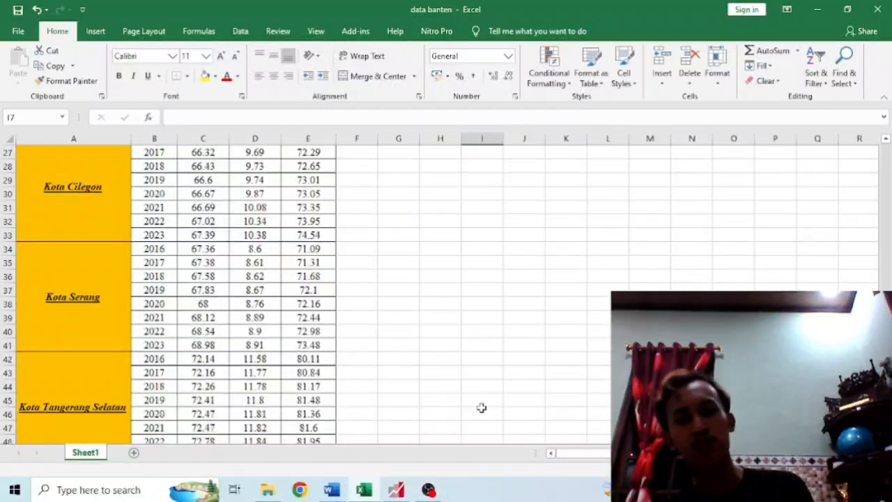
pyautogui.scroll(-2, 481, 408)
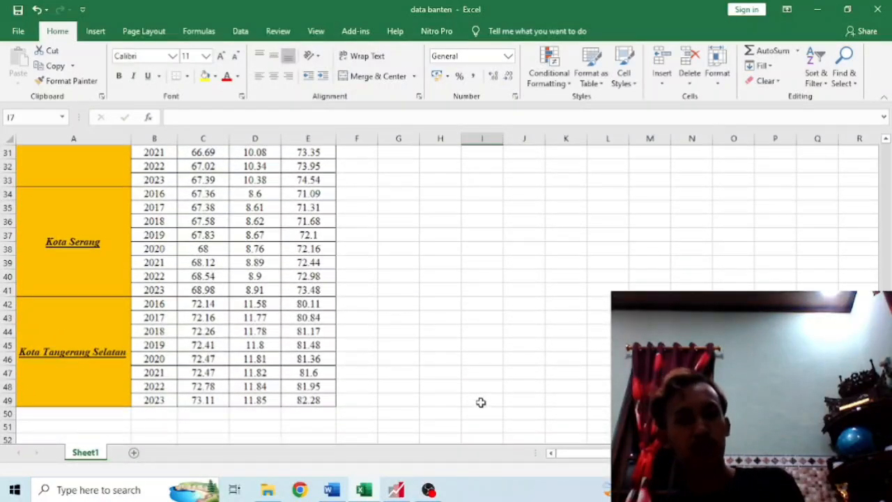
pyautogui.scroll(4, 480, 402)
pyautogui.scroll(-1, 481, 402)
pyautogui.scroll(-4, 480, 402)
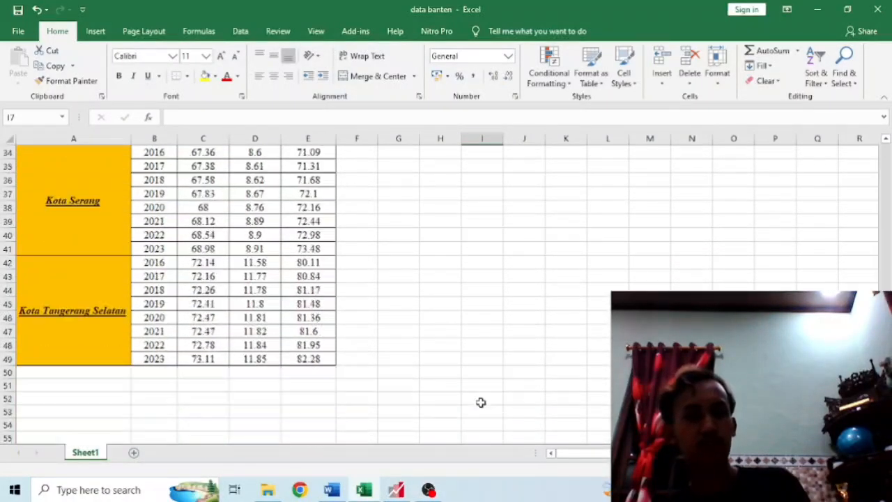
pyautogui.scroll(3, 479, 401)
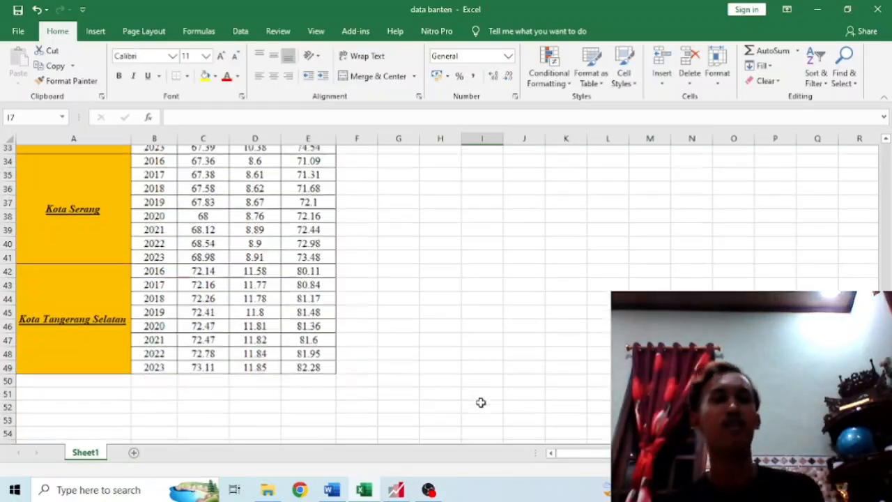
pyautogui.scroll(8, 477, 400)
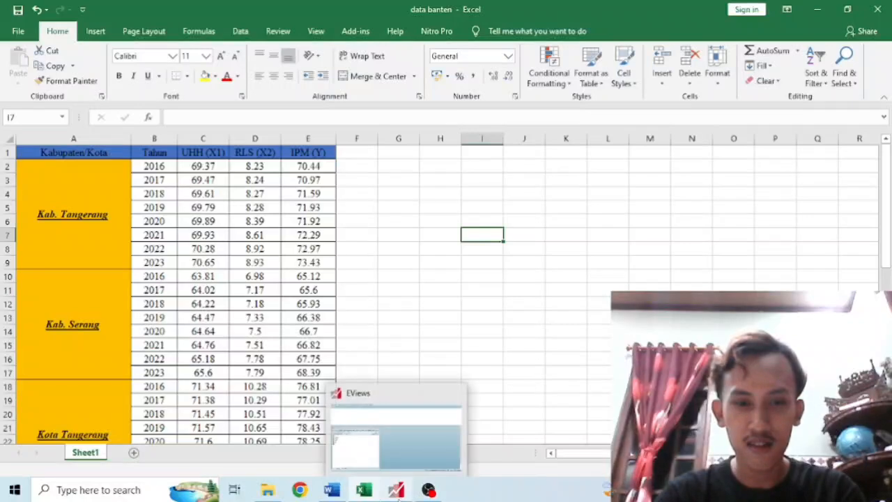
# Switch to EViews and open the series x1, x2 and y together as an equation
pyautogui.click(397, 491)
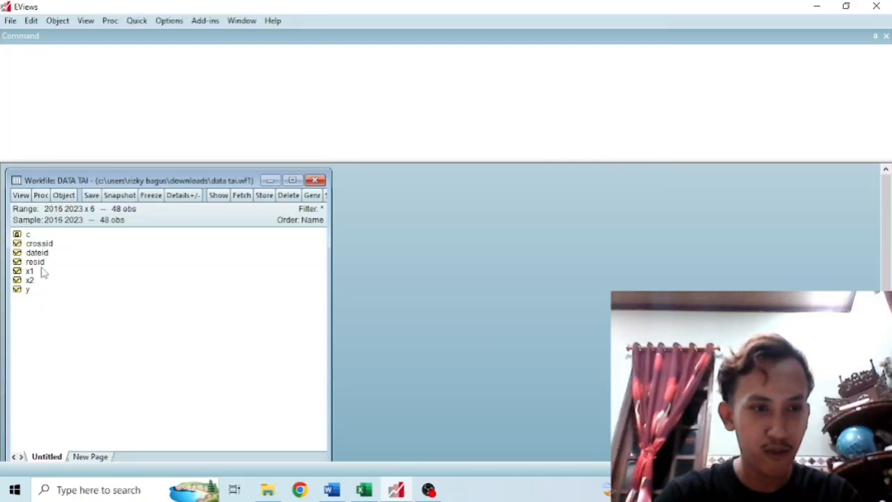
pyautogui.moveTo(34, 273); pyautogui.dragTo(34, 293)
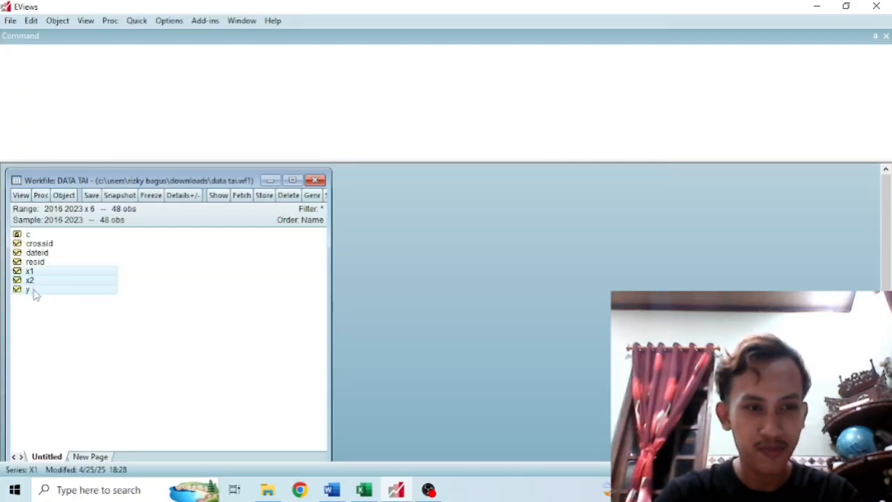
pyautogui.rightClick(40, 277)
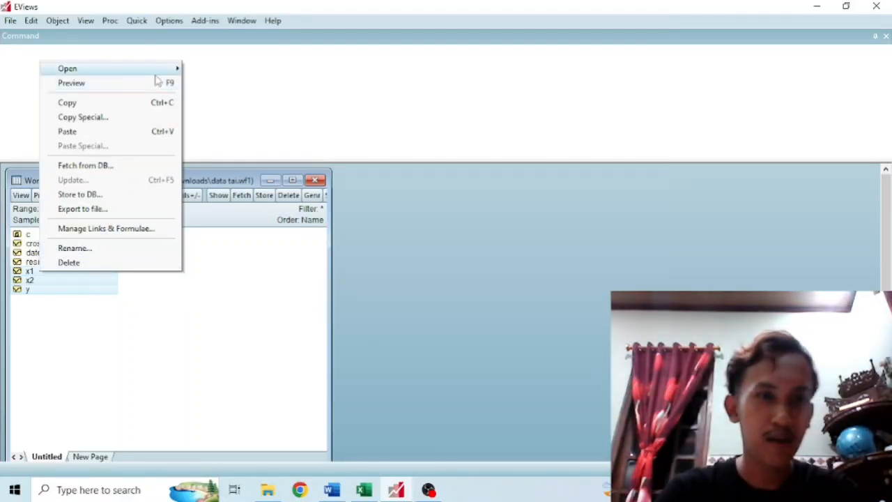
pyautogui.moveTo(166, 71)
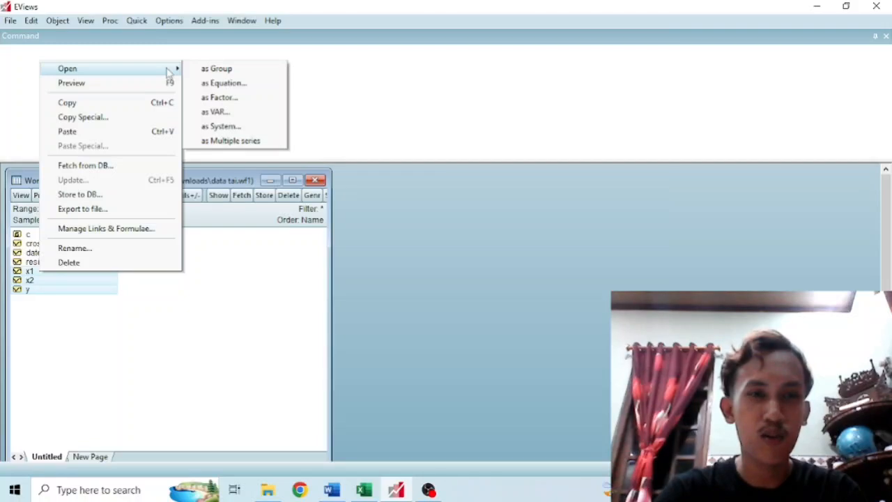
pyautogui.click(192, 83)
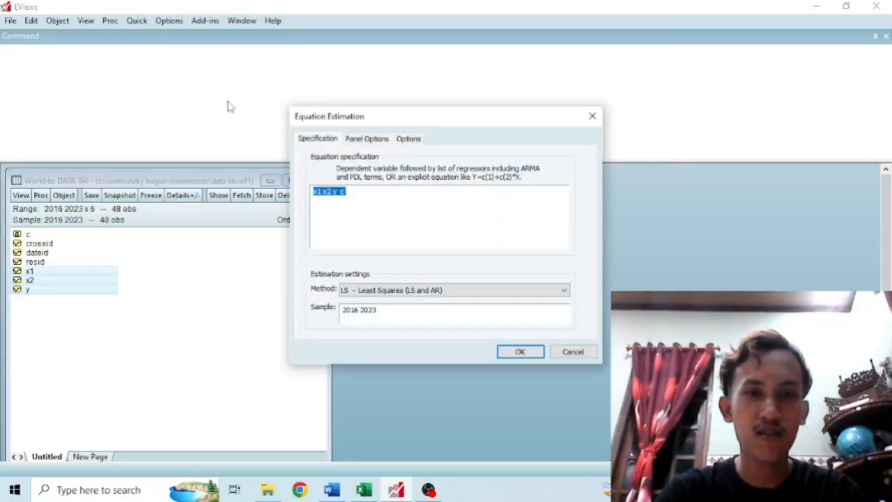
# Rewrite the equation specification as y c x1 x2
pyautogui.click(364, 197)
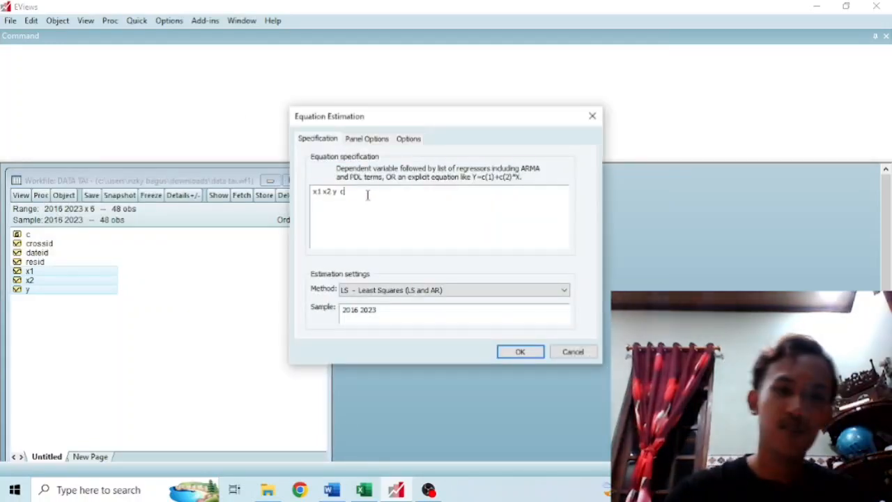
pyautogui.press('BackSpace')
pyautogui.press('BackSpace')
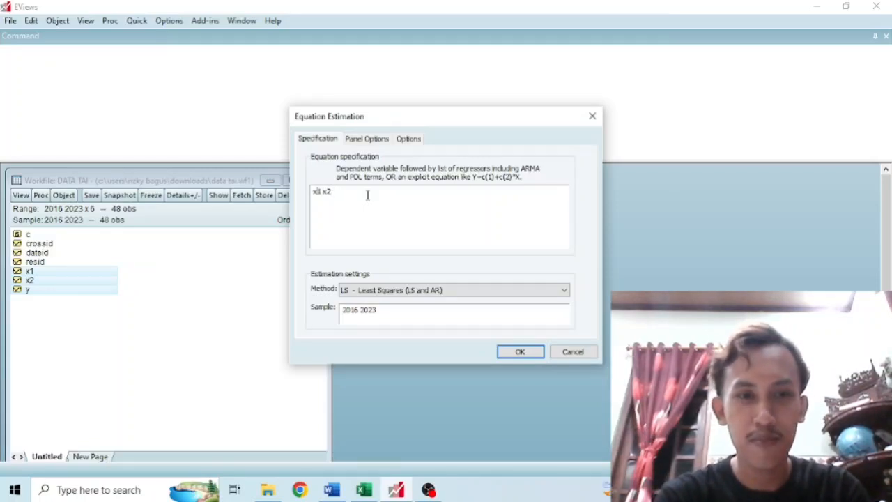
pyautogui.press('Home')
pyautogui.write('y')
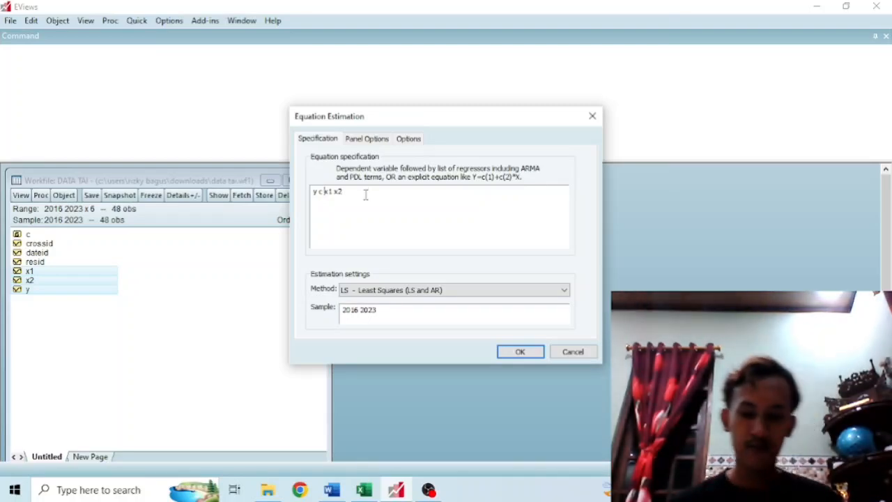
# Set the cross-section effects to Fixed and estimate the panel equation
pyautogui.click(368, 139)
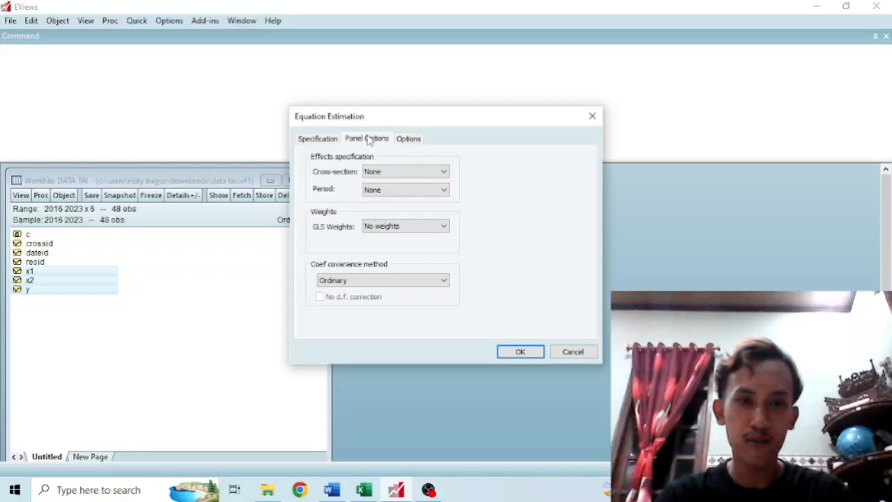
pyautogui.click(395, 174)
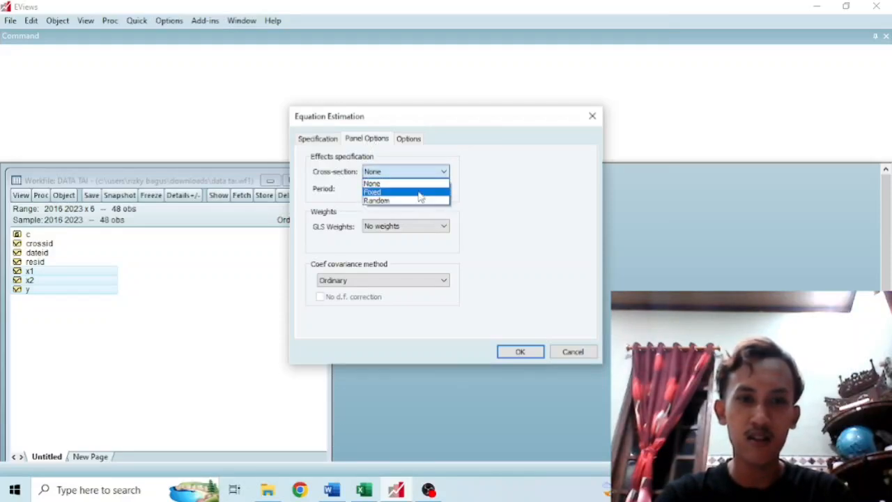
pyautogui.click(420, 192)
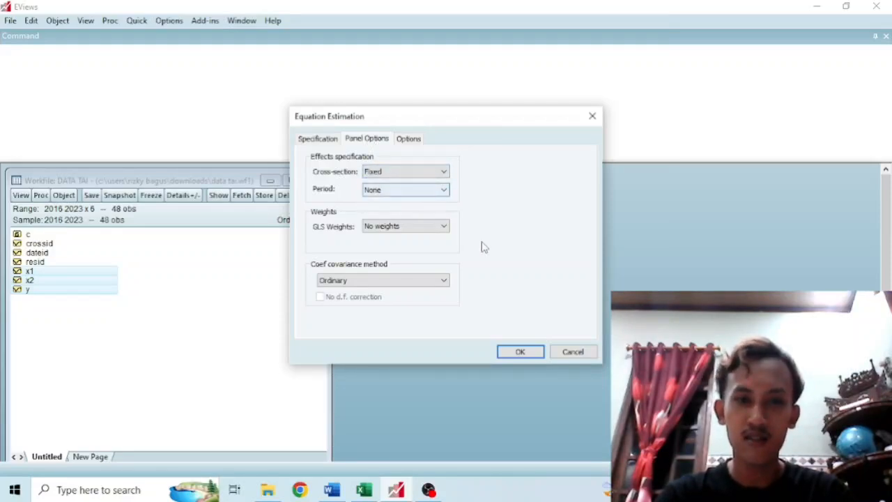
pyautogui.click(520, 352)
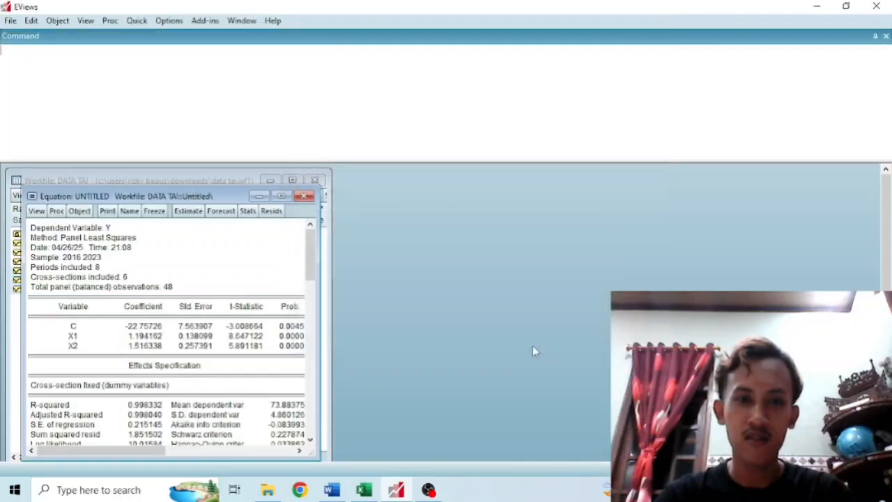
# Run the Redundant Fixed Effects - Likelihood Ratio test on the fixed-effects equation, then close and delete the untitled equation
pyautogui.click(37, 210)
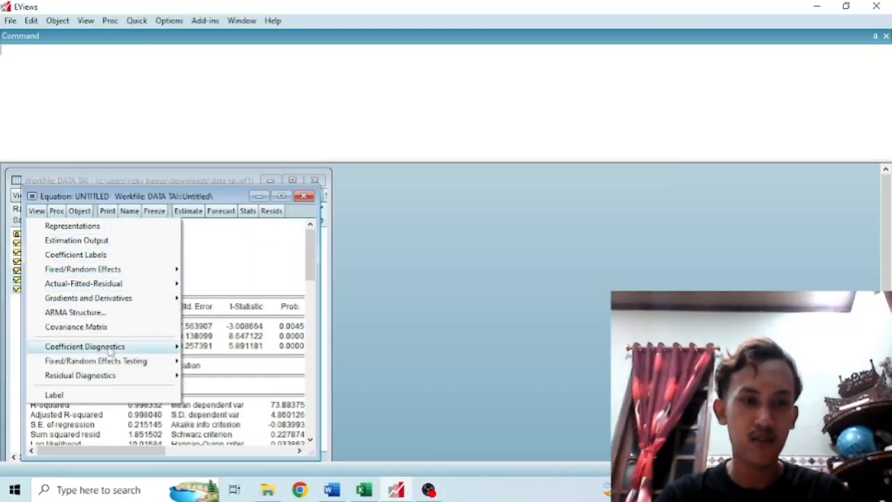
pyautogui.moveTo(122, 363)
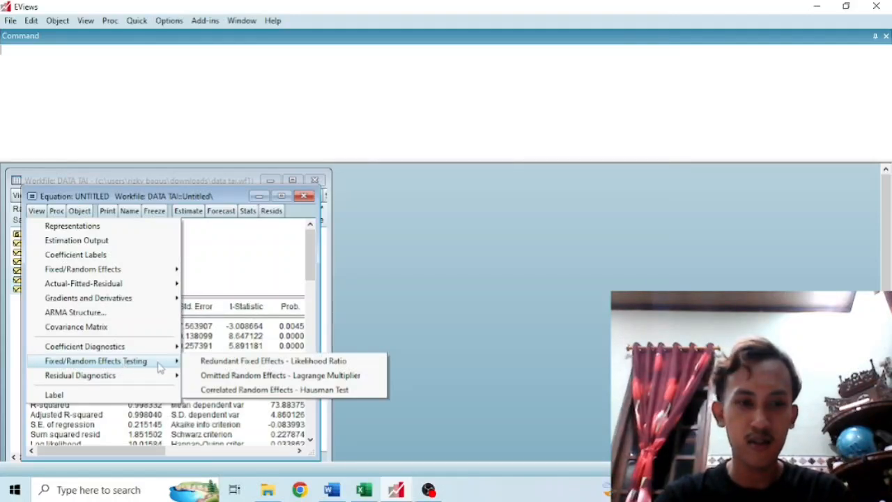
pyautogui.click(232, 363)
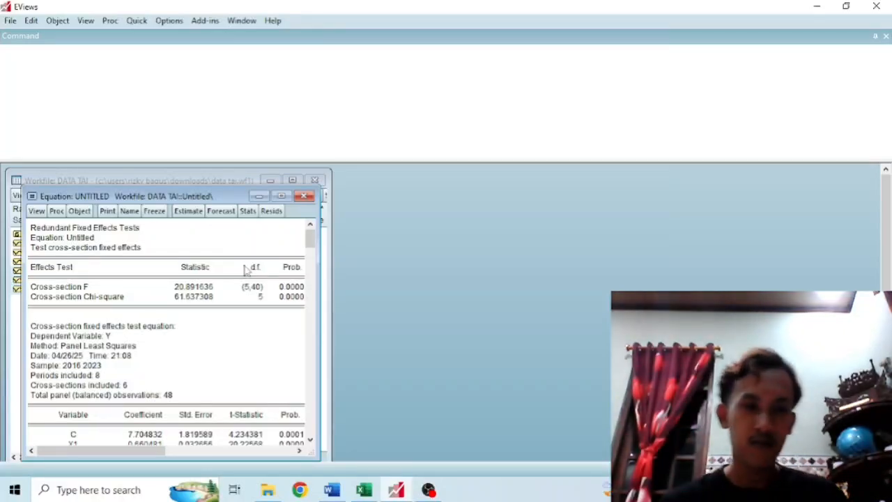
pyautogui.click(304, 196)
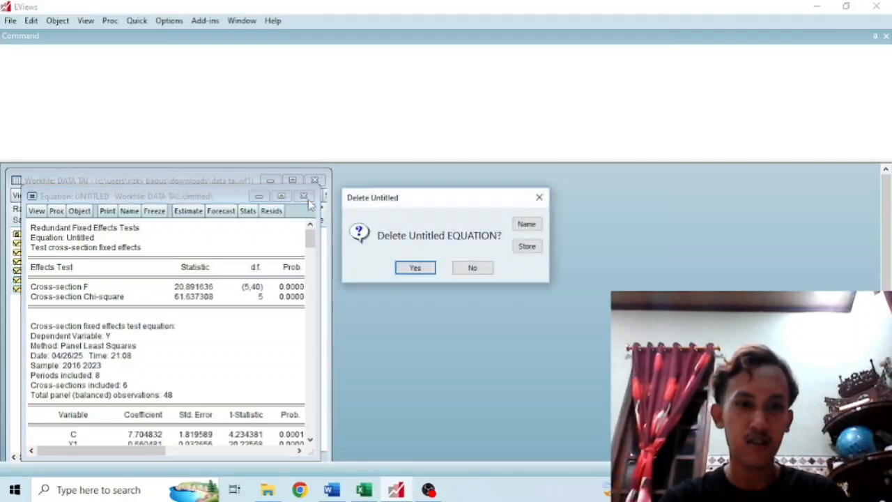
pyautogui.click(416, 268)
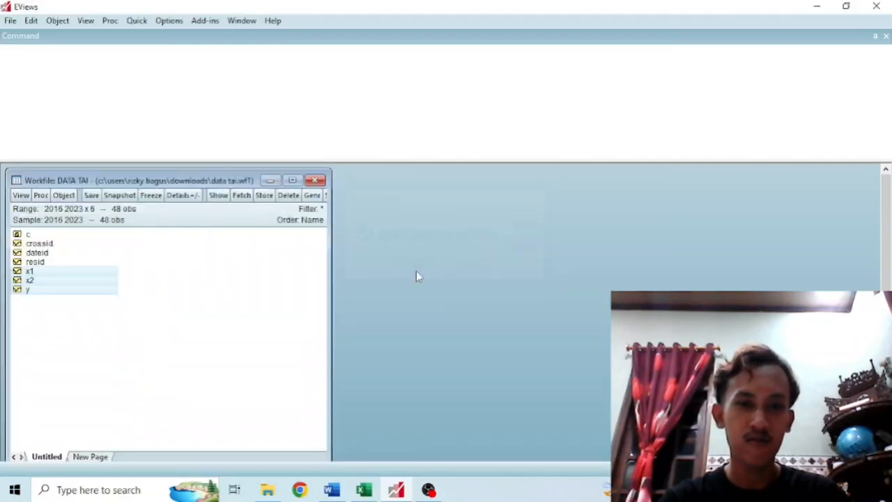
# Open x1, x2 and y as a new equation and rewrite its specification as y c x1 x2
pyautogui.rightClick(82, 279)
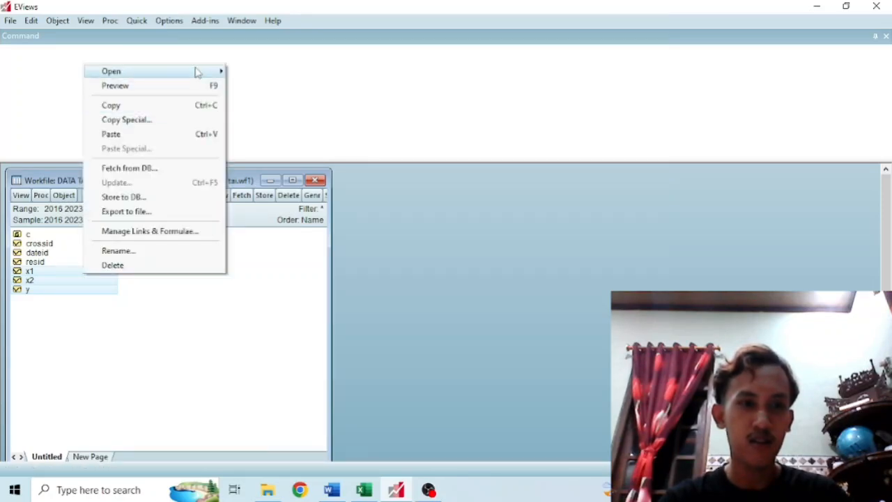
pyautogui.moveTo(199, 72)
pyautogui.click(245, 88)
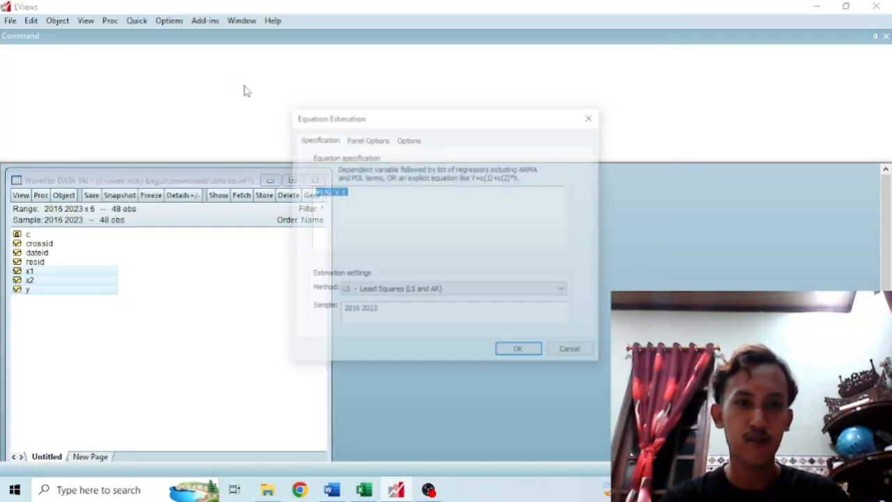
pyautogui.click(356, 198)
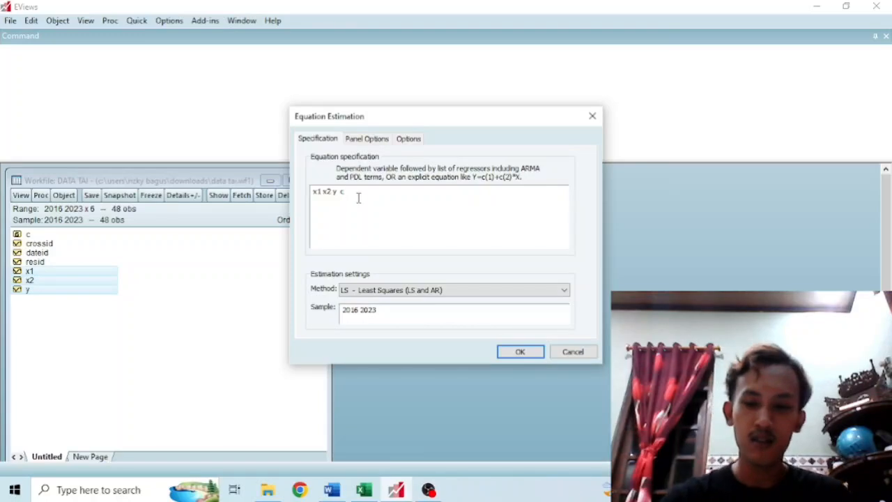
pyautogui.press('BackSpace')
pyautogui.press('BackSpace')
pyautogui.press('Left')
pyautogui.press('Left')
pyautogui.press('Left')
pyautogui.press('Left')
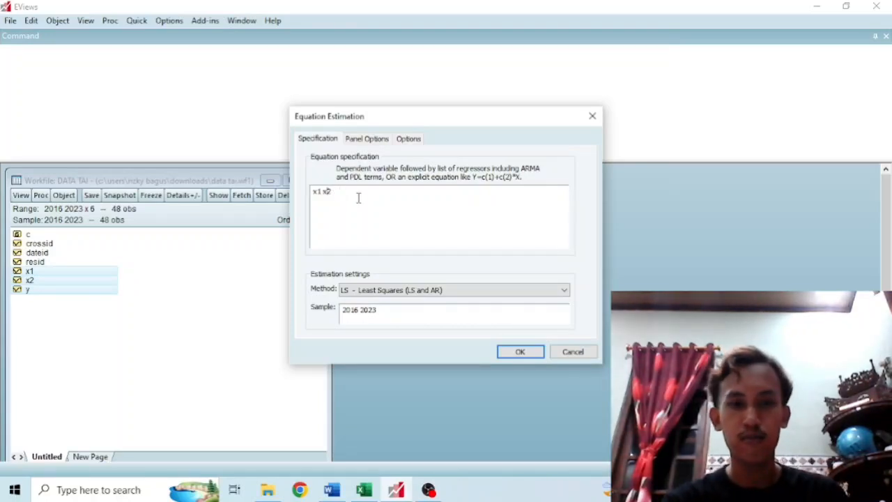
pyautogui.write('y c')
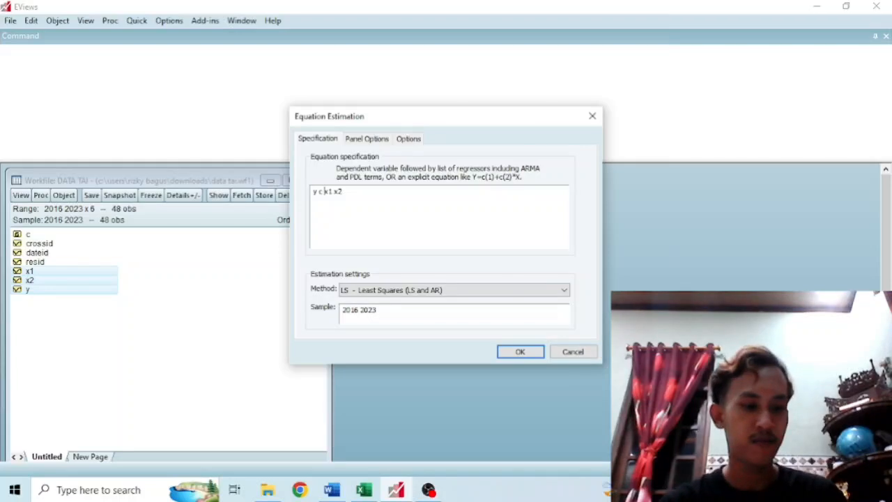
# Set the cross-section effects to Random and estimate the new panel equation
pyautogui.click(362, 139)
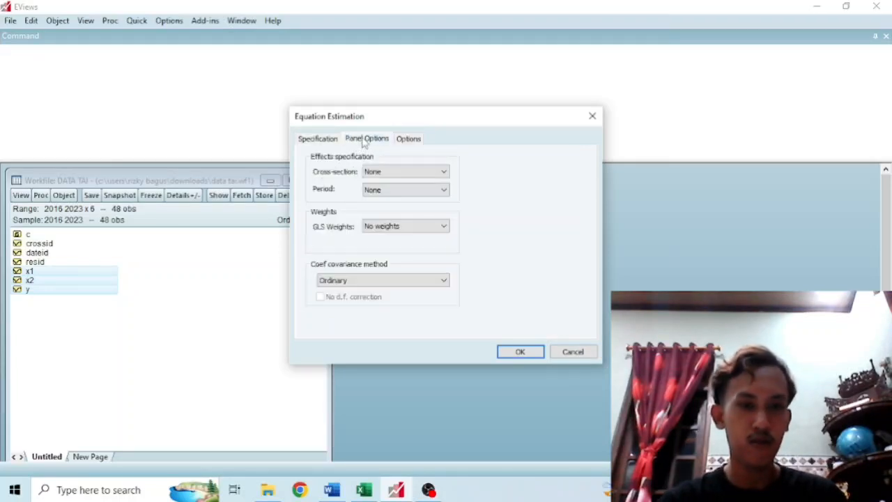
pyautogui.click(389, 172)
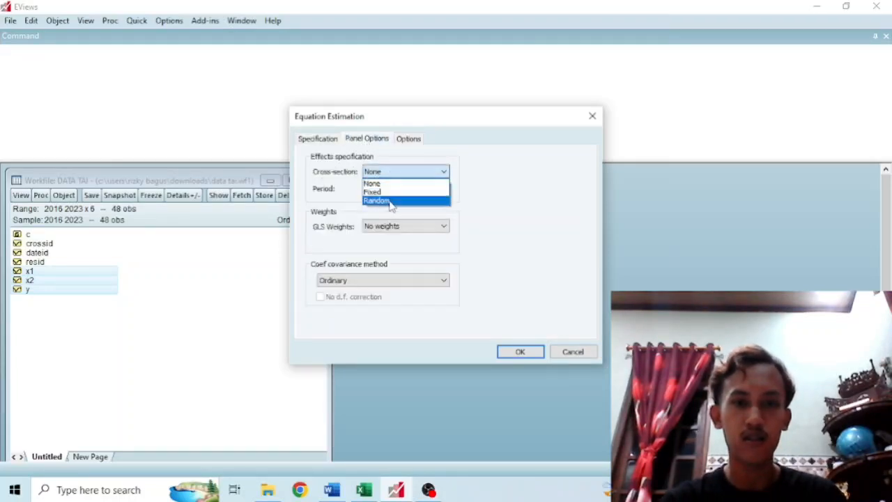
pyautogui.click(392, 200)
pyautogui.click(503, 351)
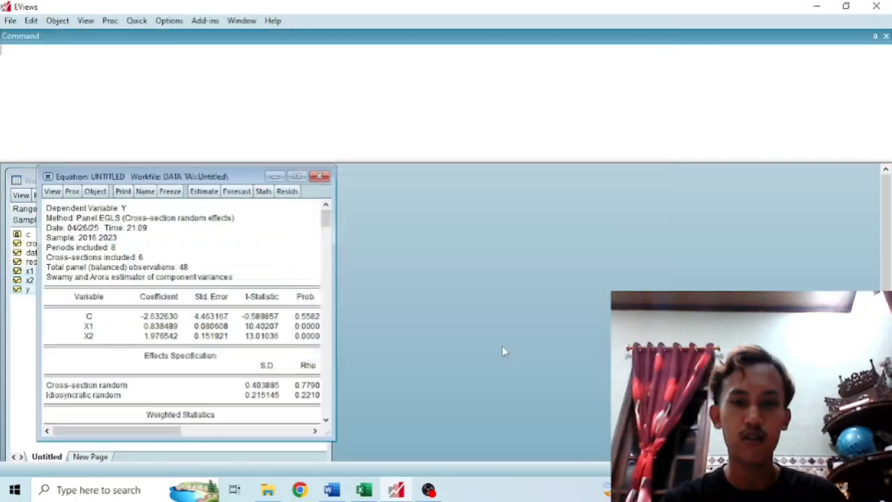
# Run the Correlated Random Effects - Hausman Test on the random-effects equation, then close and delete the untitled equation
pyautogui.click(53, 191)
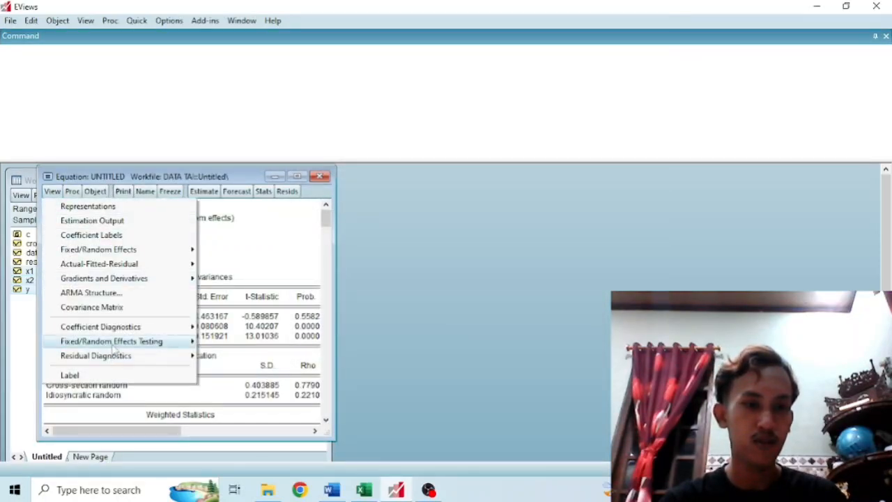
pyautogui.moveTo(116, 347)
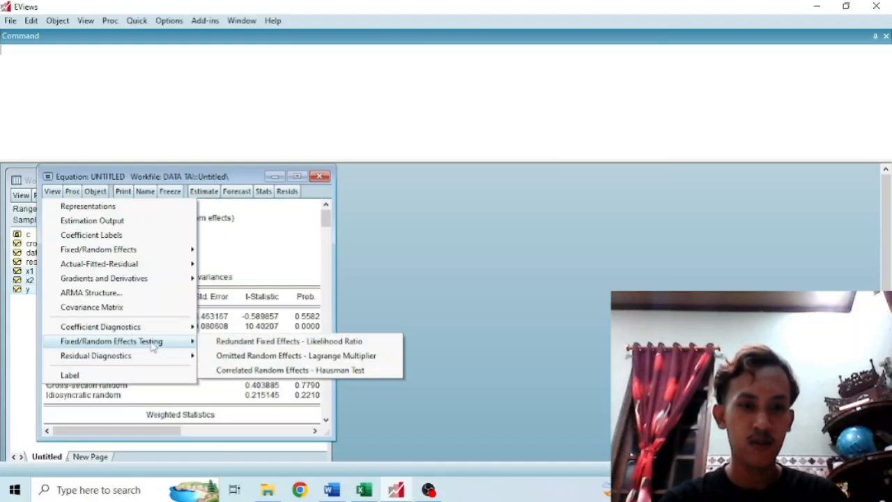
pyautogui.click(237, 371)
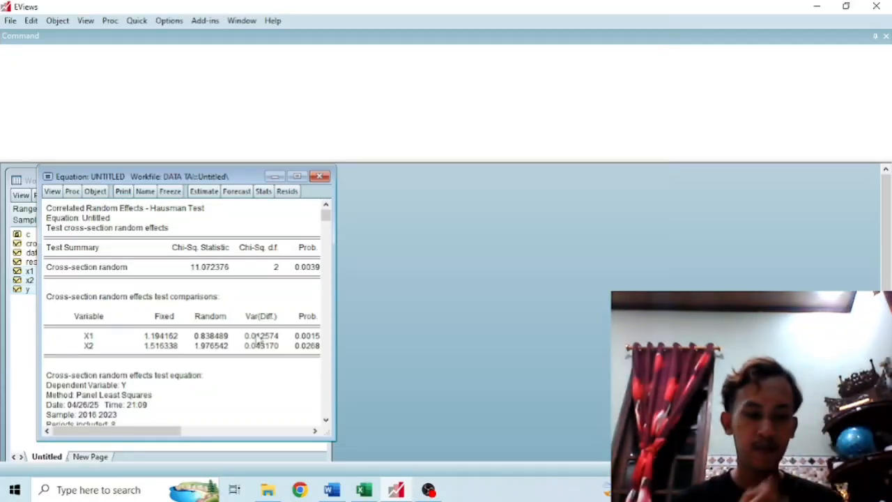
pyautogui.click(325, 177)
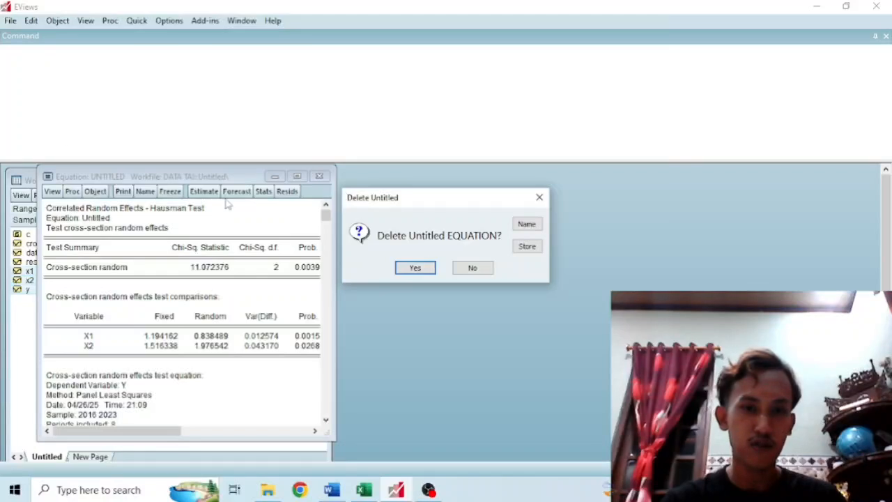
pyautogui.click(416, 268)
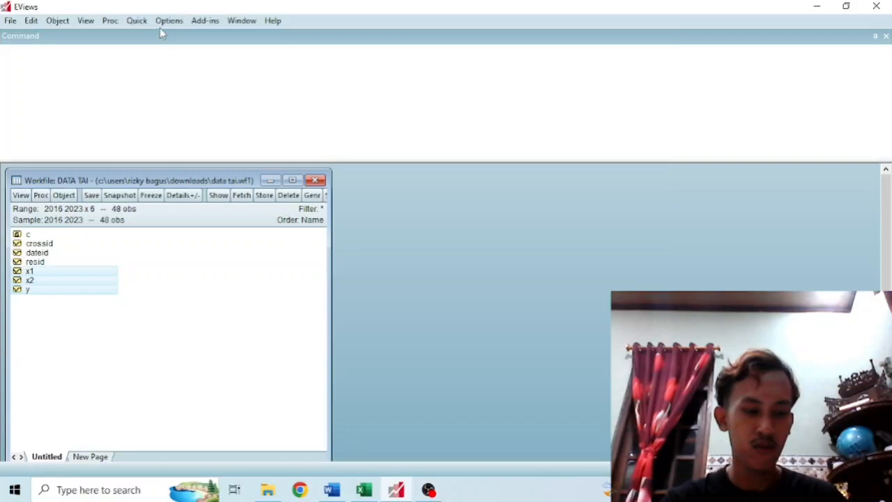
# Compute the group correlations for the series x1 x2, then close and delete the untitled group
pyautogui.click(136, 20)
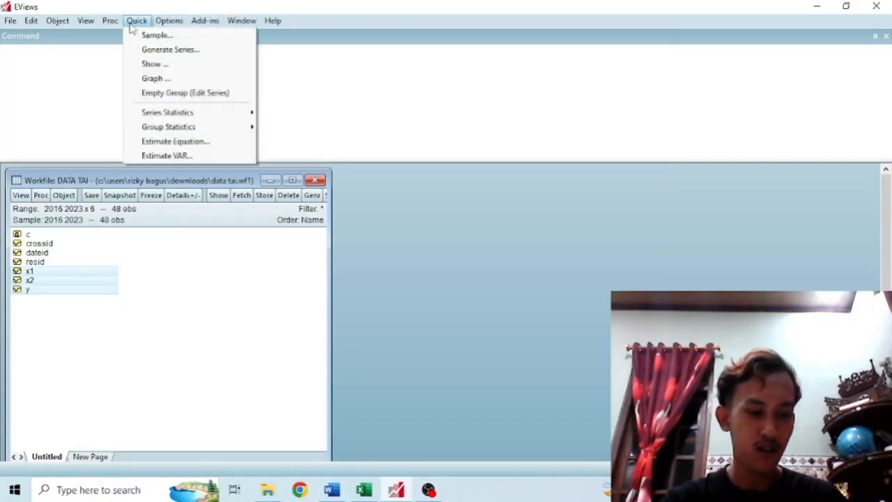
pyautogui.moveTo(196, 130)
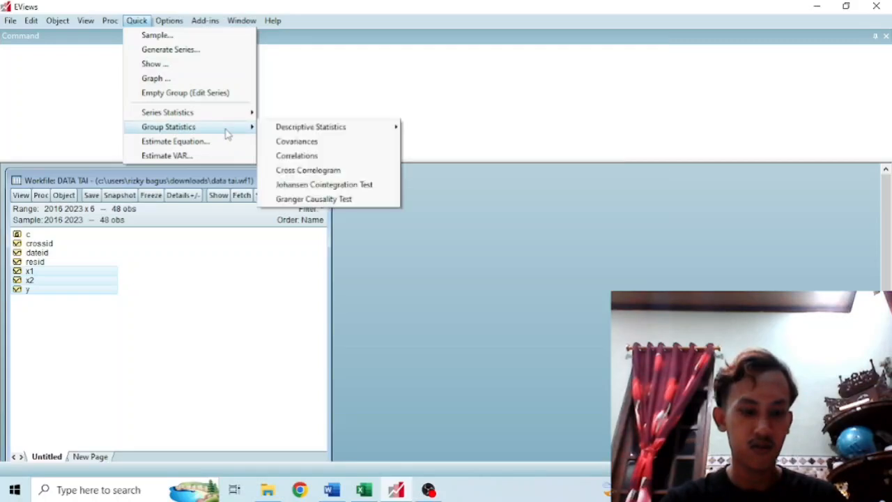
pyautogui.click(297, 156)
pyautogui.click(418, 219)
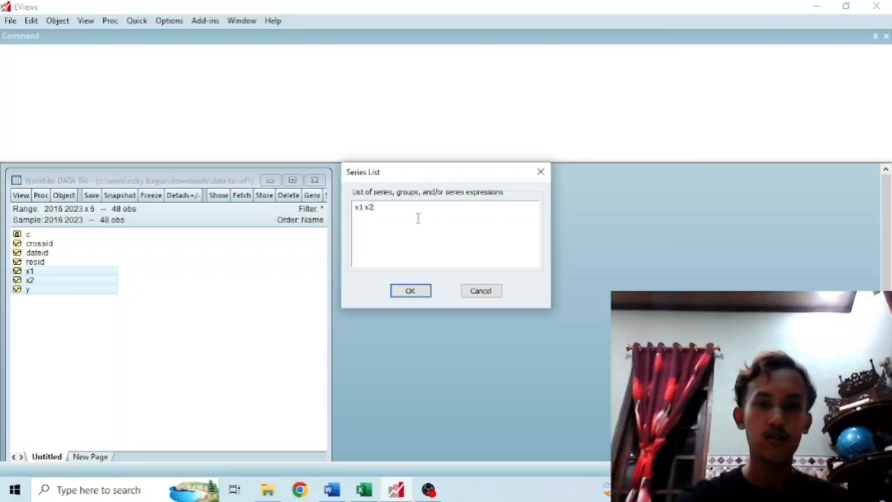
pyautogui.click(418, 293)
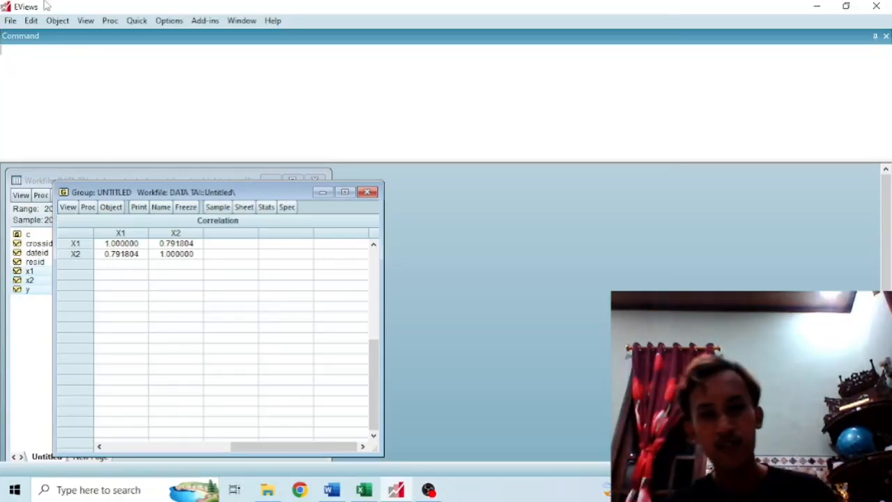
pyautogui.click(368, 193)
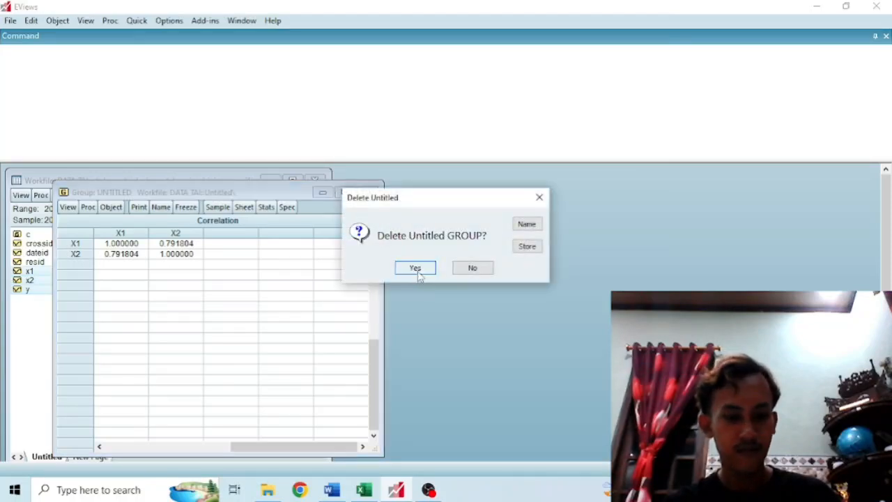
pyautogui.click(416, 271)
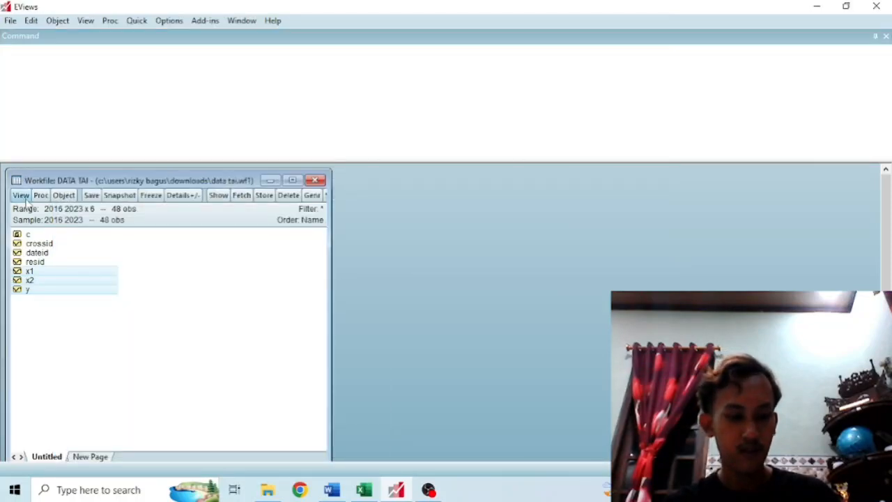
# Open x1, x2 and y as an equation, respecify it as y c x1 x2, and estimate it with Least Squares
pyautogui.rightClick(84, 280)
pyautogui.moveTo(170, 75)
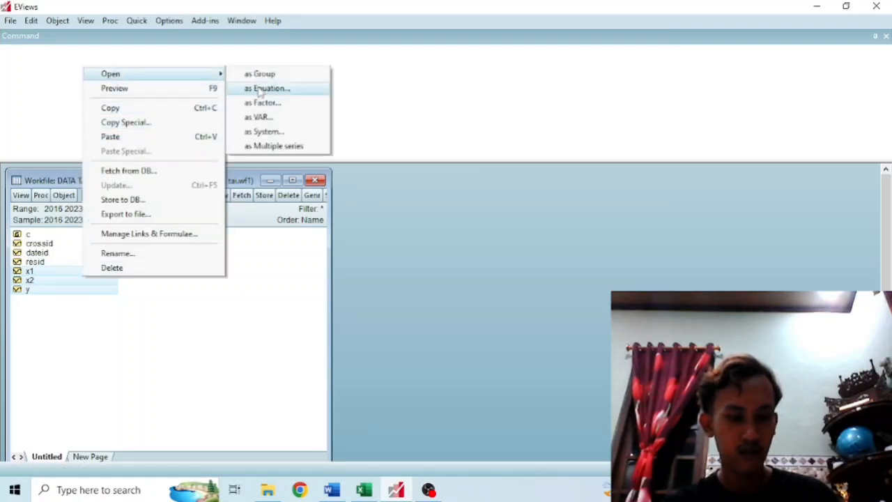
pyautogui.click(259, 89)
pyautogui.click(392, 195)
pyautogui.write('c')
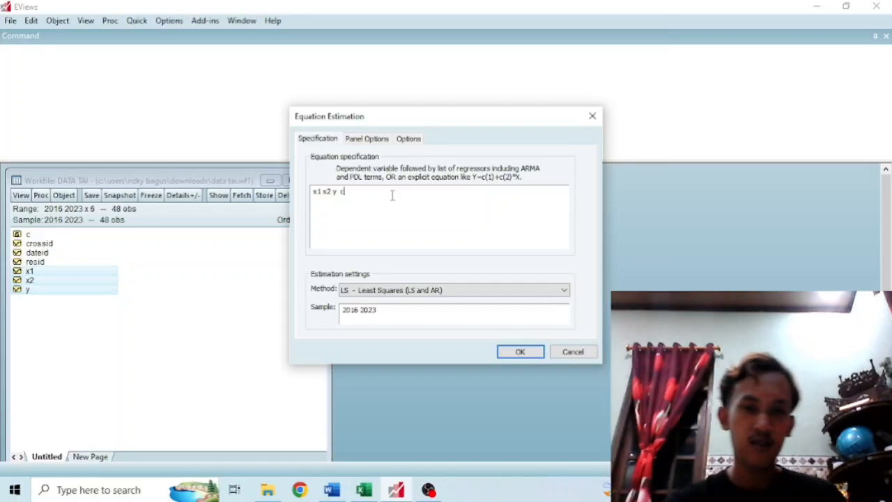
pyautogui.press('BackSpace')
pyautogui.press('BackSpace')
pyautogui.press('BackSpace')
pyautogui.press('BackSpace')
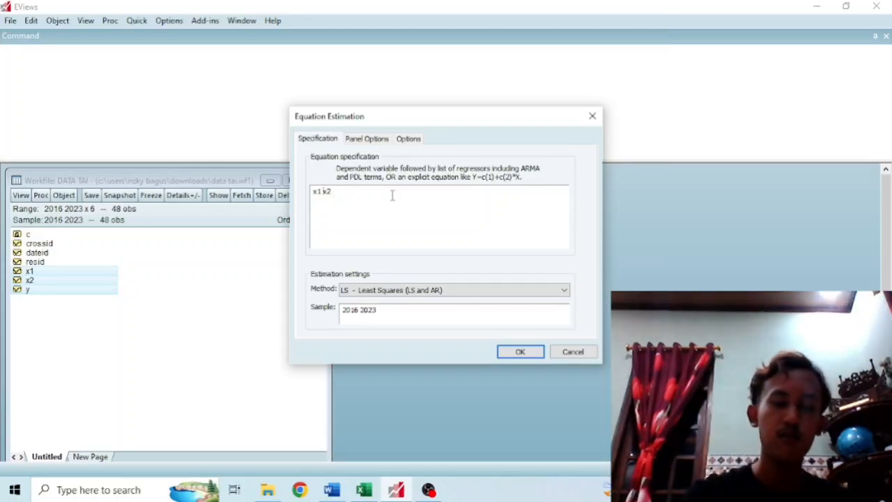
pyautogui.press('Home')
pyautogui.write('y c')
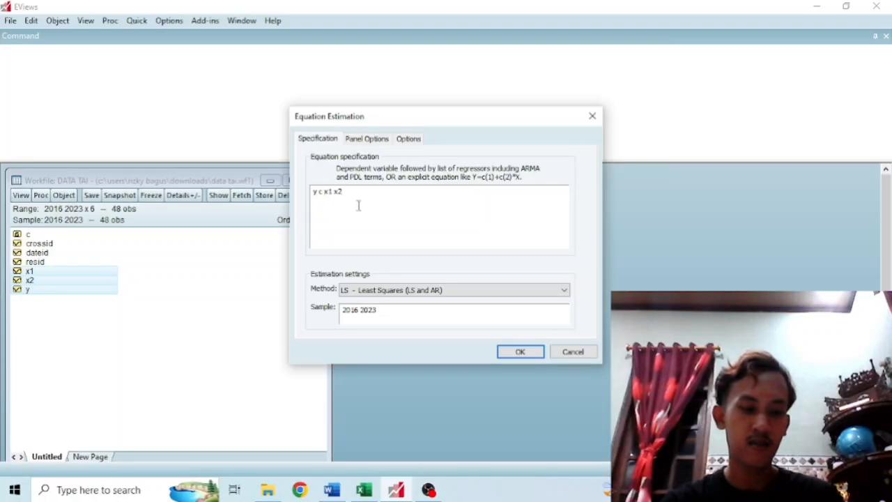
pyautogui.click(531, 353)
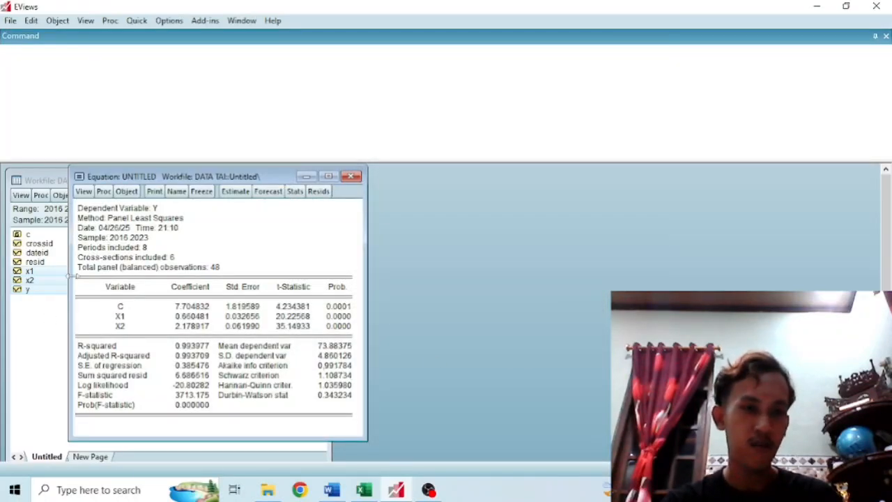
# Run the Omitted Random Effects - Lagrange Multiplier test on the least-squares equation, then close and delete the untitled equation
pyautogui.click(84, 191)
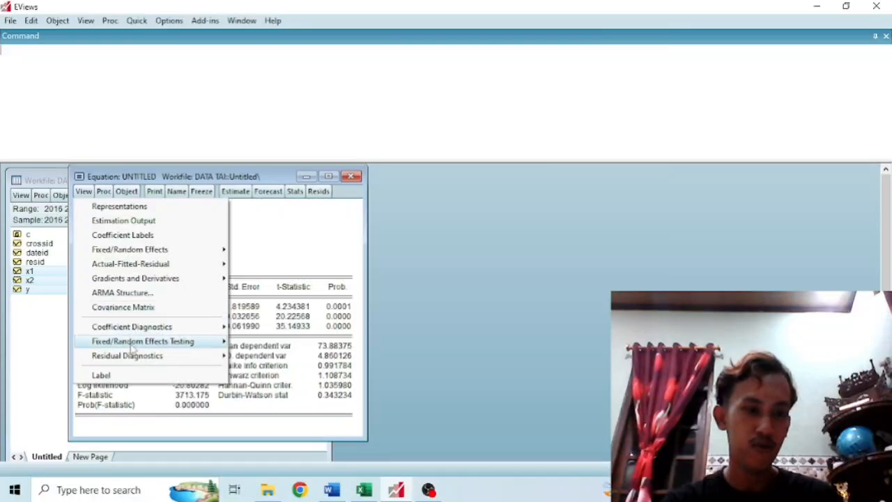
pyautogui.moveTo(132, 346)
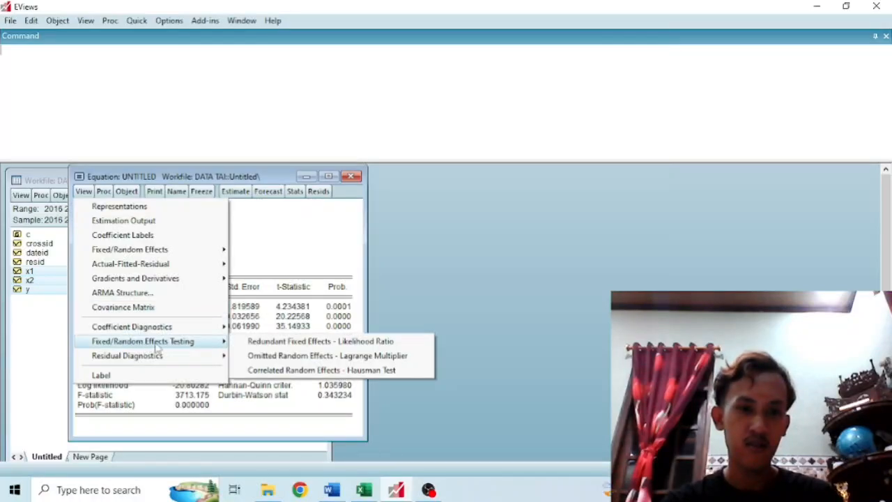
pyautogui.click(312, 357)
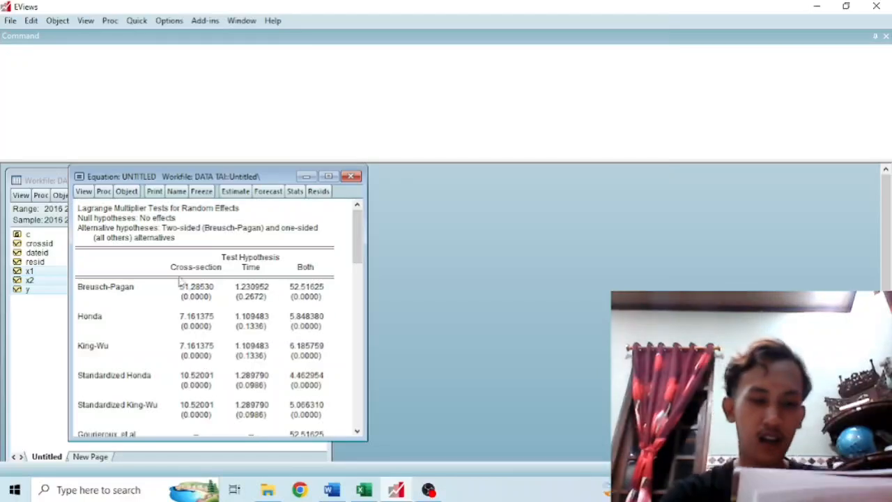
pyautogui.click(358, 179)
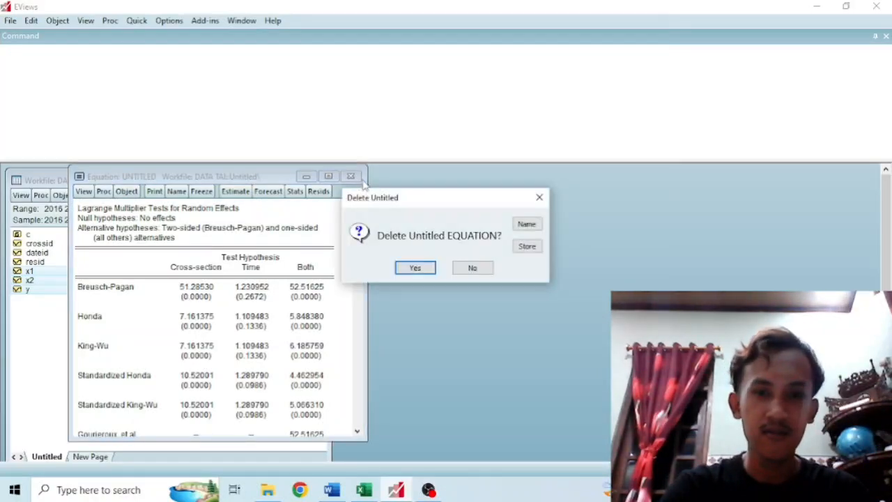
pyautogui.click(416, 269)
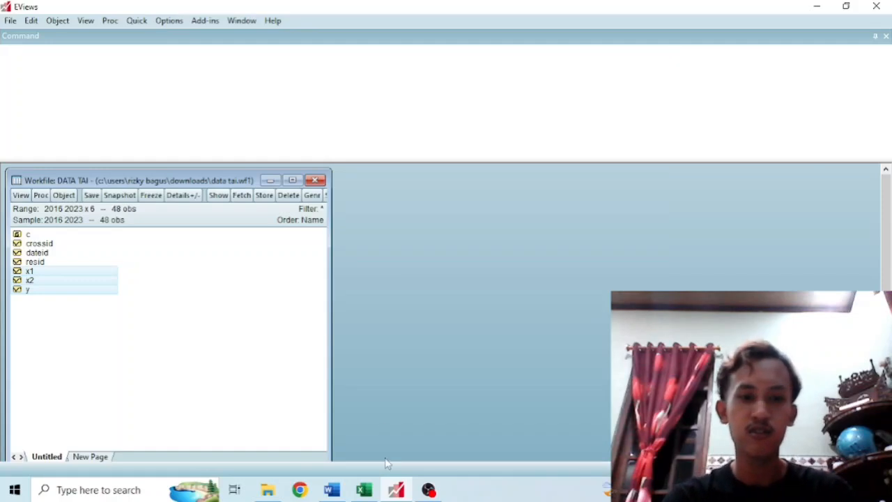
# Switch to the exam answer document in Word and review the Uji Chow and Uji Hausman results near its beginning
pyautogui.click(331, 490)
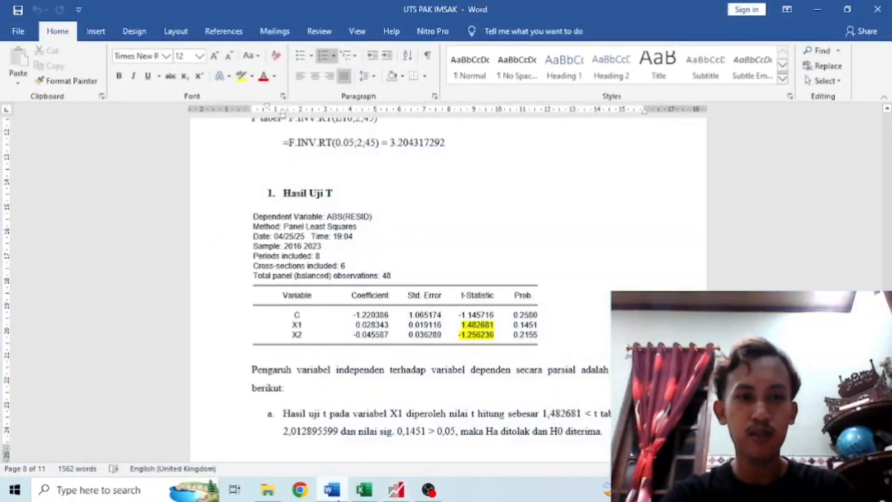
pyautogui.scroll(20, 397, 342)
pyautogui.scroll(10, 398, 342)
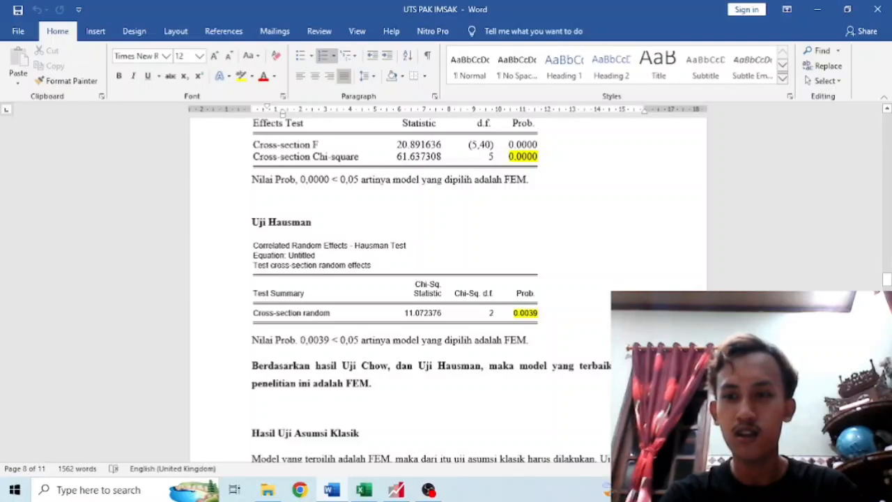
pyautogui.moveTo(888, 278); pyautogui.dragTo(883, 200)
pyautogui.scroll(20, 883, 204)
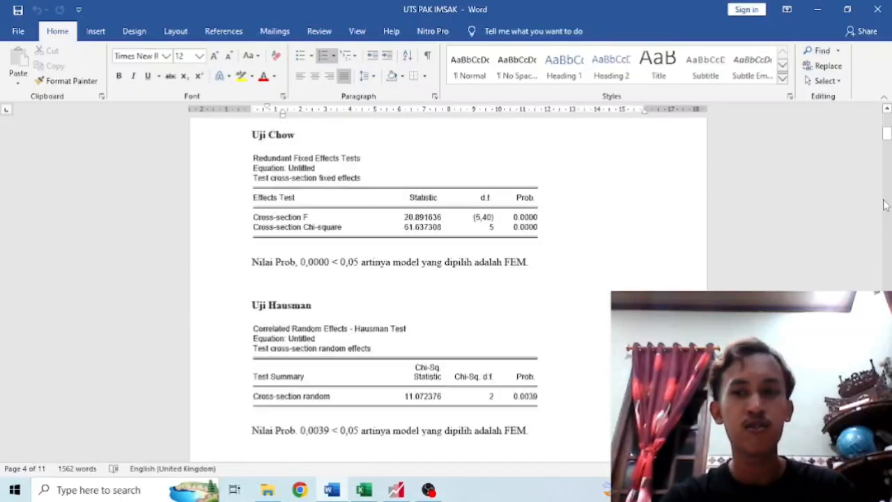
pyautogui.scroll(-3, 883, 204)
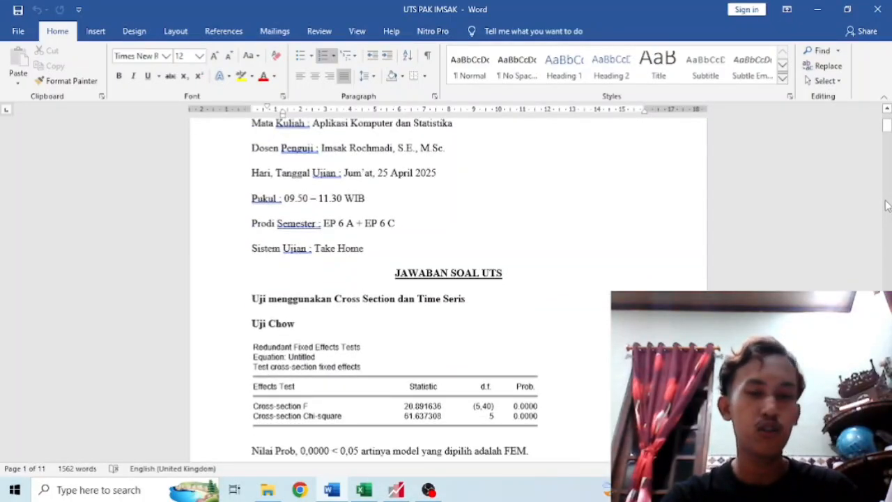
pyautogui.scroll(-7, 886, 204)
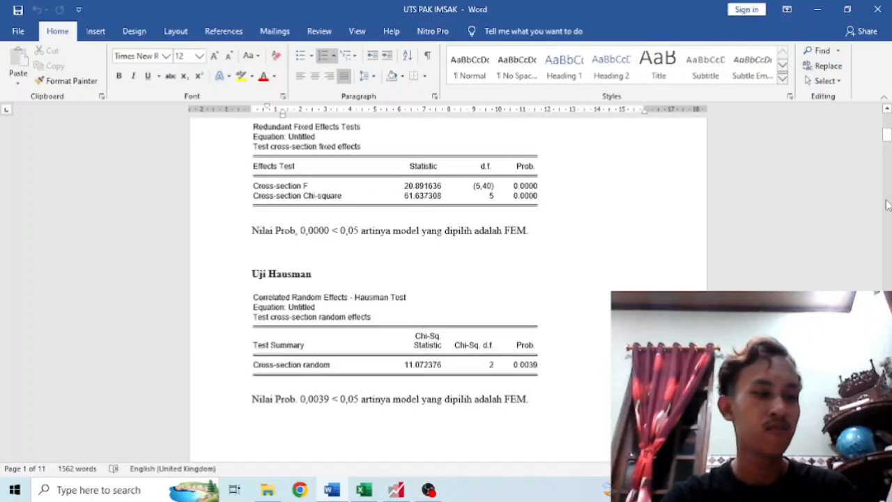
pyautogui.scroll(3, 887, 204)
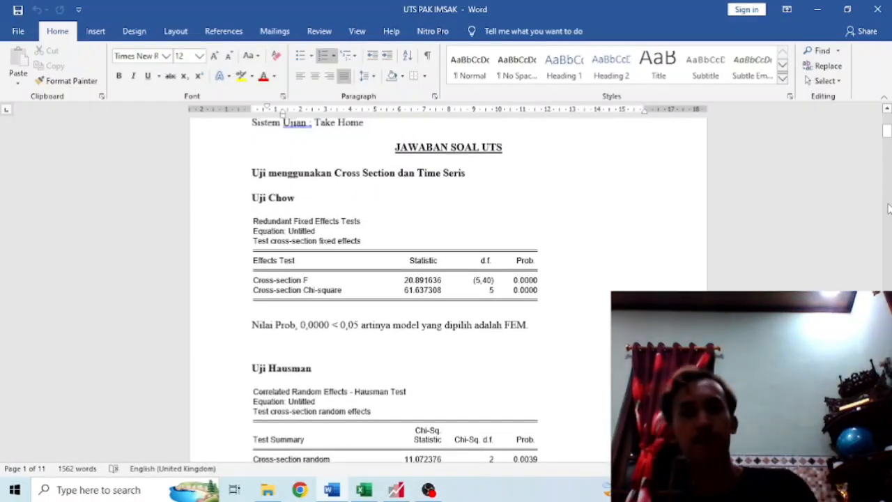
pyautogui.scroll(-1, 879, 205)
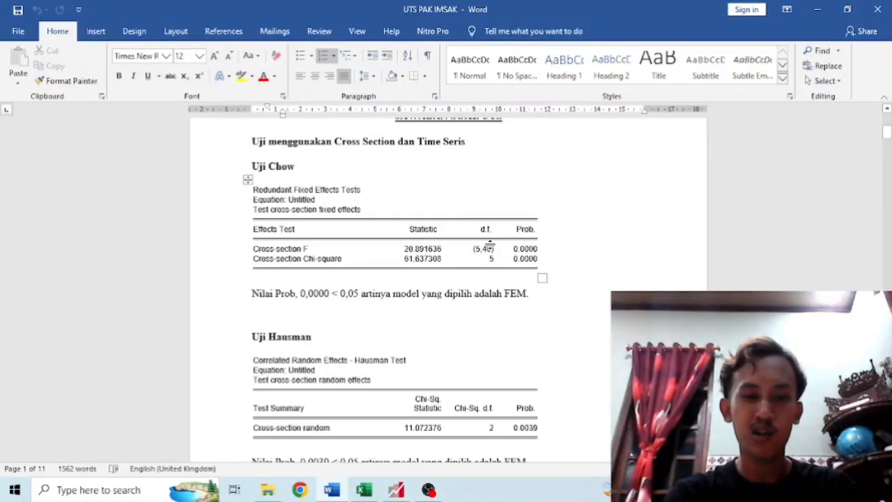
# Highlight the cross-section random Prob. value in yellow in the first Uji Hausman table and review the conclusion below it
pyautogui.scroll(-5, 491, 244)
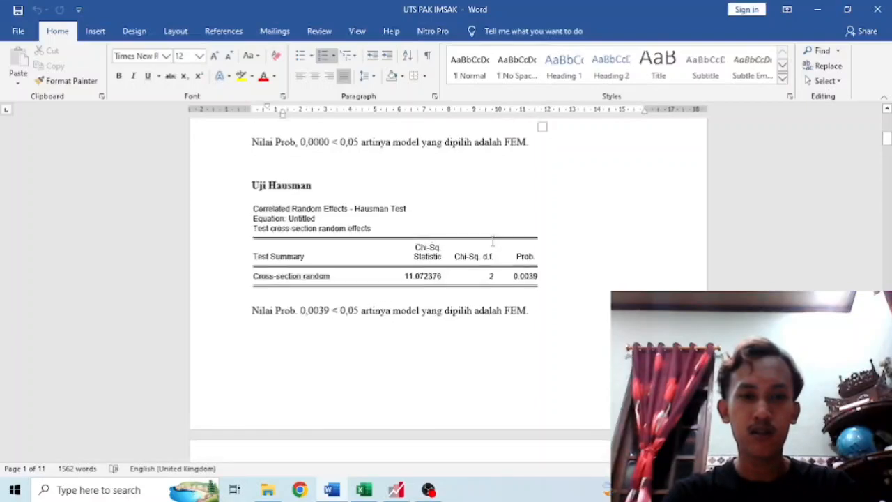
pyautogui.scroll(-1, 491, 240)
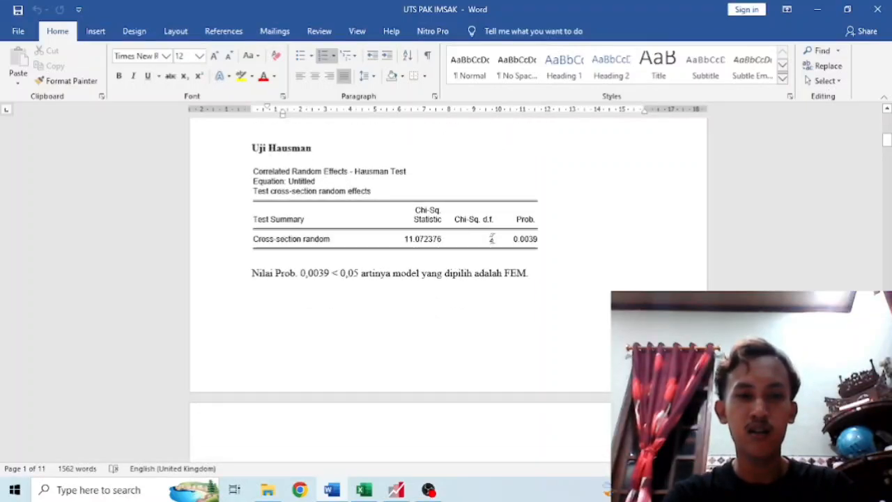
pyautogui.moveTo(514, 238); pyautogui.dragTo(548, 236)
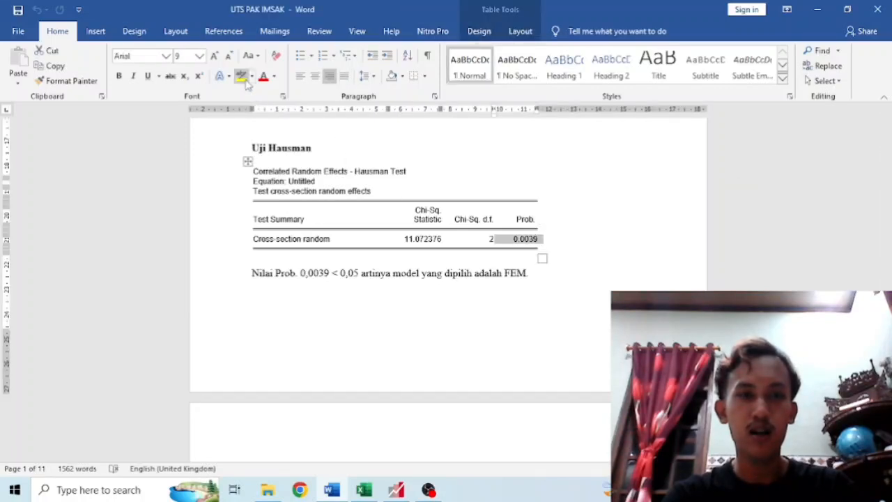
pyautogui.click(240, 75)
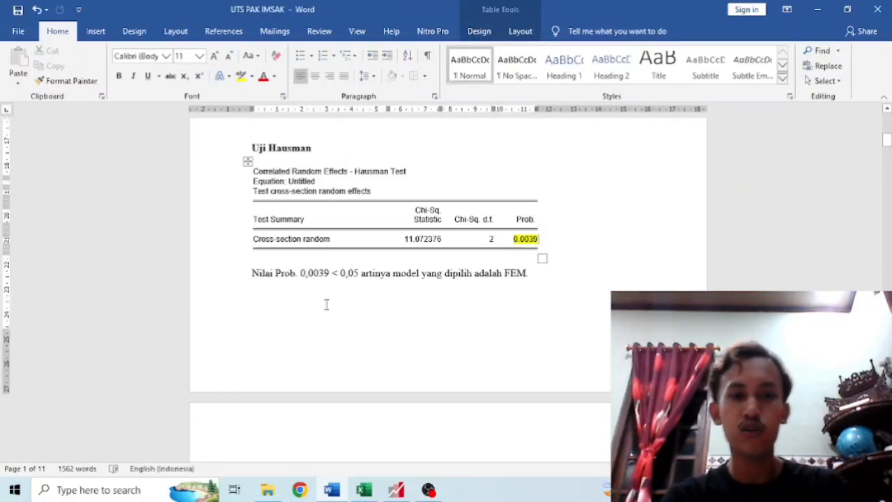
pyautogui.scroll(4, 350, 293)
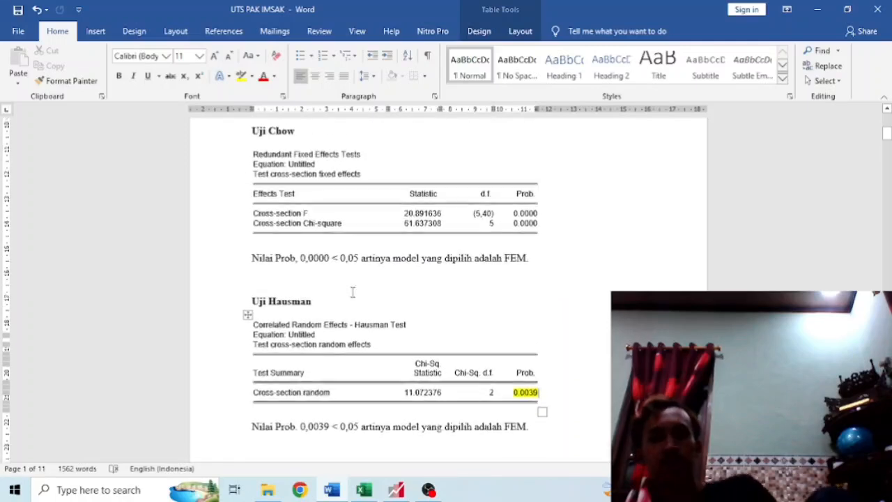
pyautogui.scroll(-2, 398, 285)
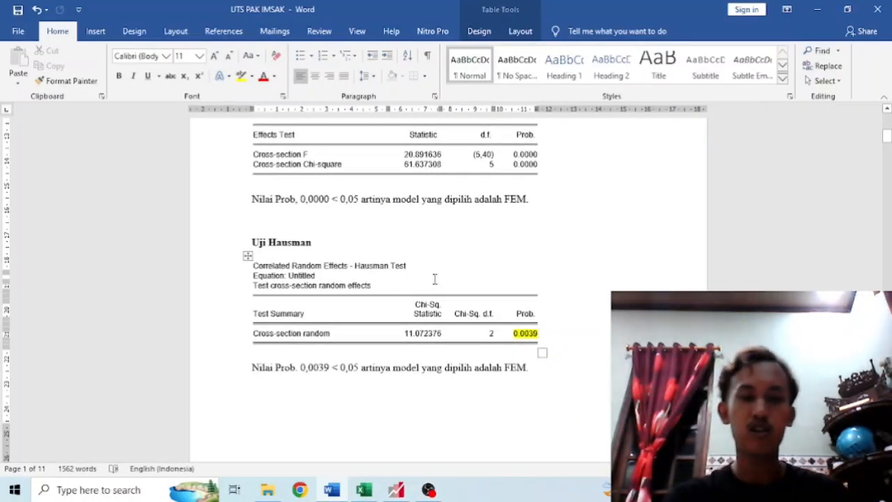
pyautogui.scroll(-3, 456, 294)
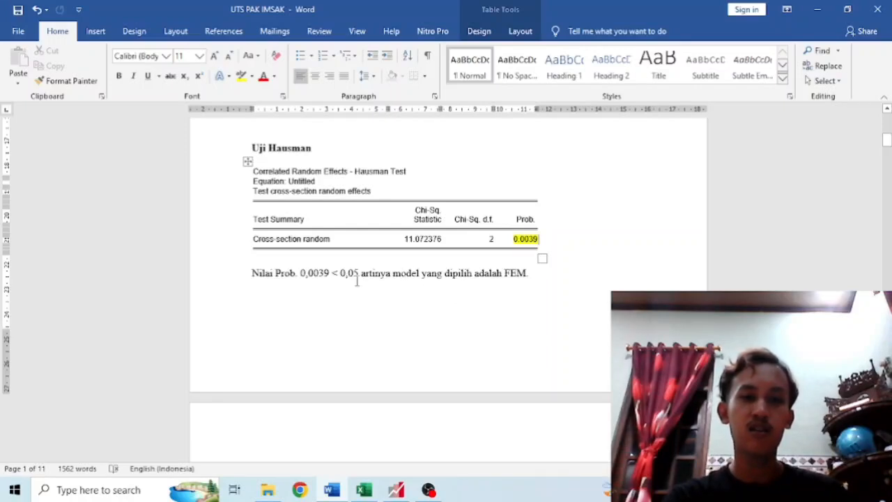
# Review the Uji Asumsi Multikolinieritas correlation table for X1 and X2 and the conclusion written below it
pyautogui.scroll(-10, 357, 280)
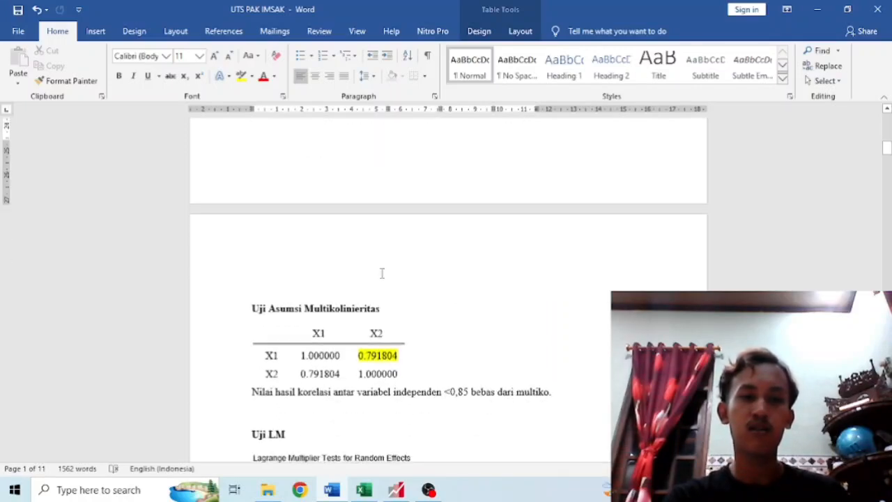
pyautogui.scroll(-1, 382, 274)
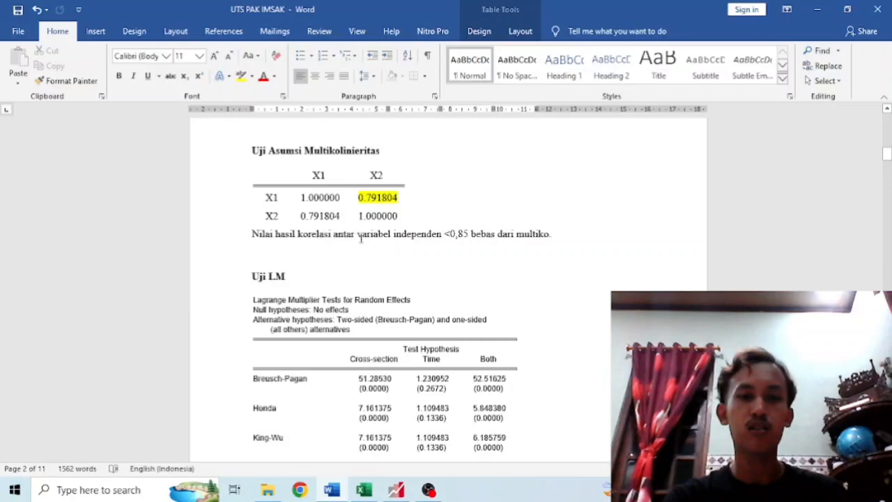
pyautogui.click(460, 244)
pyautogui.scroll(-1, 429, 257)
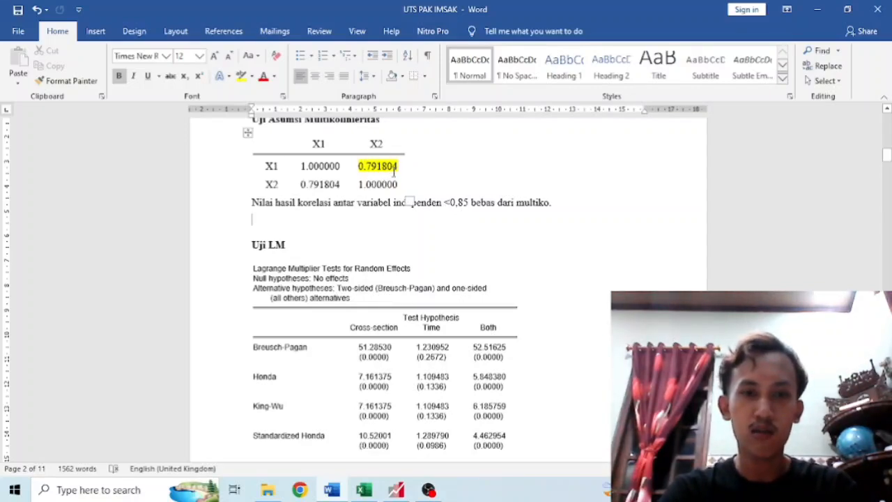
# Read the Uji LM table and its interpretation, through to the start of the classical assumption section on cross section and time series
pyautogui.scroll(-1, 349, 240)
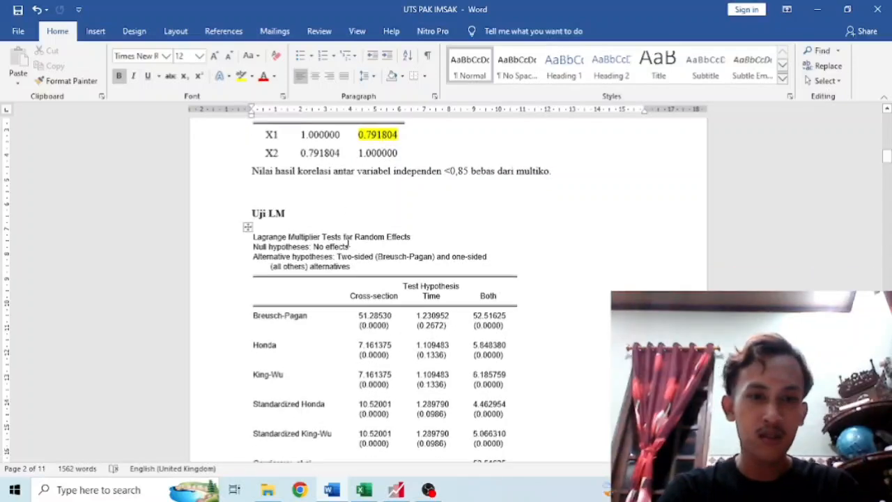
pyautogui.scroll(-1, 348, 242)
pyautogui.scroll(-8, 346, 238)
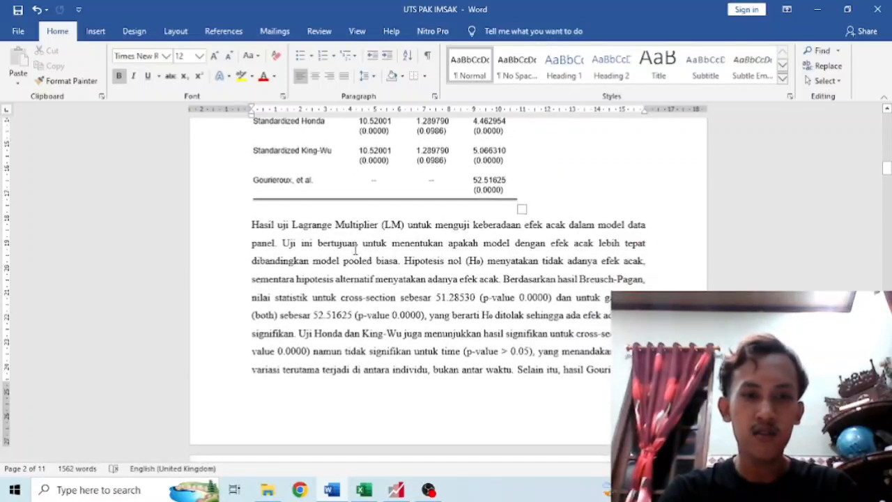
pyautogui.scroll(-2, 355, 250)
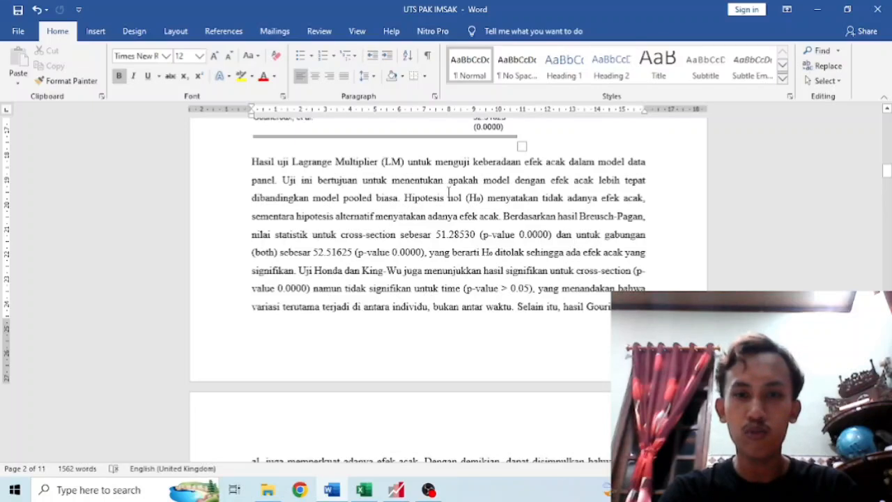
pyautogui.scroll(4, 449, 194)
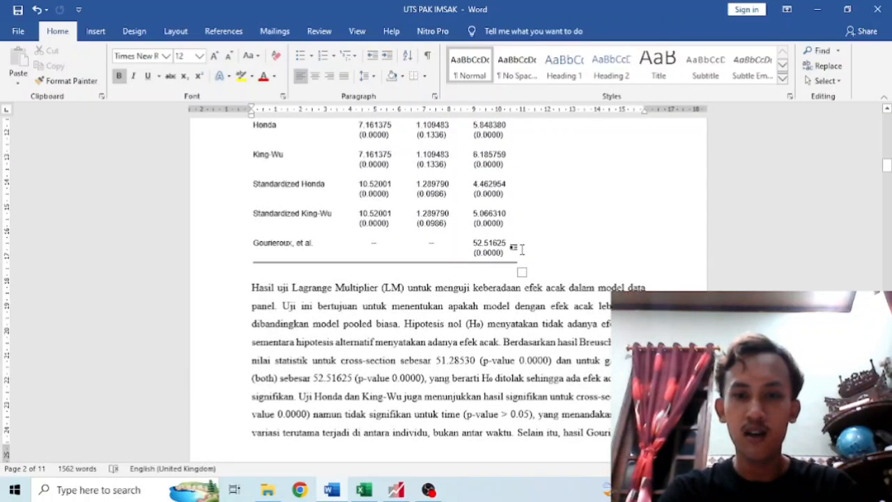
pyautogui.scroll(-1, 589, 250)
pyautogui.scroll(-2, 596, 249)
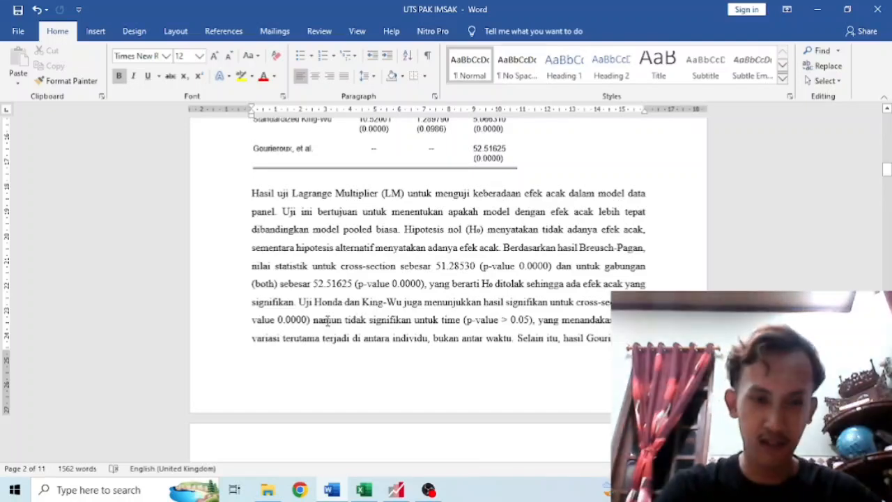
pyautogui.scroll(-3, 370, 304)
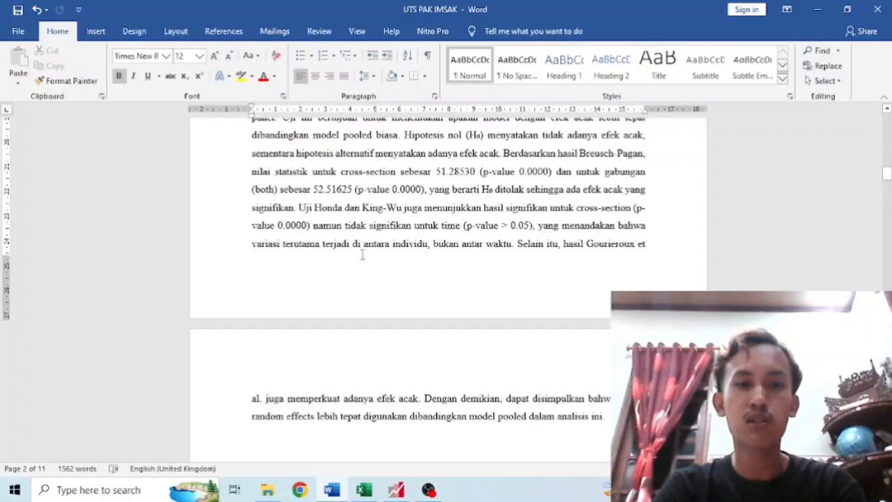
pyautogui.scroll(-1, 362, 255)
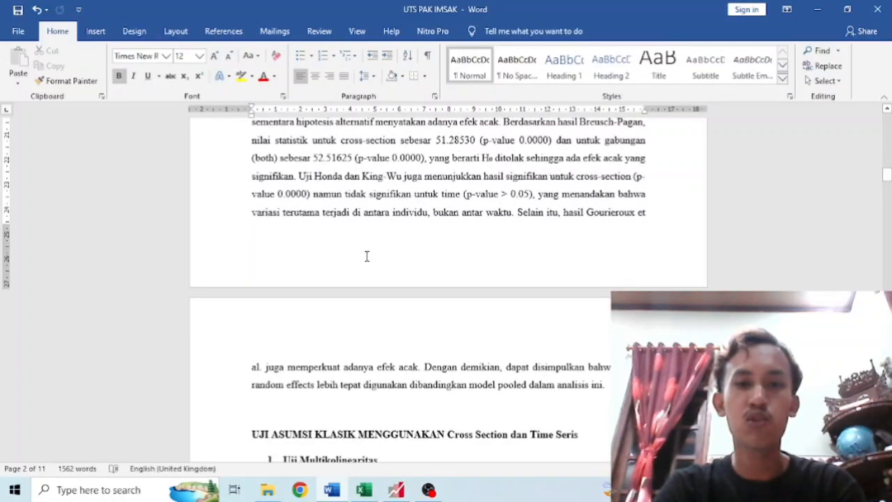
pyautogui.scroll(-1, 367, 257)
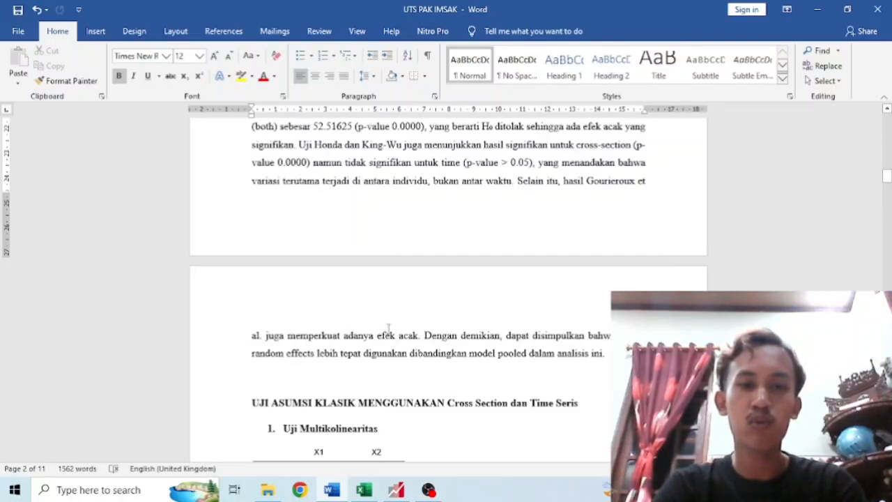
pyautogui.scroll(-1, 413, 339)
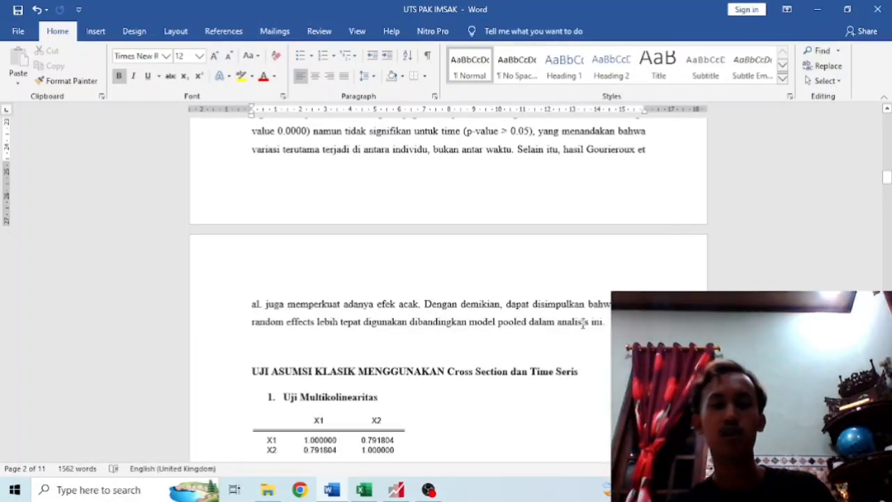
pyautogui.scroll(12, 582, 321)
pyautogui.scroll(-20, 566, 327)
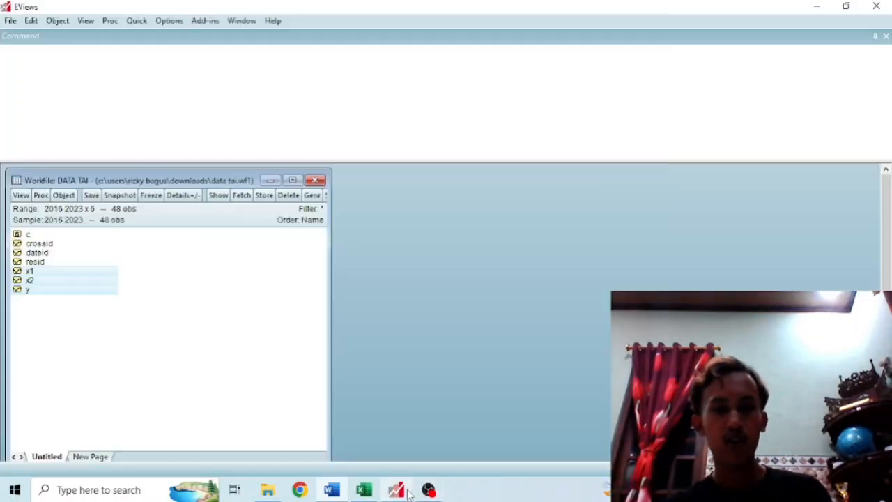
# Switch to EViews, open x1, x2 and y as an equation, respecify it as y c x1 x2, and estimate it with Least Squares
pyautogui.click(391, 453)
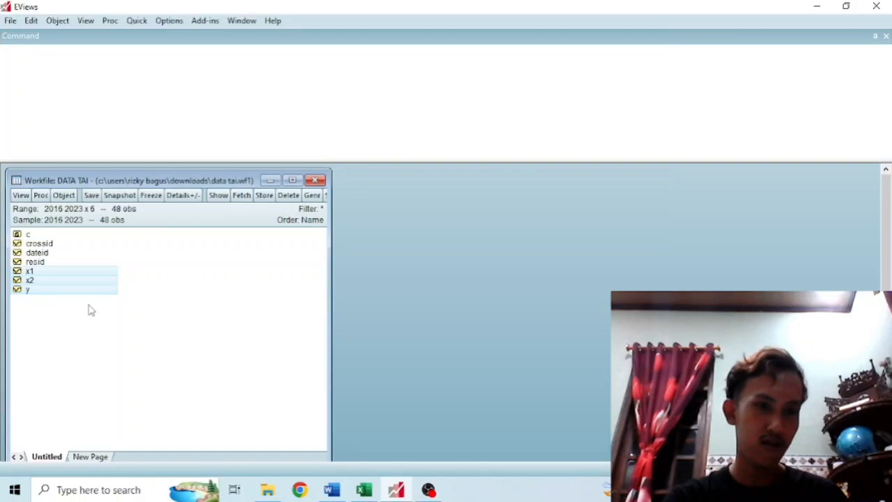
pyautogui.rightClick(62, 277)
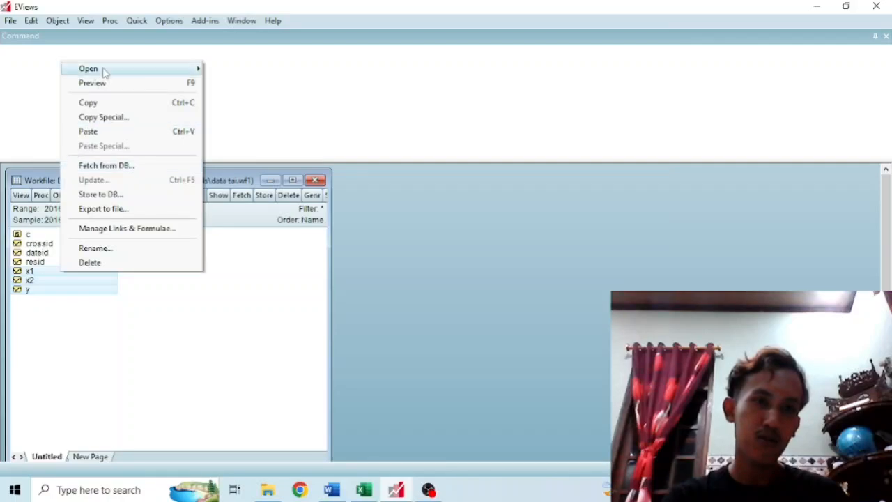
pyautogui.moveTo(104, 71)
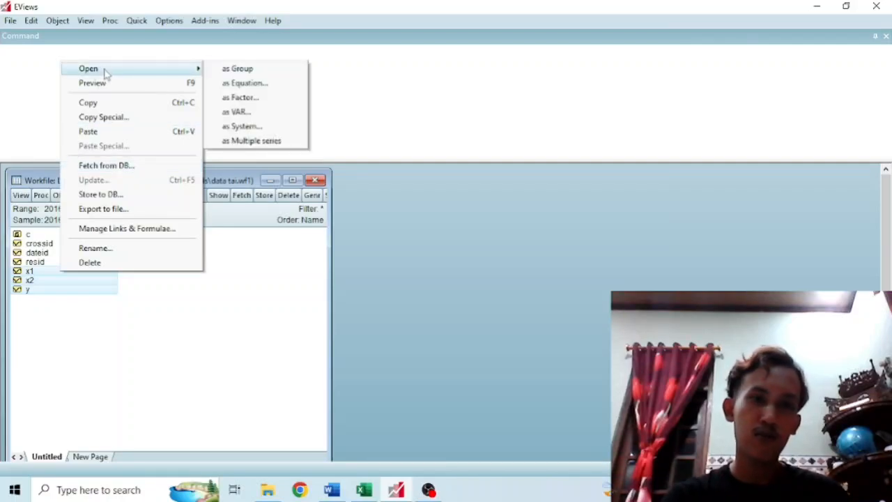
pyautogui.click(221, 85)
pyautogui.click(354, 200)
pyautogui.press('BackSpace')
pyautogui.press('BackSpace')
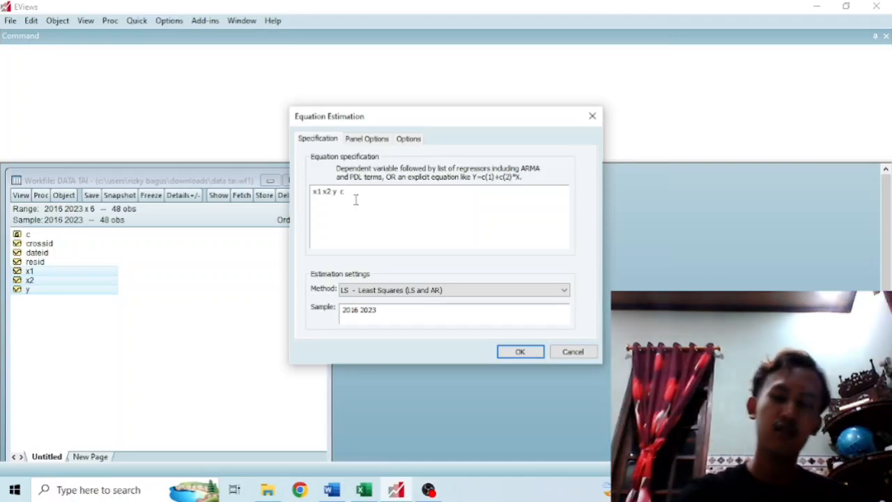
pyautogui.press('BackSpace')
pyautogui.press('BackSpace')
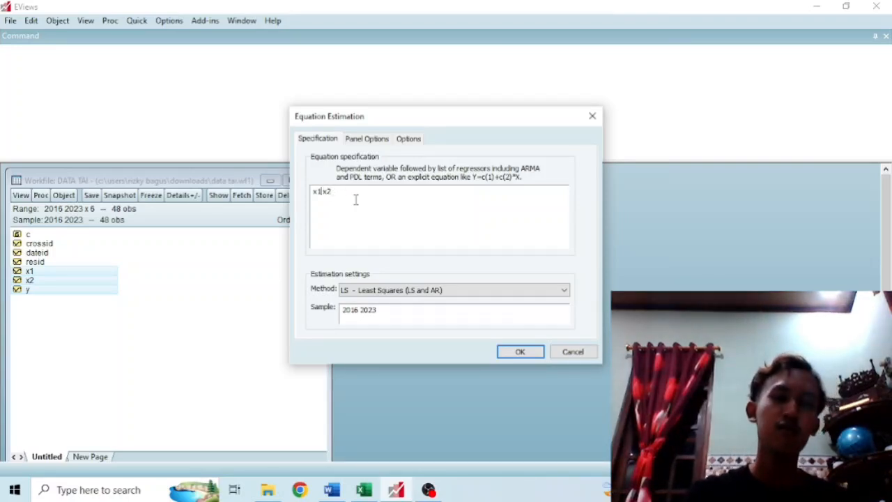
pyautogui.press('Home')
pyautogui.write('y c')
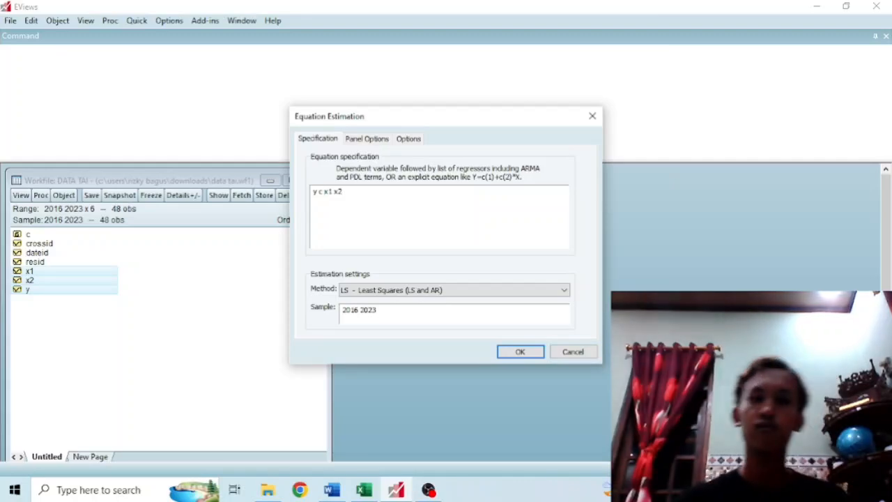
pyautogui.moveTo(427, 490)
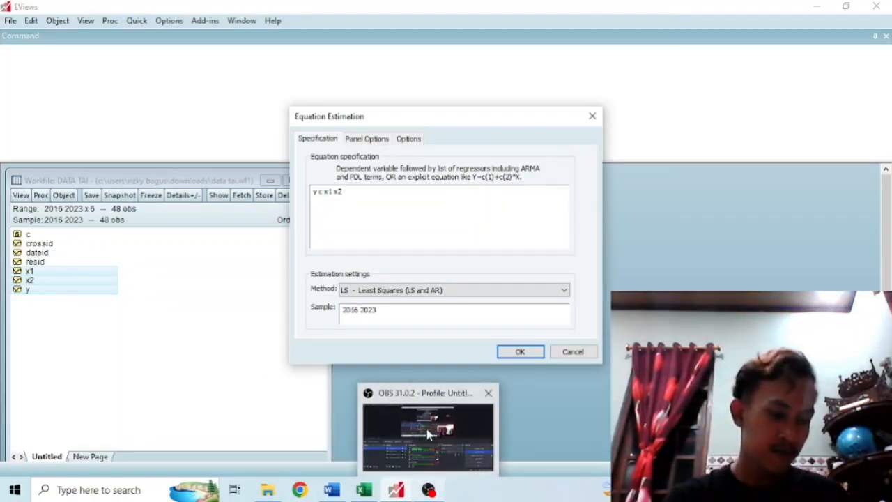
pyautogui.click(438, 428)
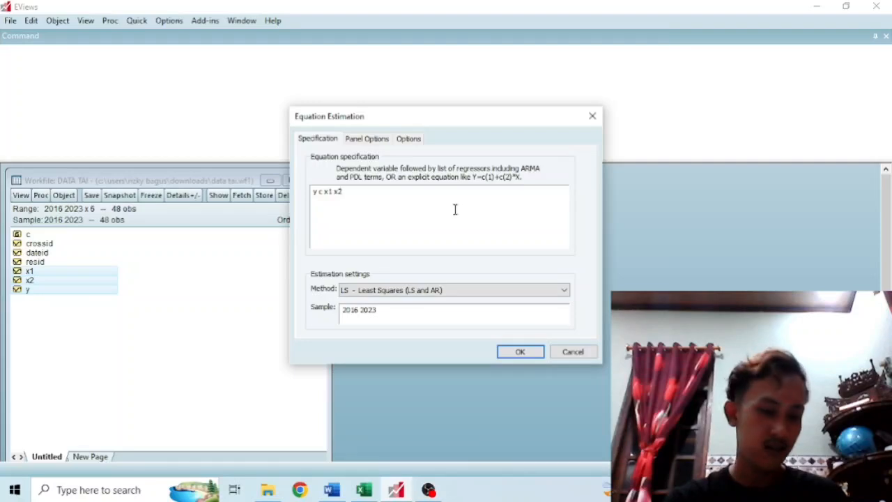
pyautogui.click(521, 351)
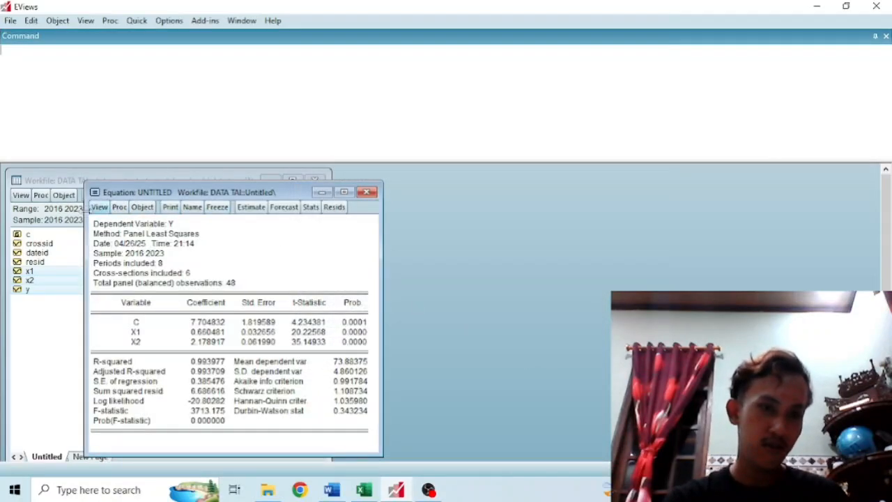
# Run the Histogram - Normality Test on the equation's residuals, then close and delete the untitled equation
pyautogui.click(81, 208)
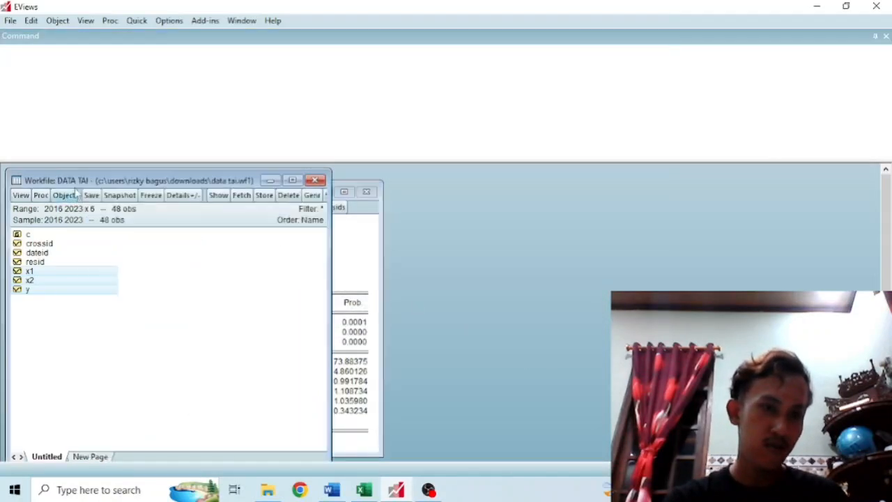
pyautogui.click(348, 259)
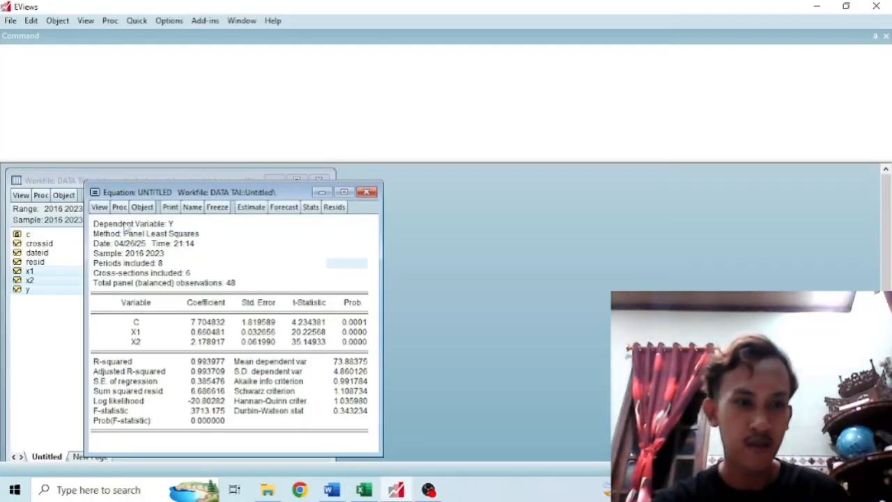
pyautogui.click(100, 207)
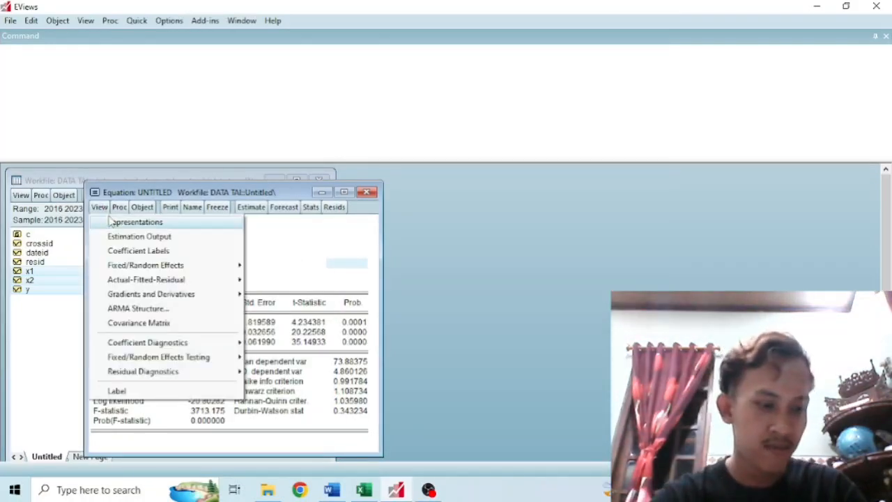
pyautogui.moveTo(179, 376)
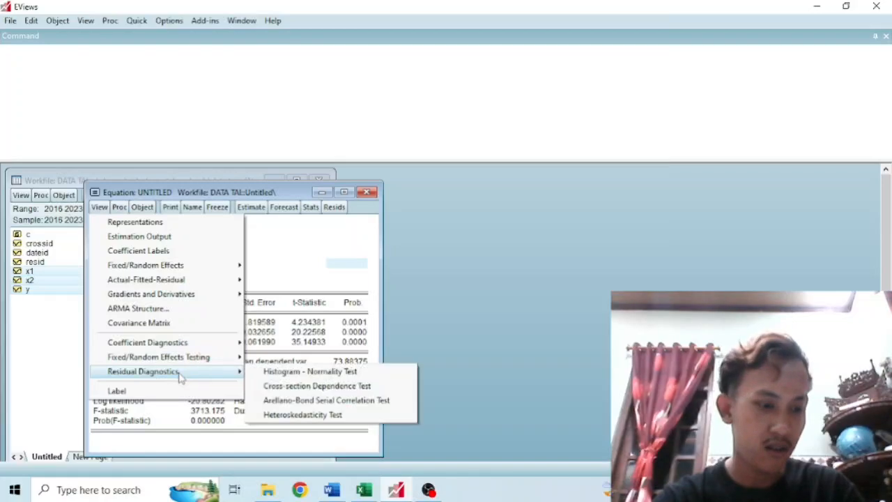
pyautogui.click(265, 377)
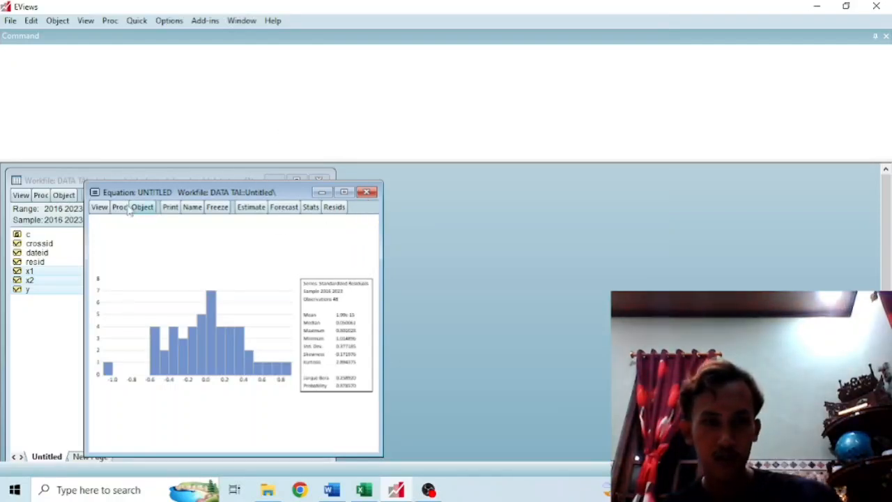
pyautogui.click(370, 191)
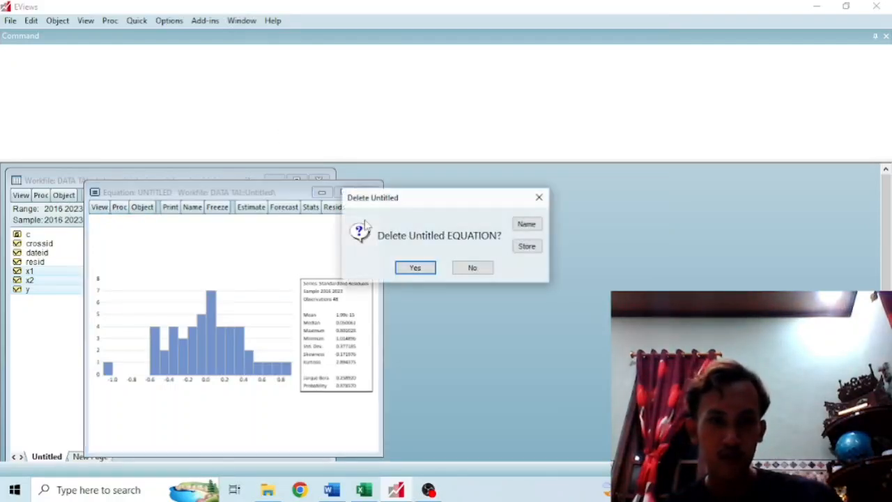
pyautogui.click(416, 268)
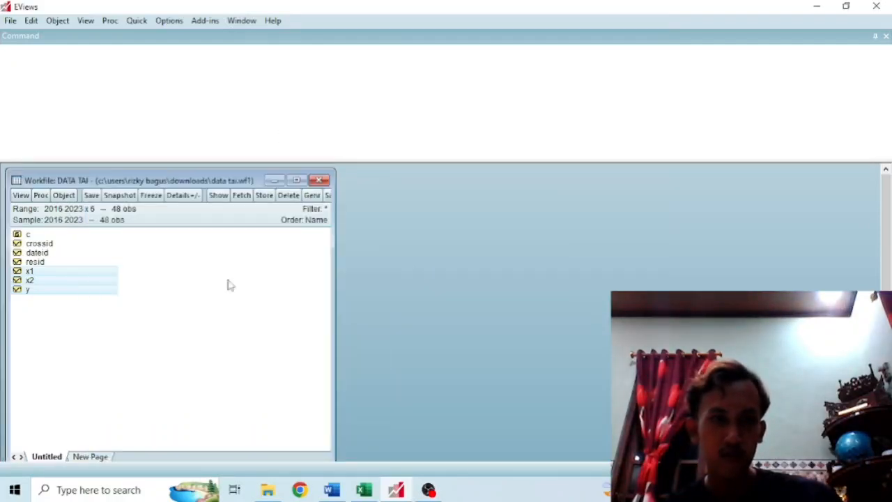
# Create a new equation from x1, x2 and y, specify it as y c x1 x2, and estimate it with Least Squares
pyautogui.rightClick(93, 279)
pyautogui.moveTo(174, 73)
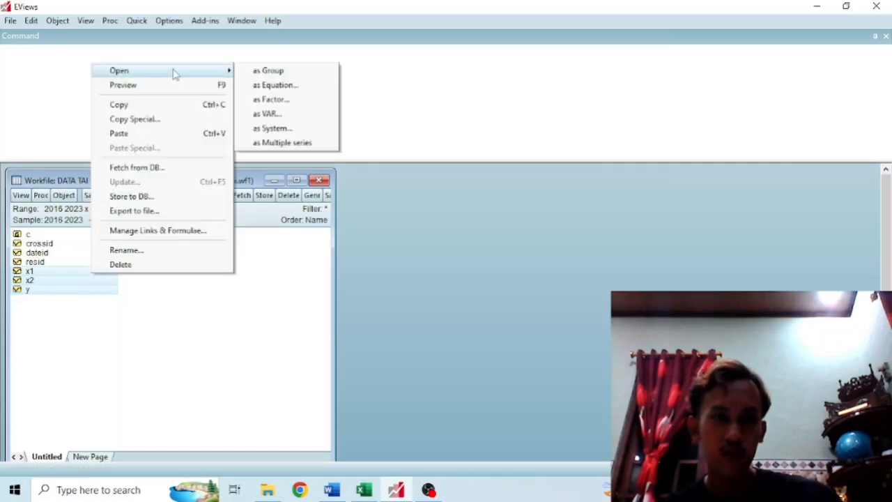
pyautogui.click(273, 85)
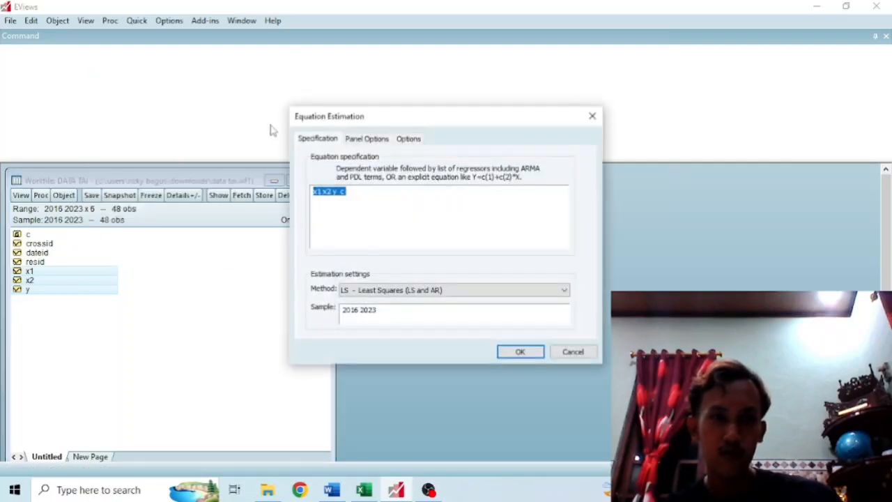
pyautogui.click(389, 207)
pyautogui.press('BackSpace')
pyautogui.press('BackSpace')
pyautogui.press('BackSpace')
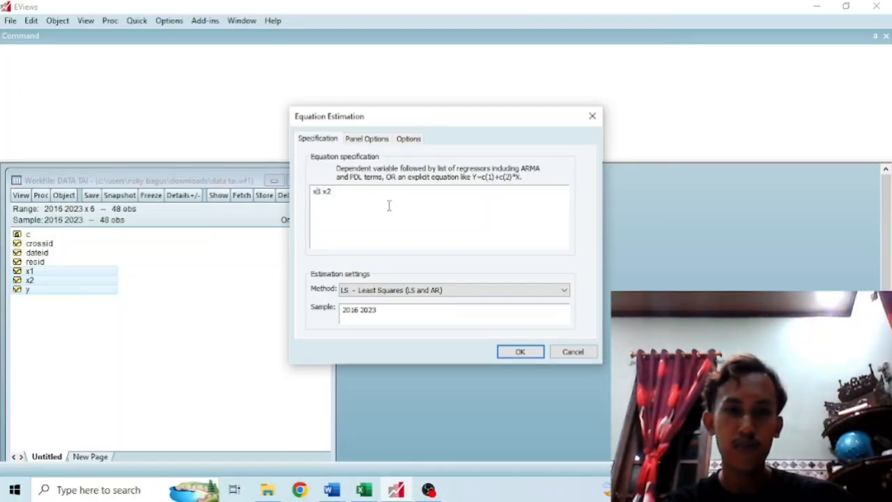
pyautogui.write('y c')
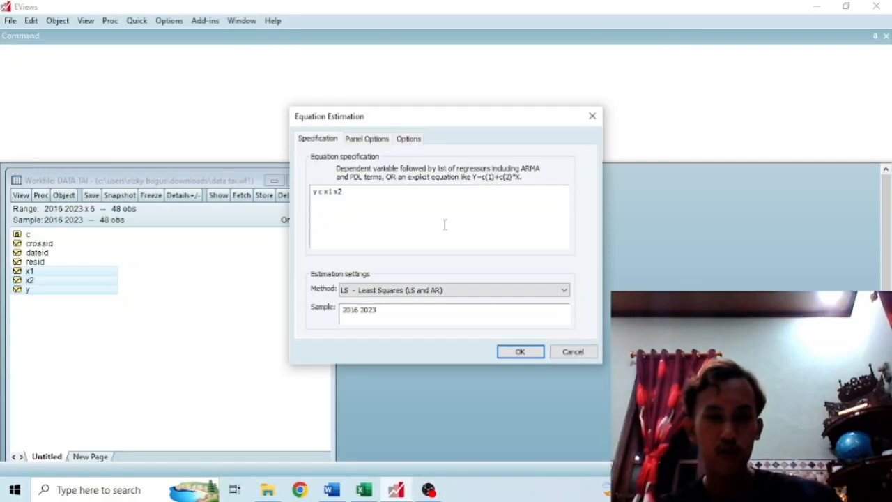
pyautogui.click(529, 353)
# Run the residual Heteroskedasticity Test on the y c x1 x2 equation and maximize its output window
pyautogui.click(115, 191)
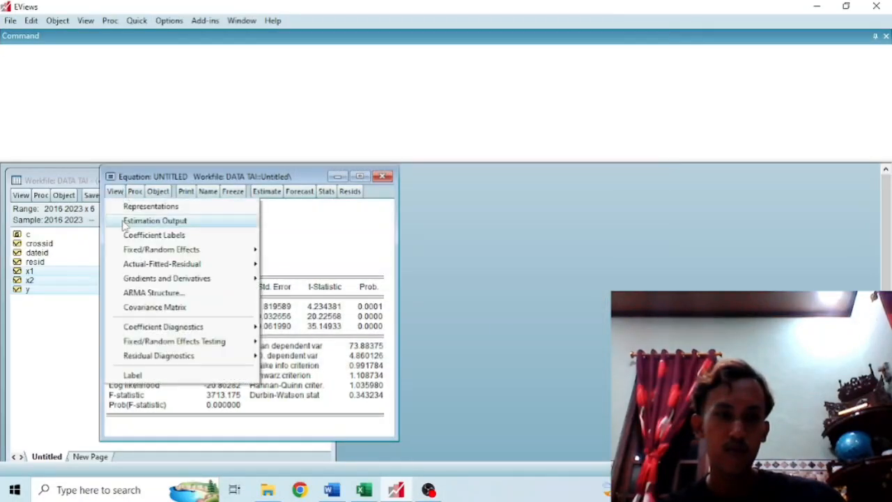
pyautogui.moveTo(164, 358)
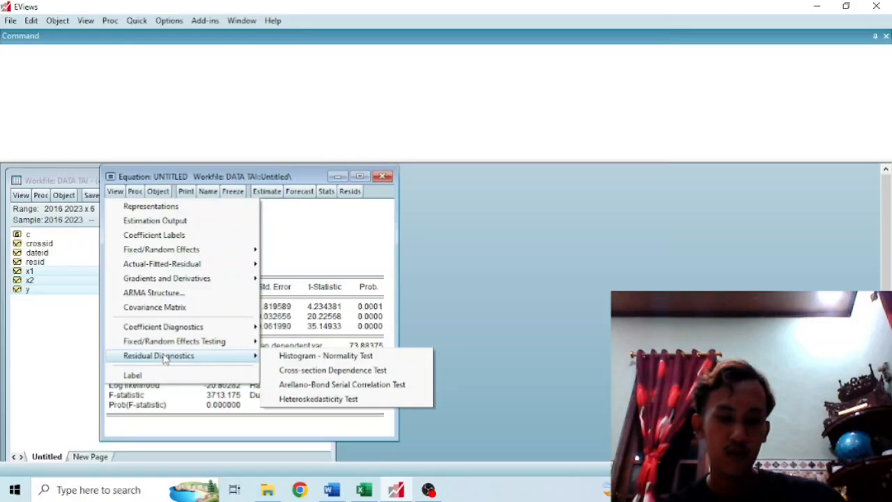
pyautogui.click(338, 404)
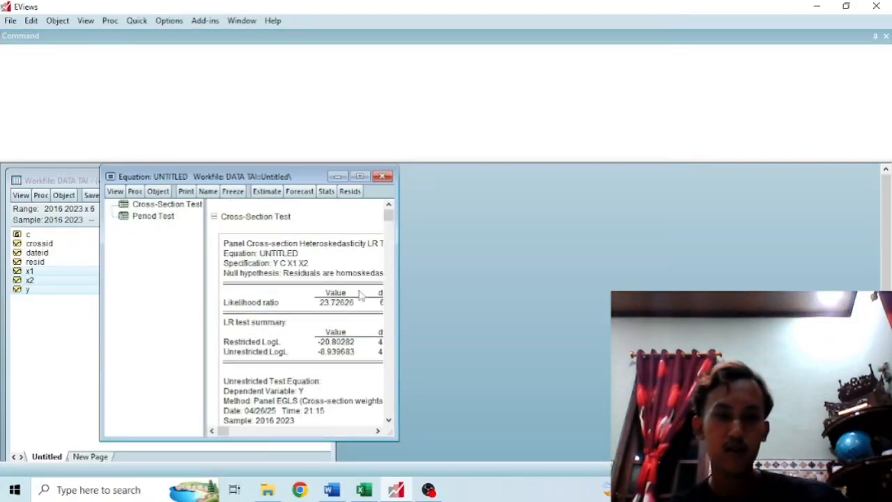
pyautogui.click(361, 176)
# Review the cross-section heteroskedasticity LR test output, and close and delete the untitled equation
pyautogui.scroll(-4, 384, 265)
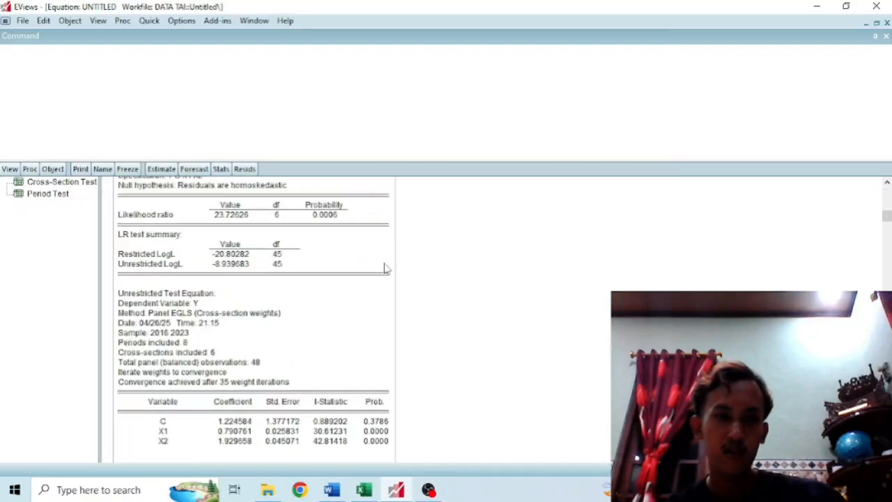
pyautogui.scroll(1, 385, 268)
pyautogui.scroll(2, 385, 269)
pyautogui.scroll(-4, 385, 265)
pyautogui.scroll(4, 385, 262)
pyautogui.click(387, 263)
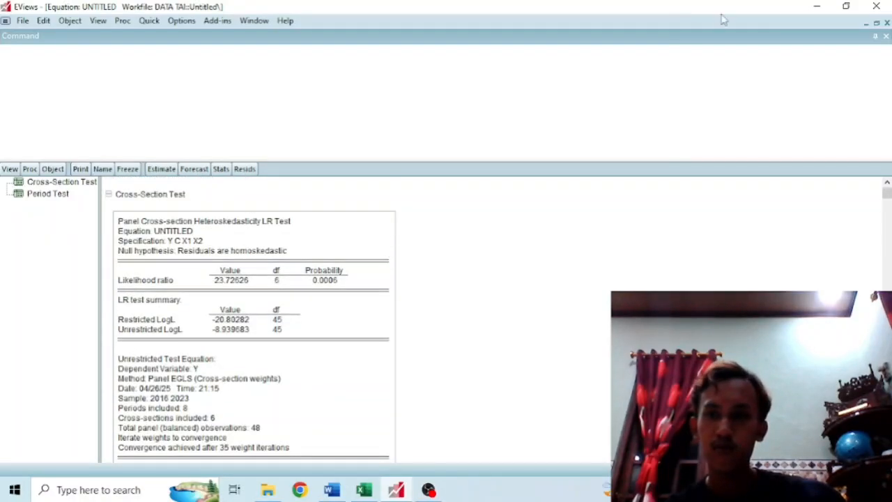
pyautogui.click(887, 24)
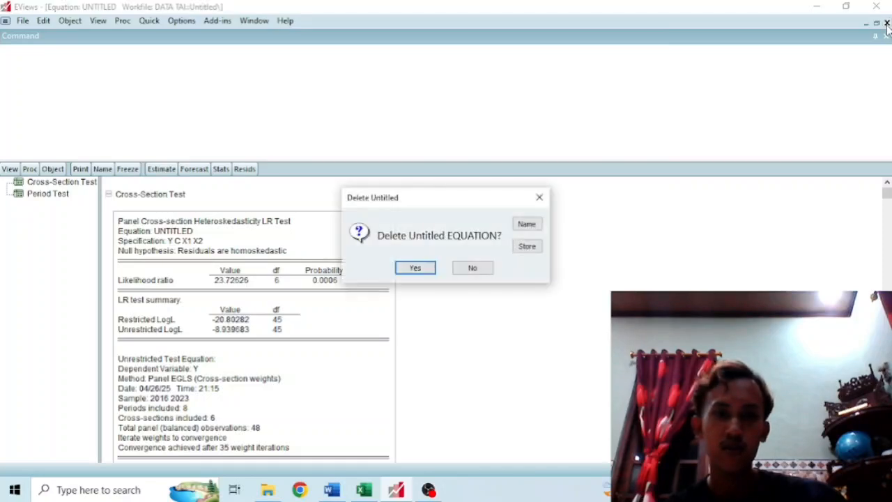
pyautogui.click(420, 270)
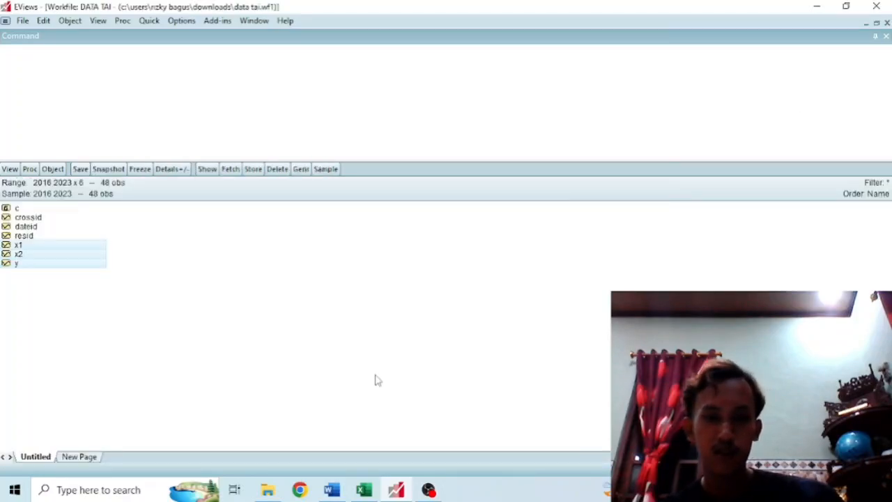
# Switch to the Word report and read the Uji Multikolinearitas and Uji Normalitas results for the cross section and time series model
pyautogui.click(331, 490)
pyautogui.scroll(-3, 390, 319)
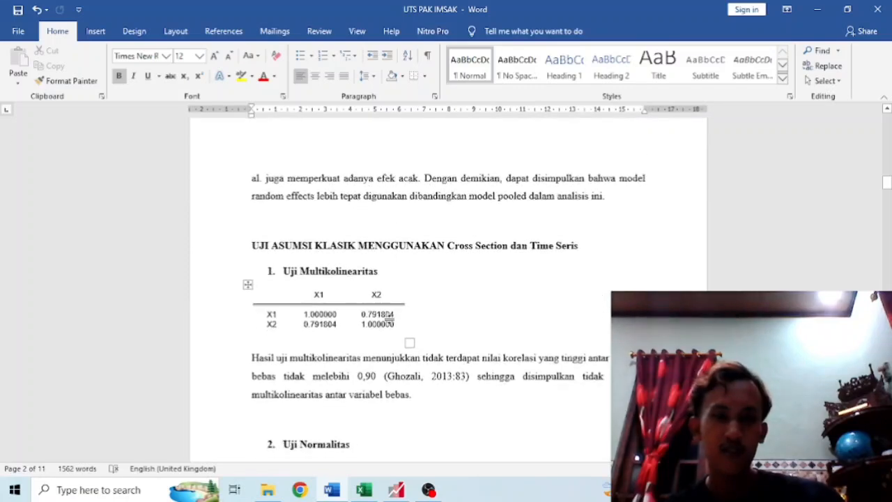
pyautogui.scroll(-3, 391, 319)
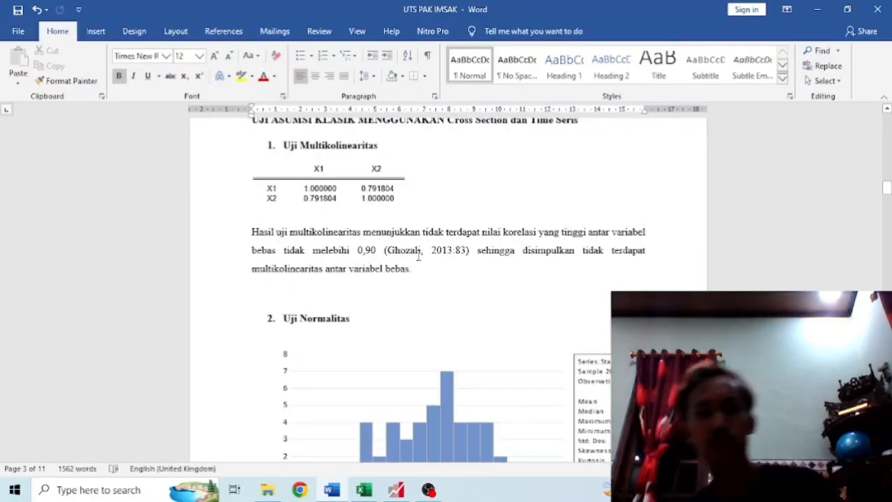
pyautogui.scroll(-1, 444, 260)
pyautogui.scroll(-5, 443, 260)
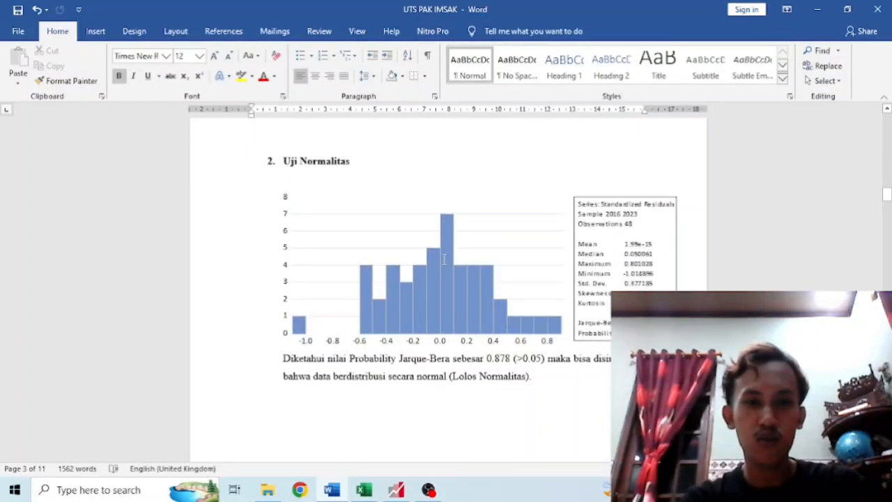
pyautogui.scroll(-3, 443, 259)
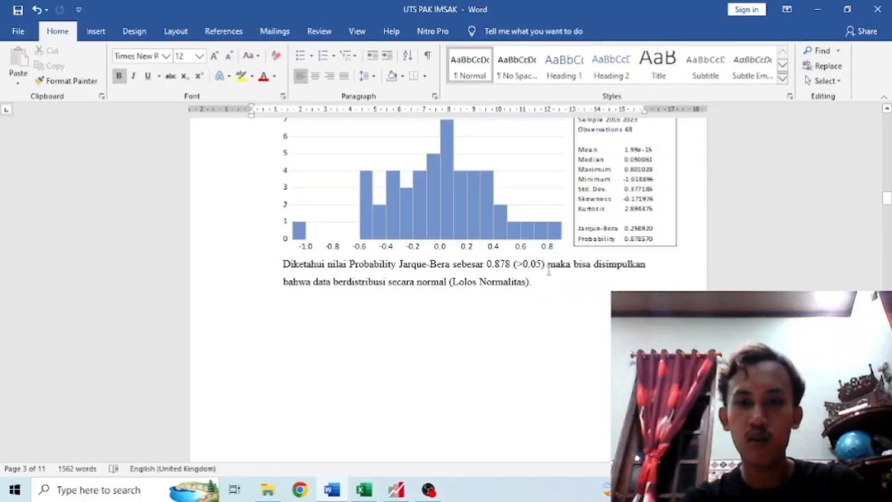
pyautogui.click(392, 325)
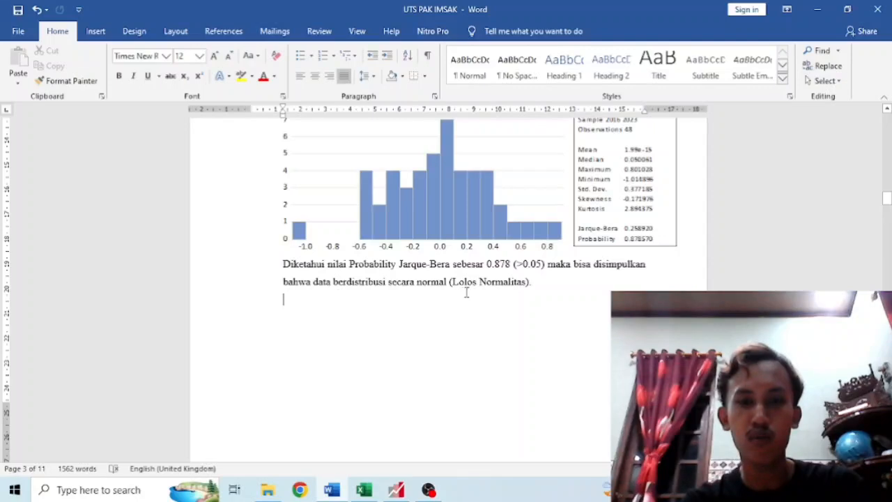
# Read the panel heteroskedasticity LR test tables for cross-section and period, along with the interpretation paragraph below them
pyautogui.scroll(-10, 496, 293)
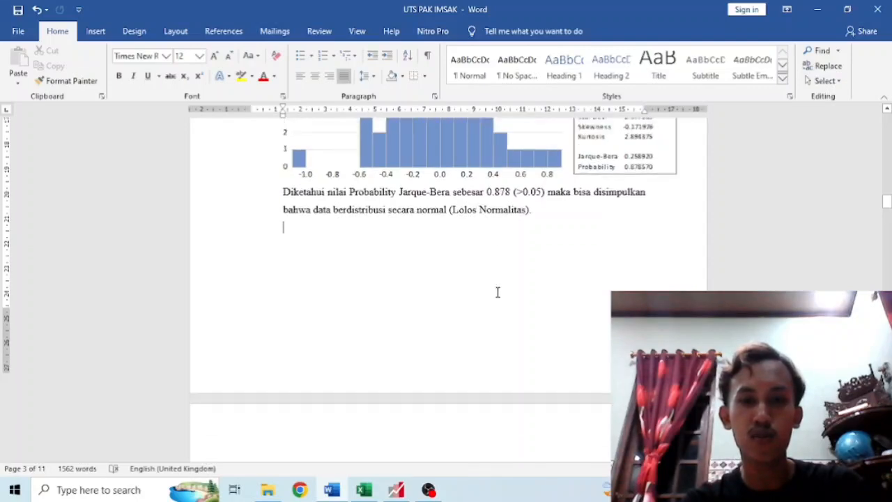
pyautogui.scroll(-3, 498, 291)
pyautogui.scroll(4, 498, 291)
pyautogui.scroll(-15, 497, 291)
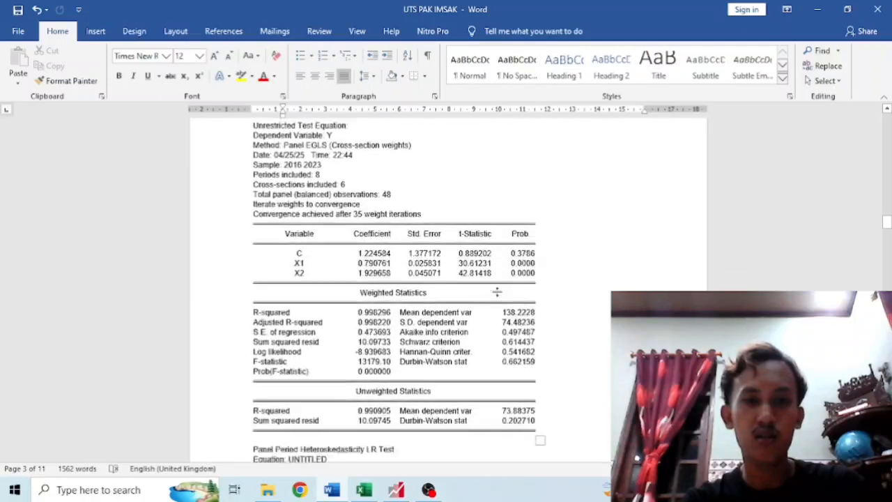
pyautogui.scroll(-10, 499, 292)
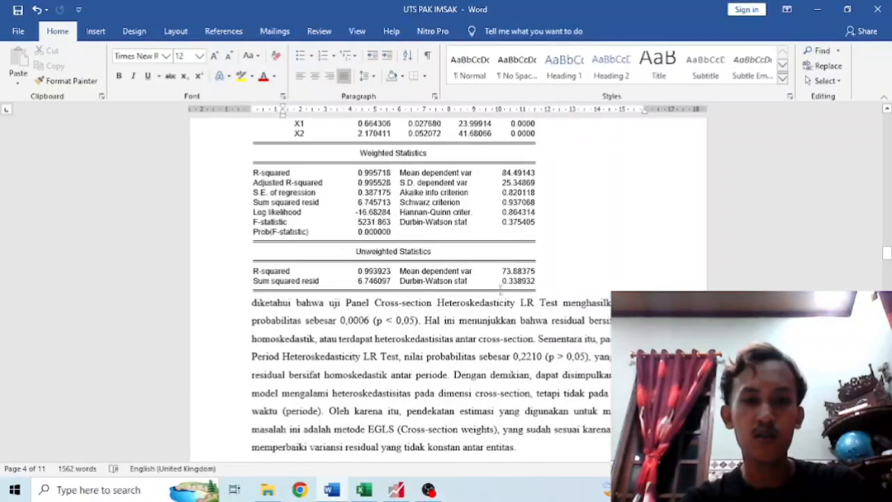
pyautogui.scroll(6, 498, 291)
pyautogui.scroll(3, 500, 289)
pyautogui.scroll(-7, 499, 289)
pyautogui.scroll(7, 500, 287)
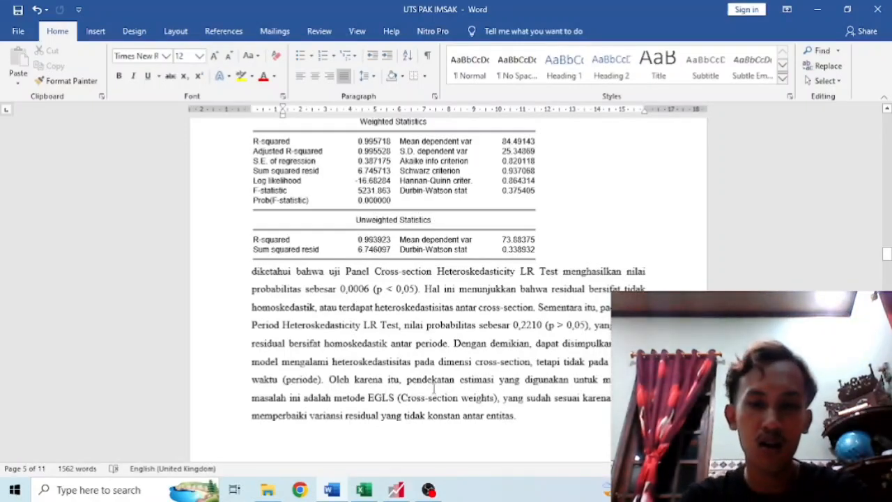
# Skim the rest of the report and examine the classical assumption tests without cross section for Kab. Tangerang, especially the Uji Multikolinearitas table
pyautogui.scroll(-12, 446, 385)
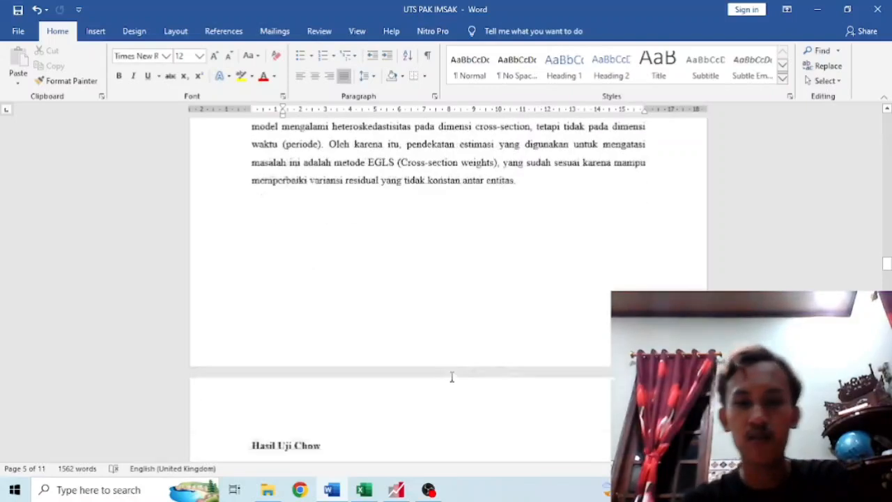
pyautogui.scroll(-20, 454, 380)
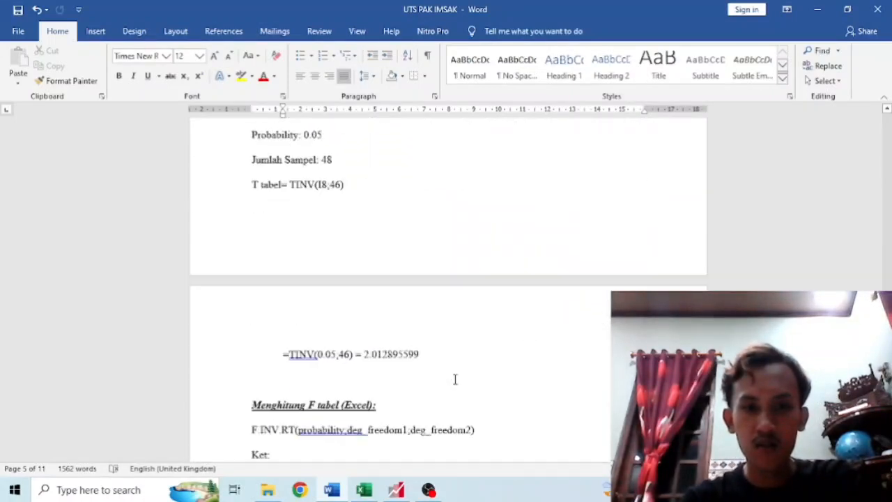
pyautogui.scroll(-20, 454, 378)
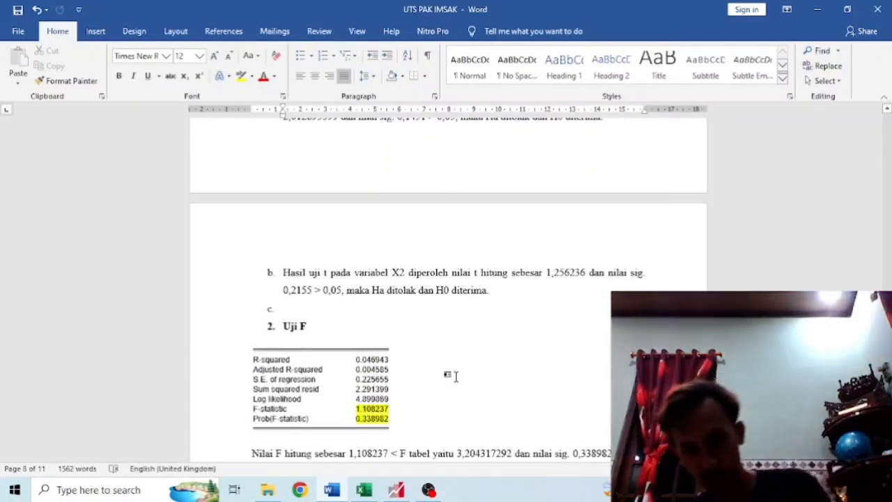
pyautogui.scroll(-20, 458, 377)
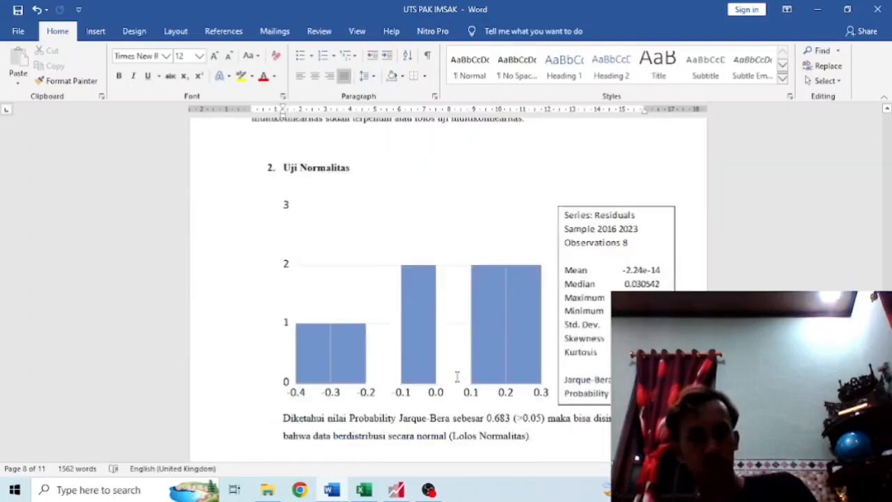
pyautogui.scroll(-15, 456, 376)
pyautogui.scroll(8, 455, 376)
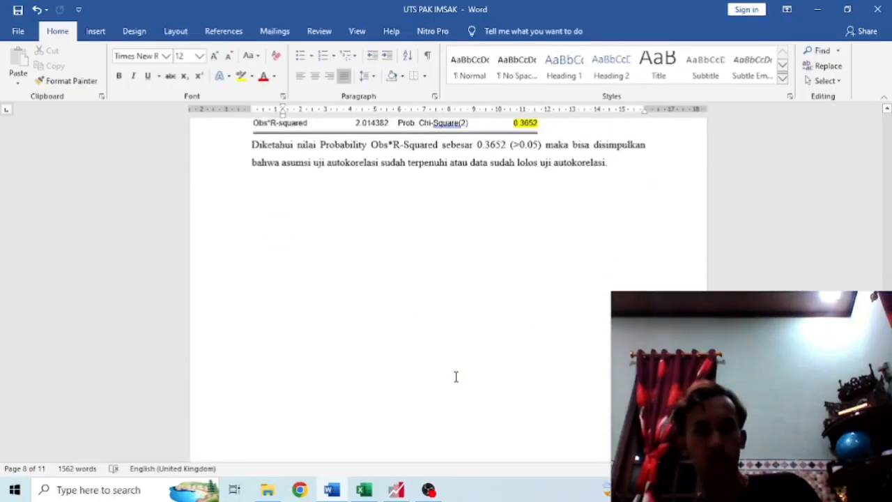
pyautogui.scroll(10, 456, 376)
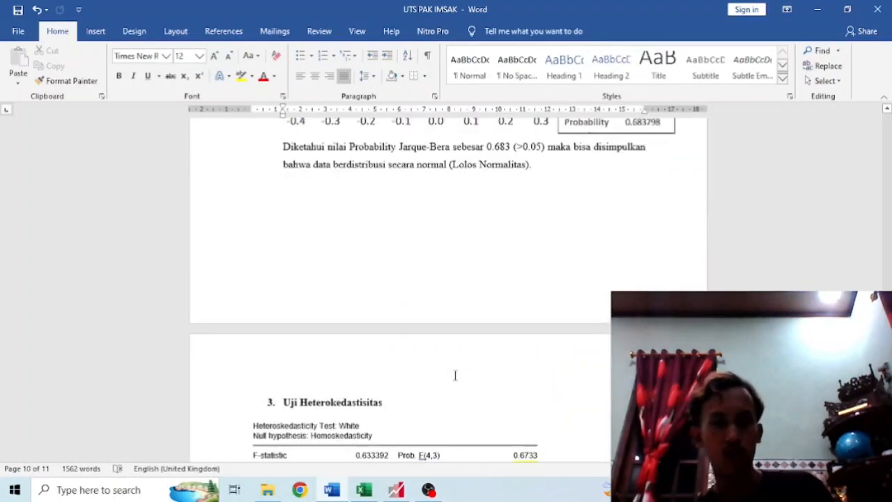
pyautogui.scroll(8, 454, 375)
pyautogui.scroll(-4, 454, 375)
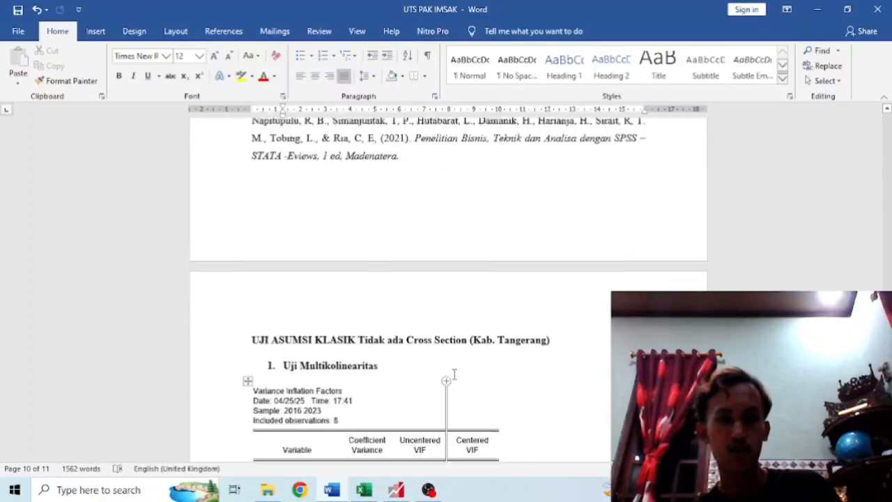
pyautogui.scroll(-15, 454, 375)
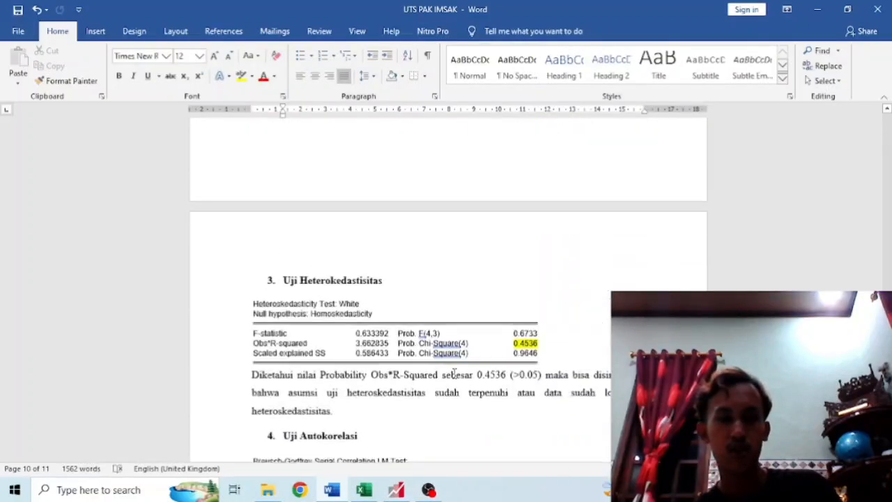
pyautogui.scroll(14, 454, 373)
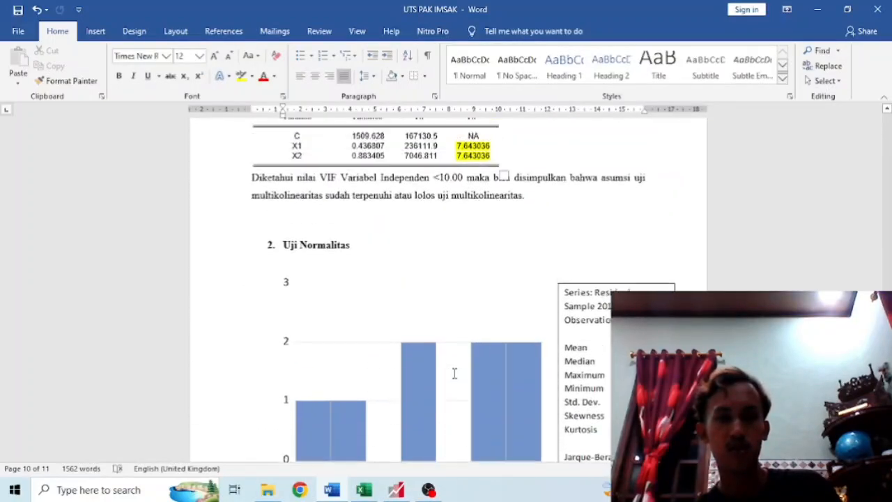
pyautogui.scroll(2, 454, 374)
pyautogui.scroll(-2, 454, 371)
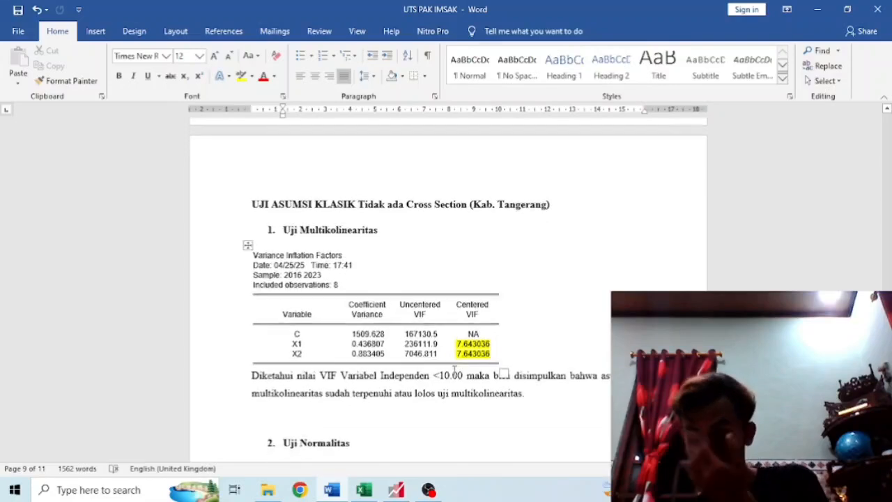
pyautogui.scroll(-1, 454, 369)
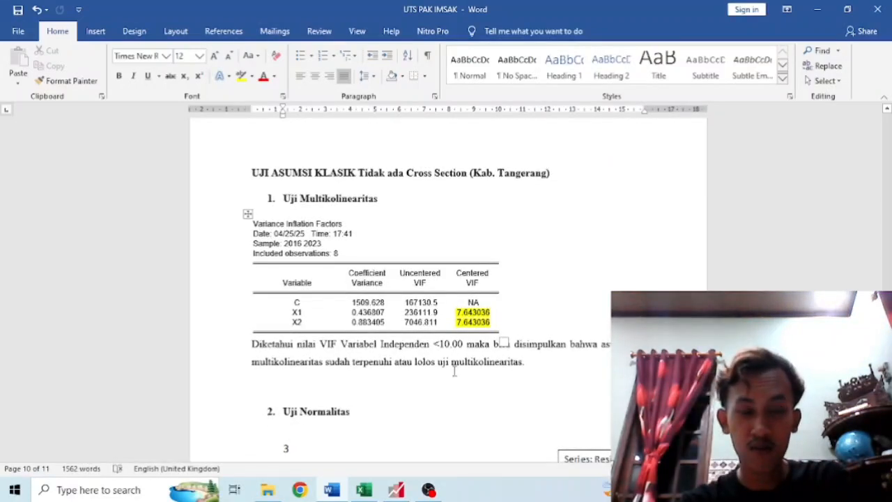
pyautogui.scroll(-1, 453, 371)
pyautogui.scroll(1, 454, 371)
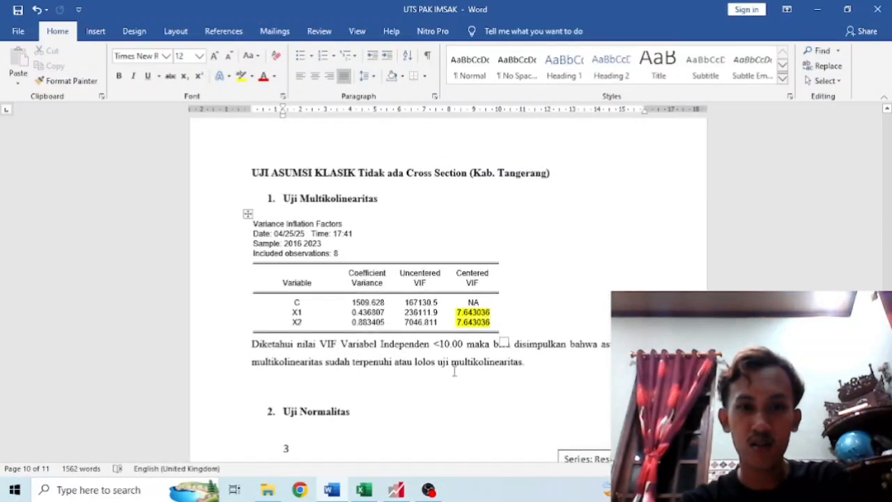
# Switch to EViews and close it, saving the changed workfile data tai.wf1 in double precision
pyautogui.click(399, 491)
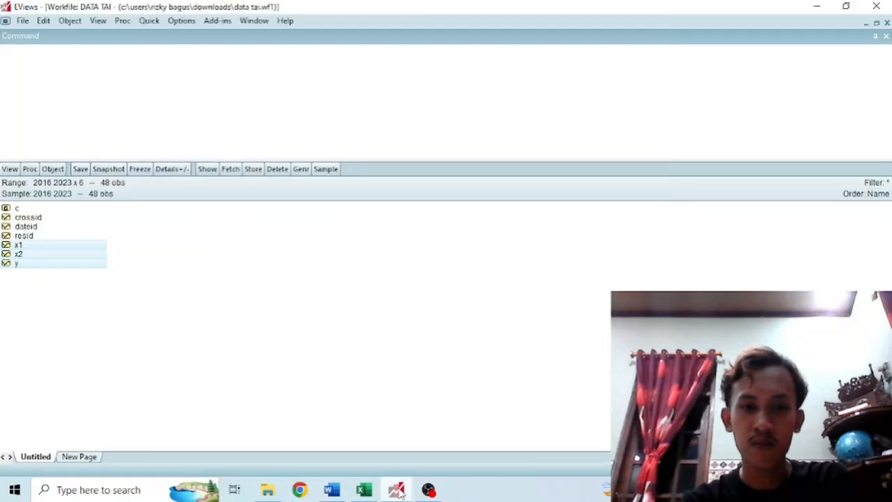
pyautogui.click(876, 6)
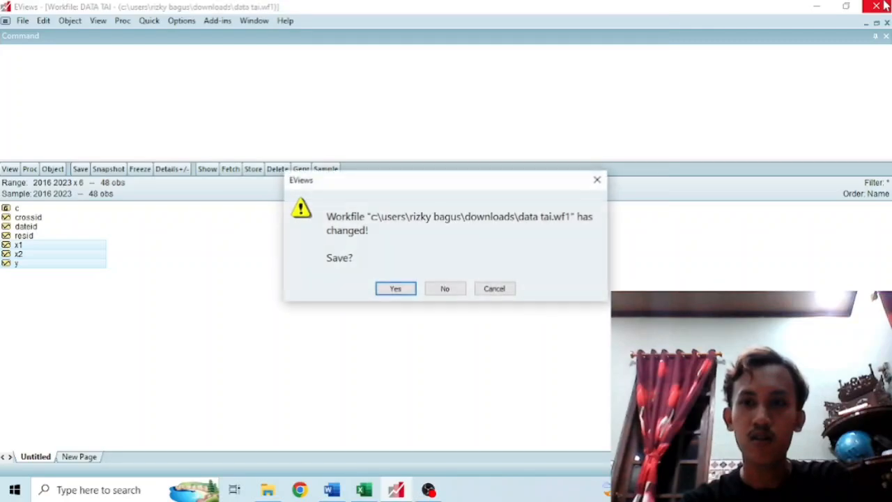
pyautogui.press('Return')
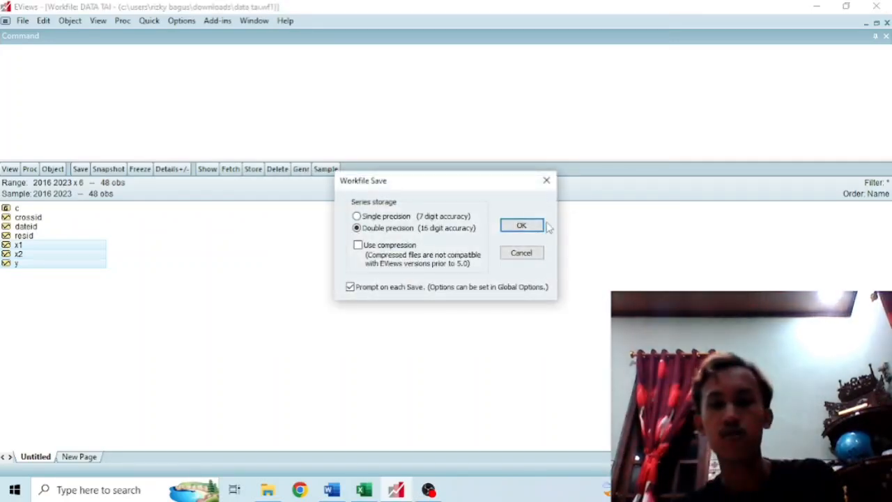
pyautogui.click(521, 225)
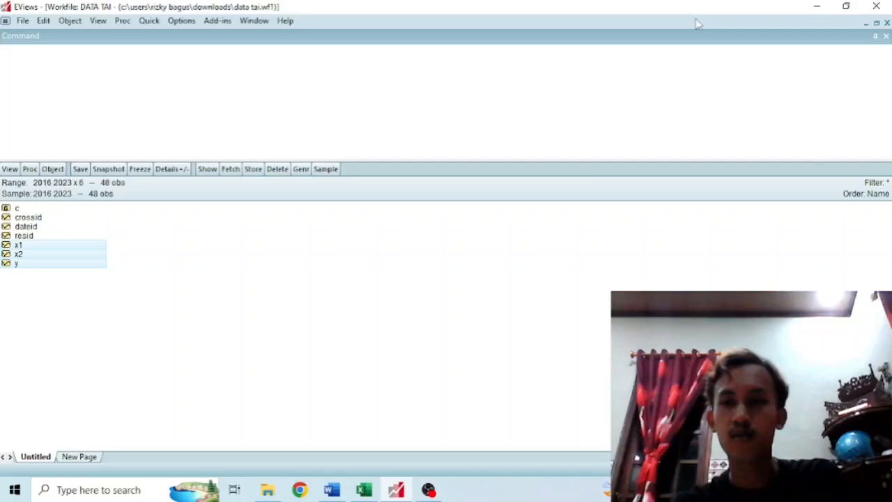
pyautogui.click(877, 6)
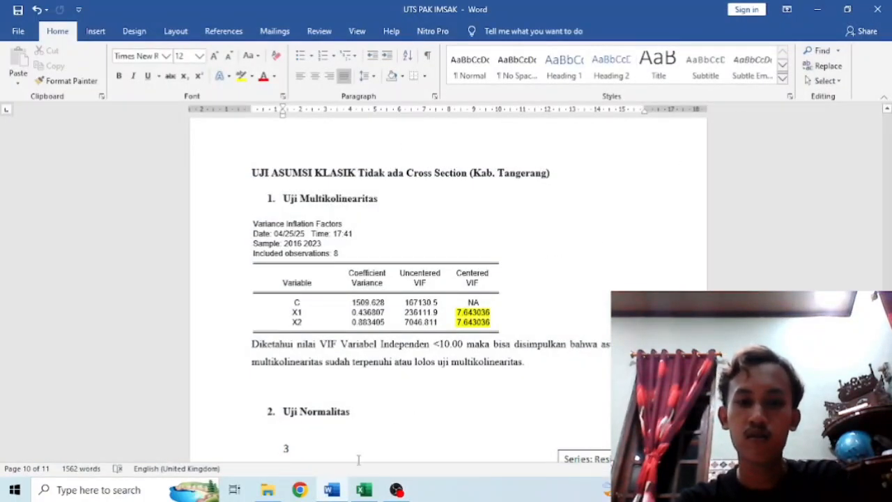
# Minimize the Excel window and restore the Word window from full screen to its smaller size
pyautogui.click(364, 490)
pyautogui.click(819, 9)
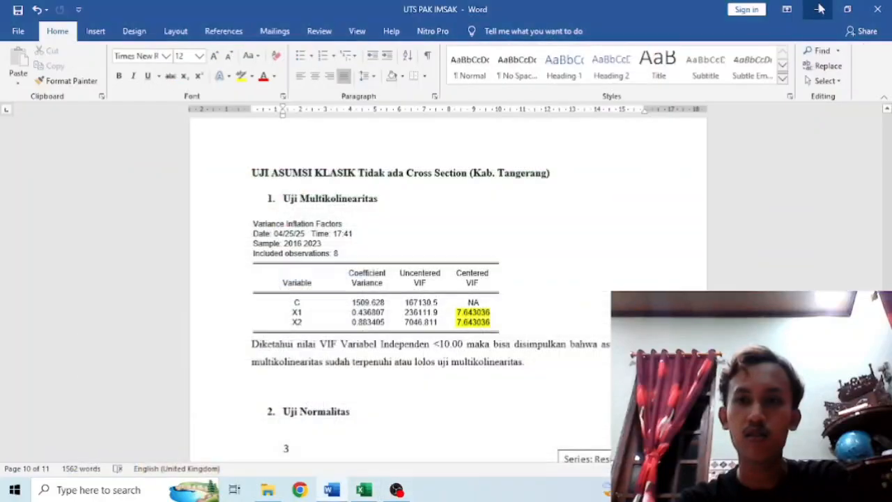
pyautogui.click(847, 9)
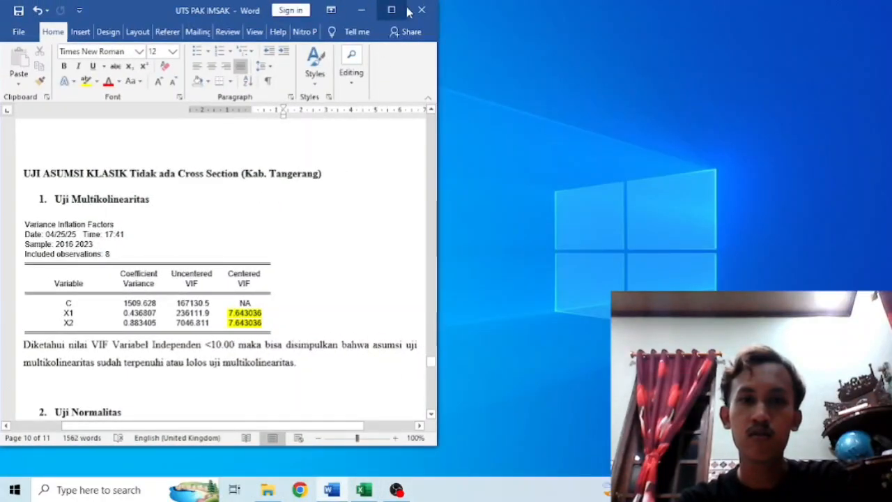
# Maximize and then minimize the Word document, and launch EViews 13, dismissing its splash screen
pyautogui.click(391, 10)
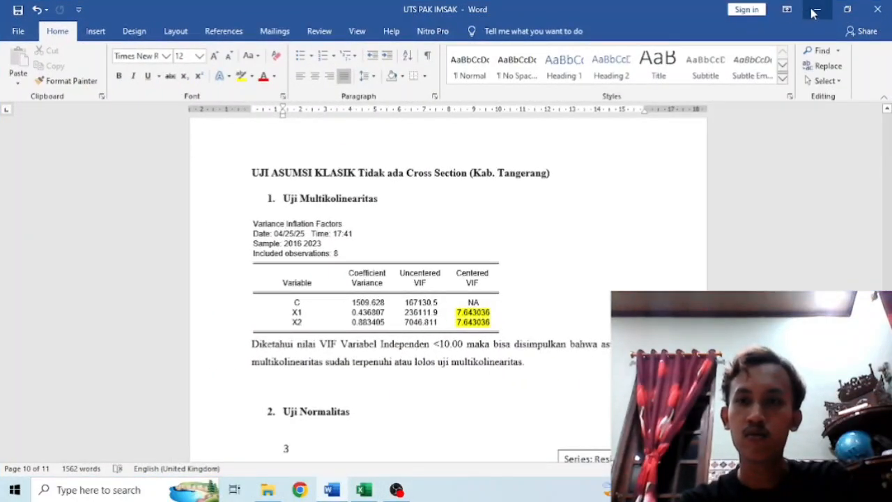
pyautogui.click(818, 9)
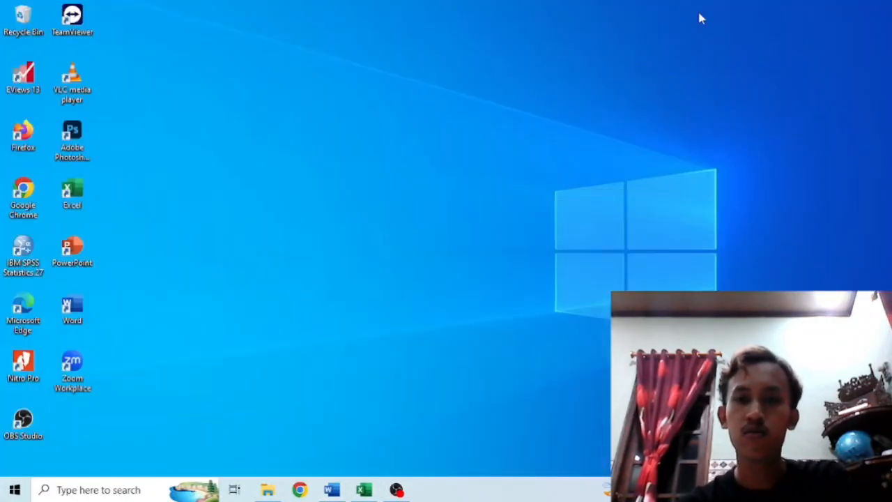
pyautogui.doubleClick(23, 80)
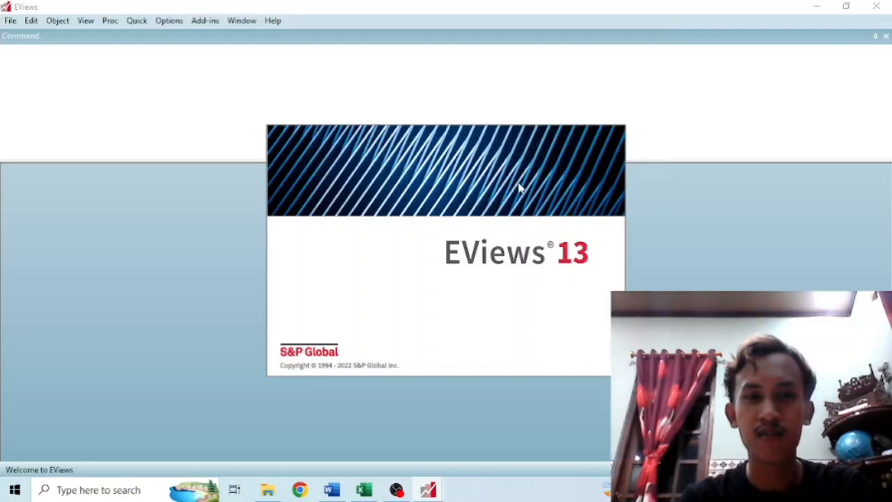
pyautogui.click(634, 99)
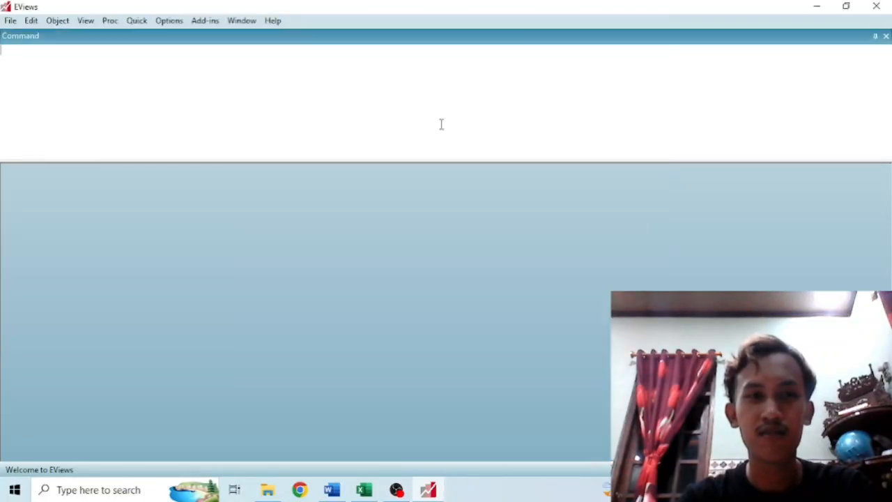
# Create a new dated workfile with annual frequency, starting in 2016 and ending in 2023
pyautogui.click(10, 21)
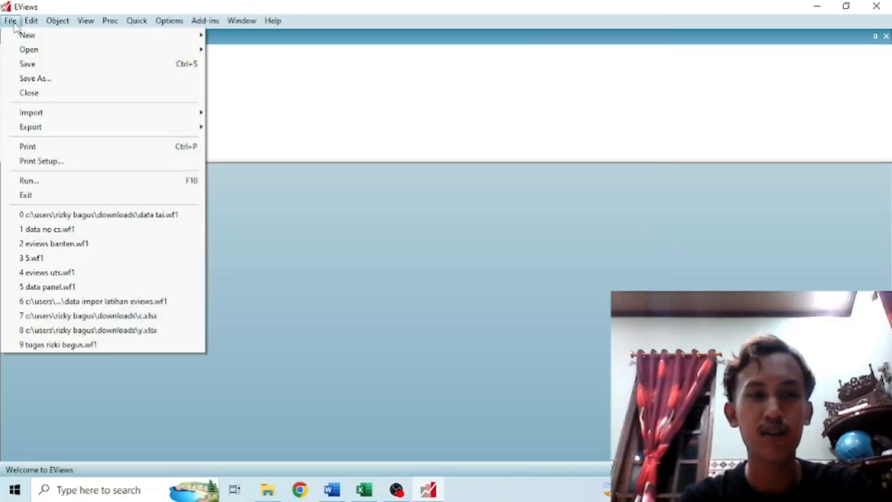
pyautogui.moveTo(27, 36)
pyautogui.click(224, 35)
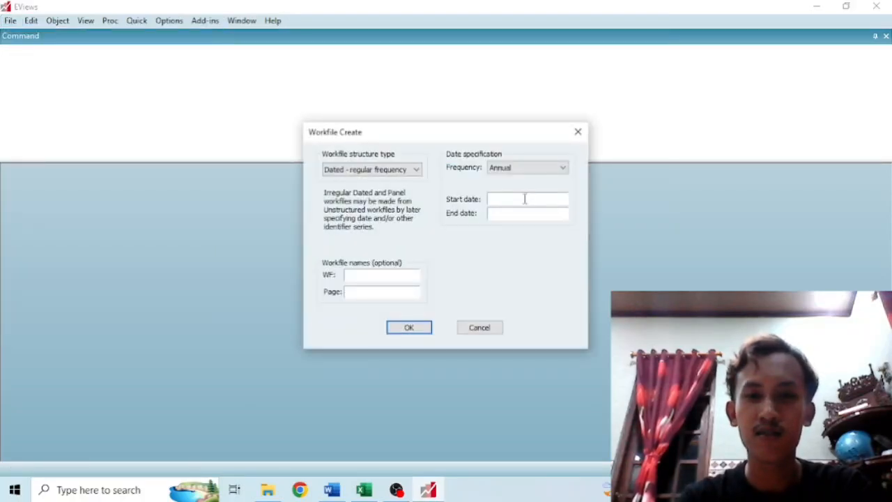
pyautogui.write('2016')
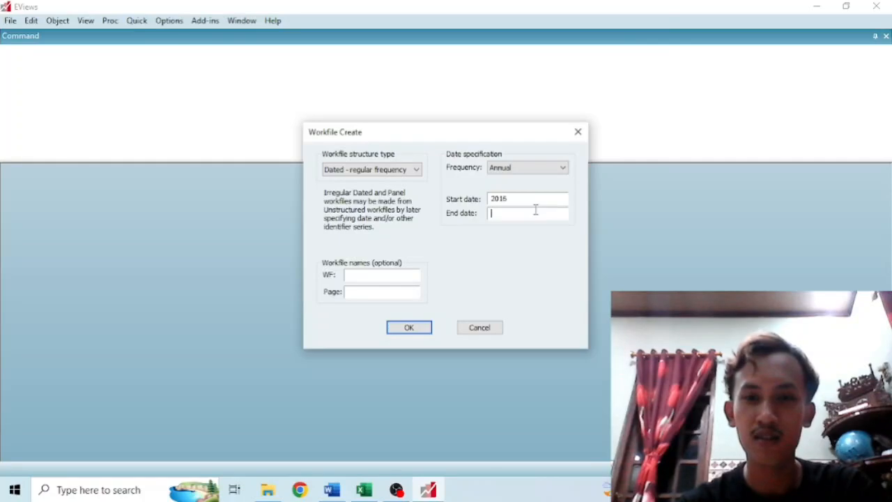
pyautogui.write('2023')
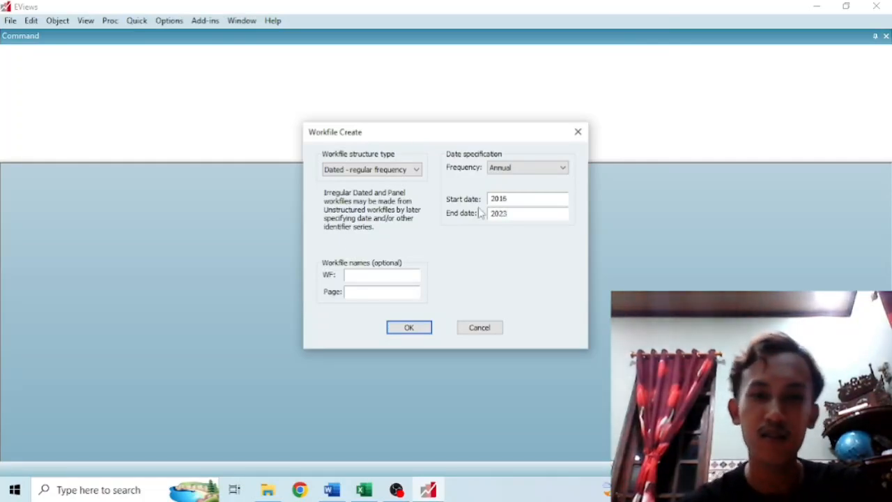
pyautogui.click(408, 327)
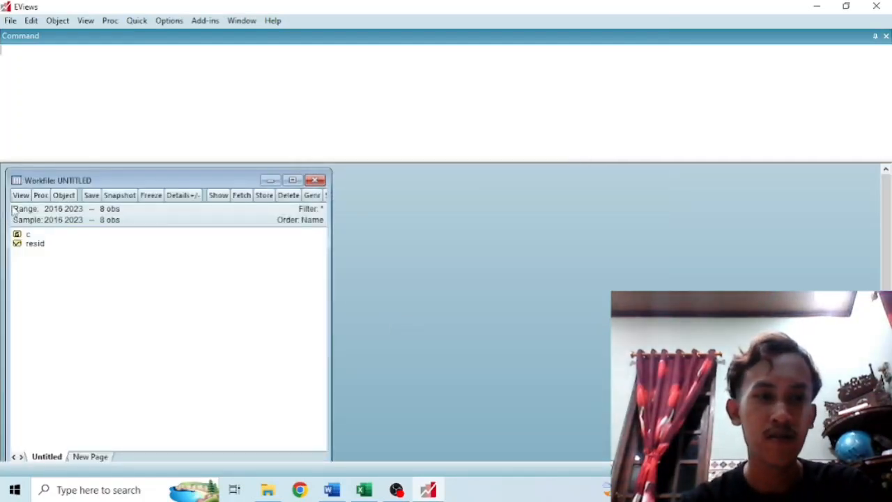
# Open an empty group and paste in the 2016–2023 UHH, RLS and IPM values for Kab. Tangerang from the data banten Excel sheet
pyautogui.click(143, 20)
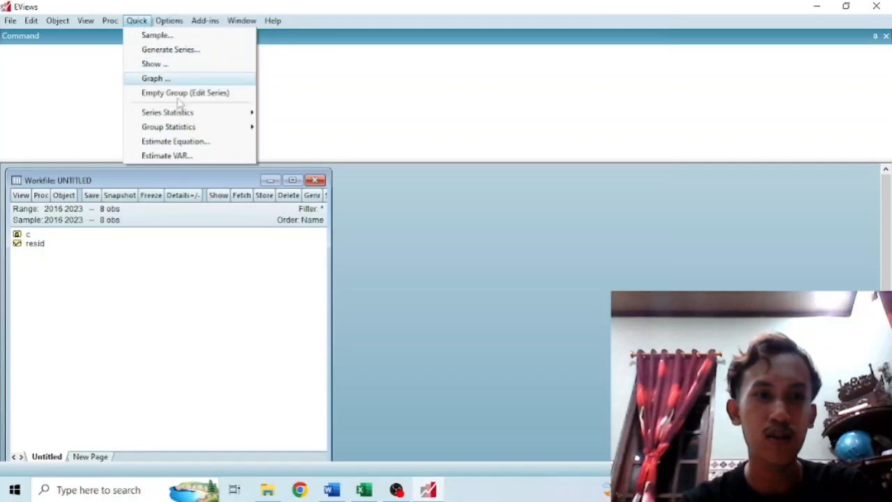
pyautogui.moveTo(182, 130)
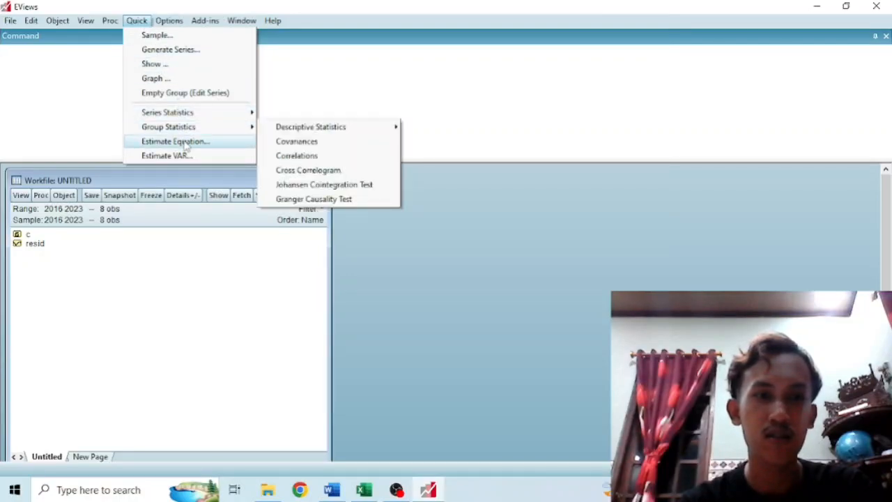
pyautogui.click(195, 92)
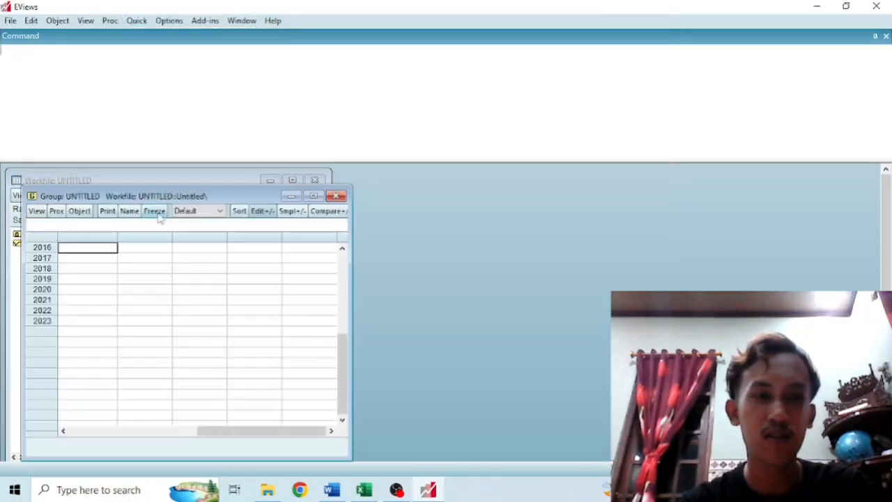
pyautogui.click(364, 490)
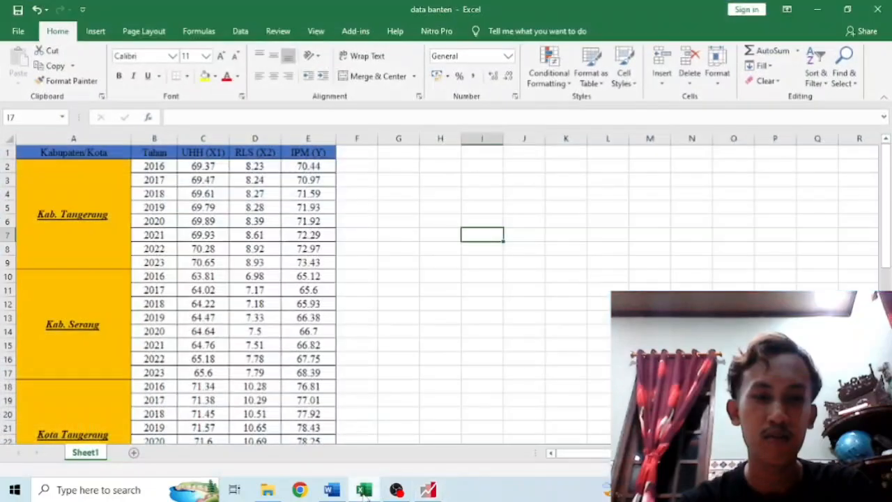
pyautogui.moveTo(203, 167); pyautogui.dragTo(318, 259)
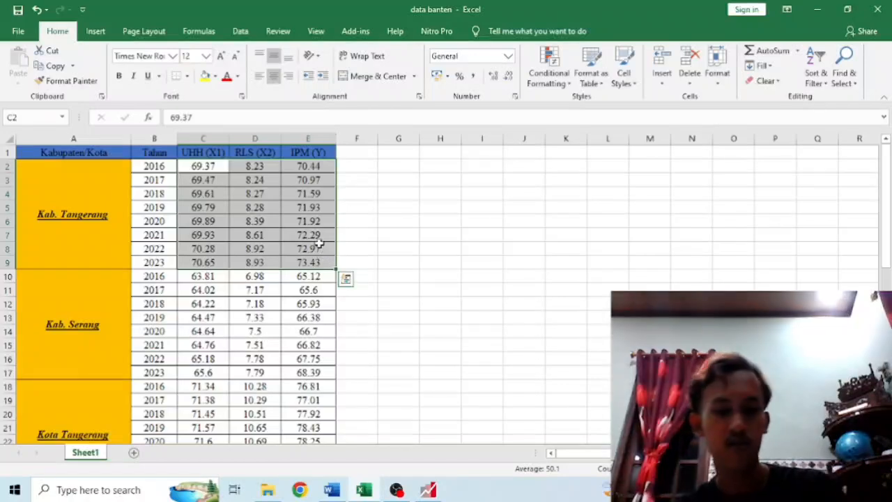
pyautogui.hotkey('ctrl', 'c')
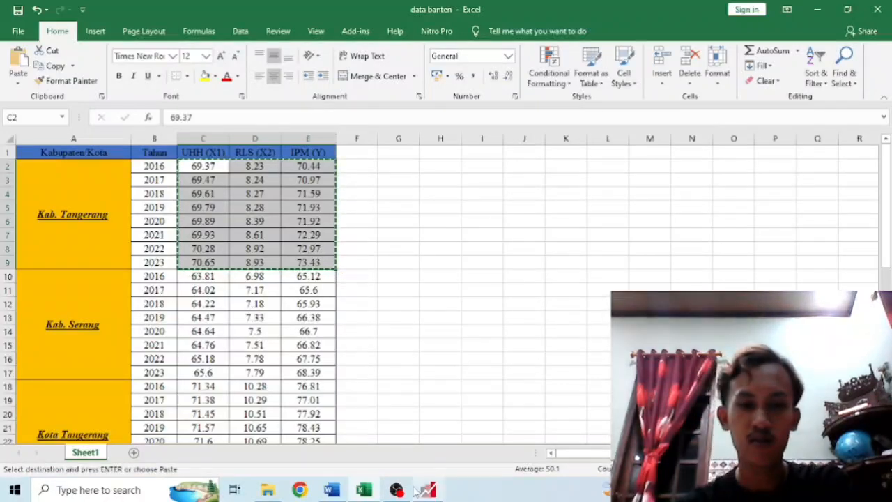
pyautogui.click(428, 490)
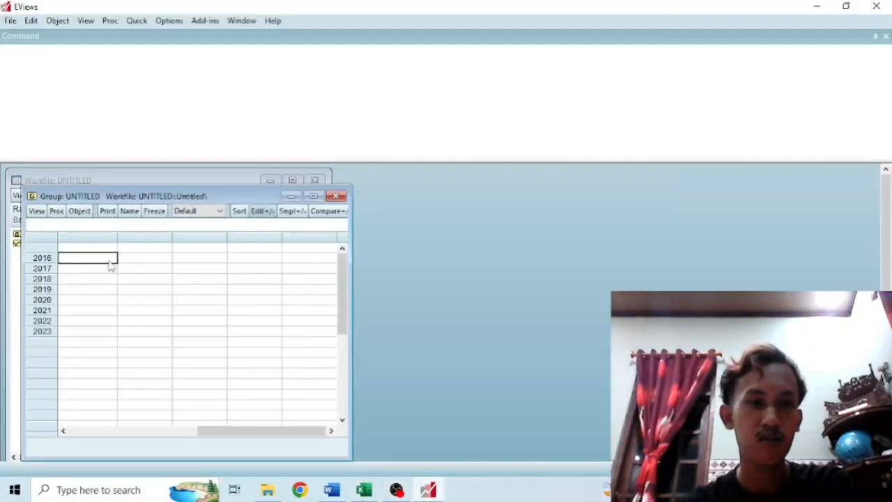
pyautogui.hotkey('ctrl', 'v')
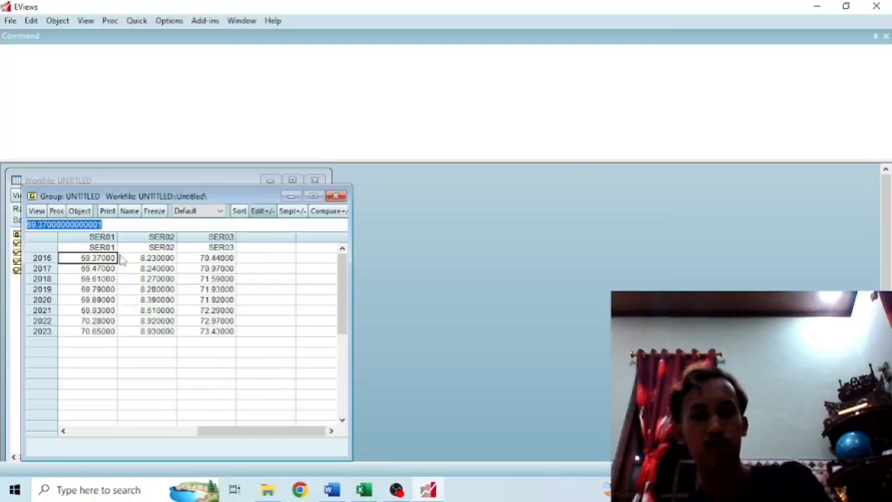
# Rename the three pasted series X1, X2 and Y in order, and close the group window, deleting the untitled group
pyautogui.press('Up')
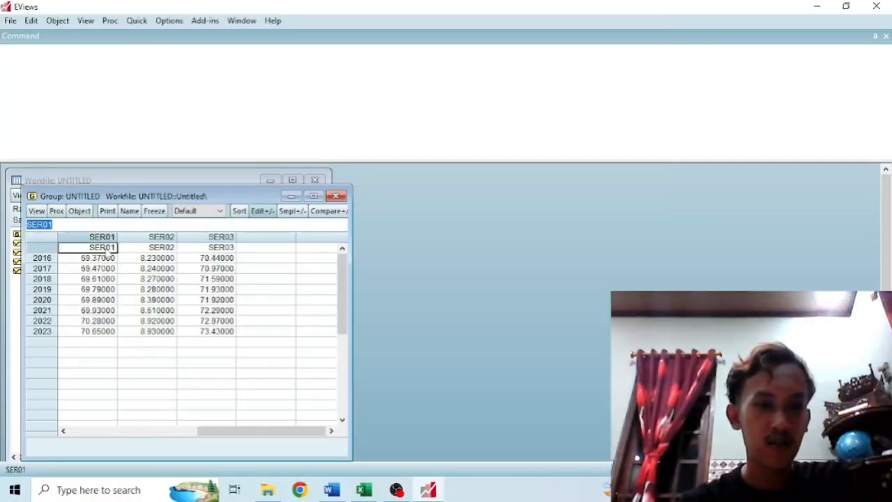
pyautogui.write('x')
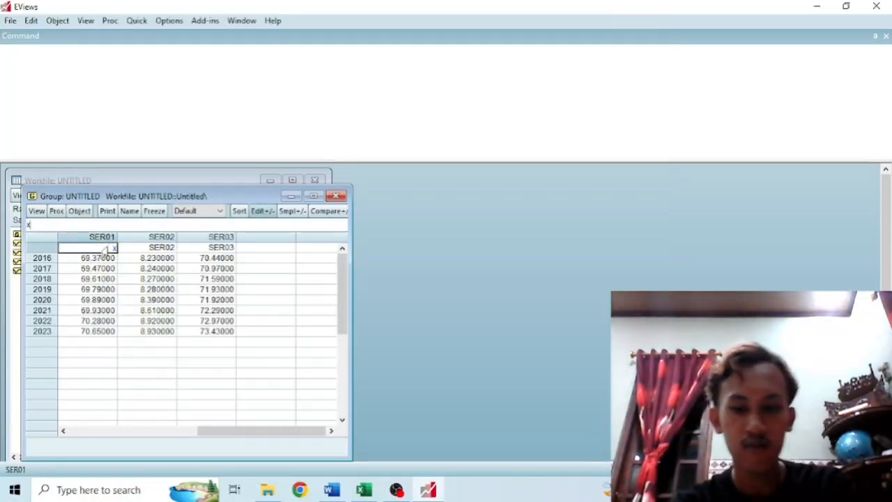
pyautogui.write('1')
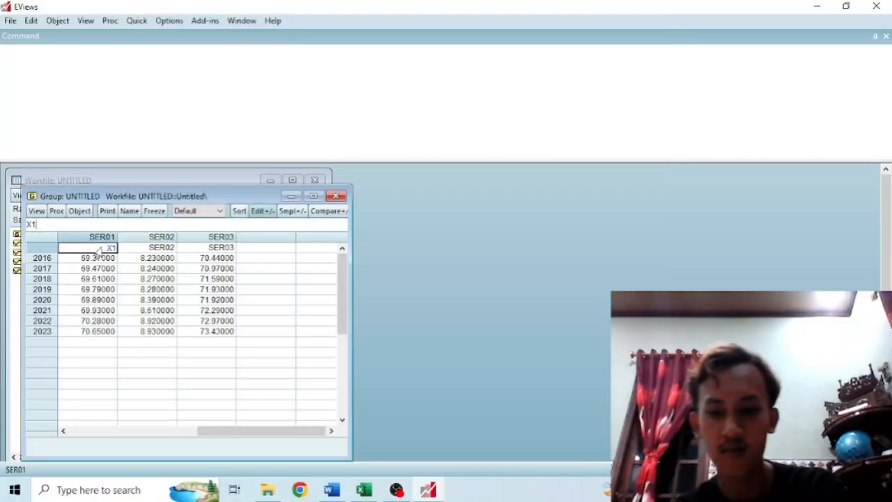
pyautogui.press('Right')
pyautogui.press('Return')
pyautogui.write('X')
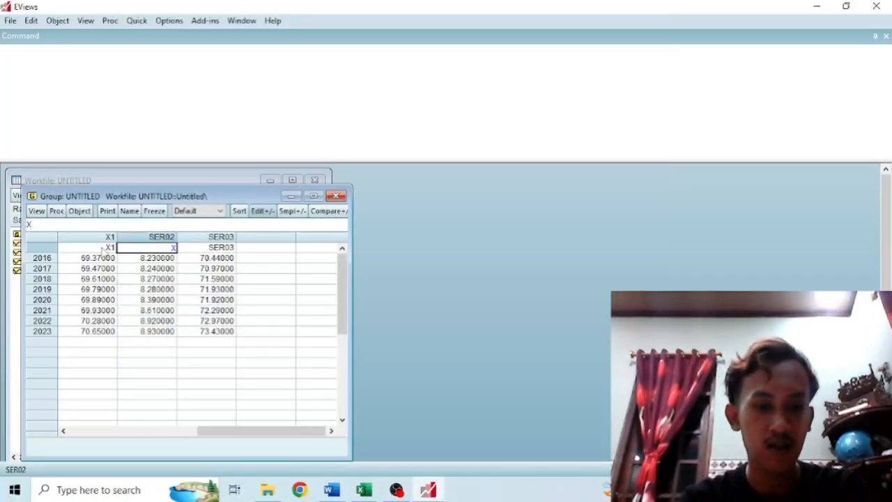
pyautogui.write('2')
pyautogui.press('Return')
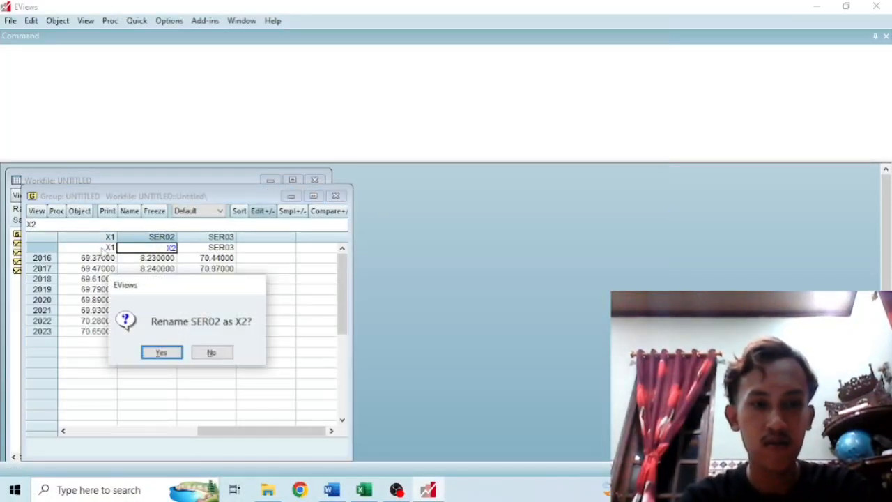
pyautogui.press('Return')
pyautogui.press('Right')
pyautogui.write('Y')
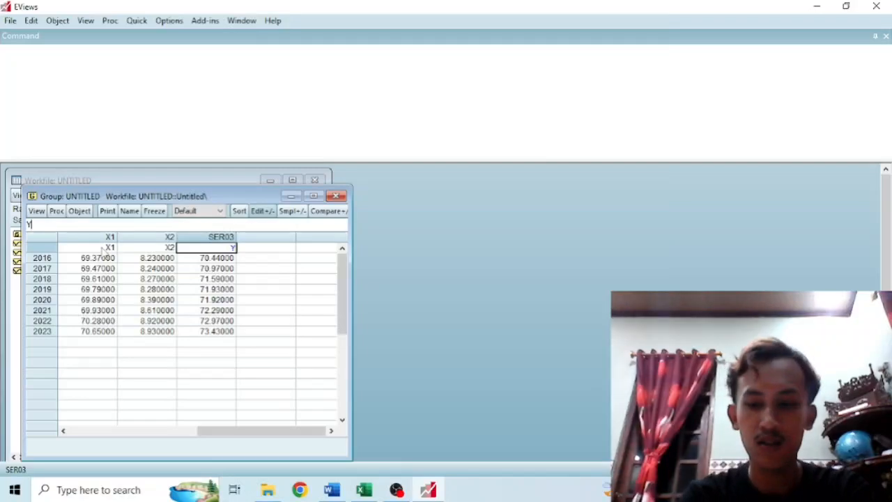
pyautogui.press('Return')
pyautogui.press('Return')
pyautogui.press('Right')
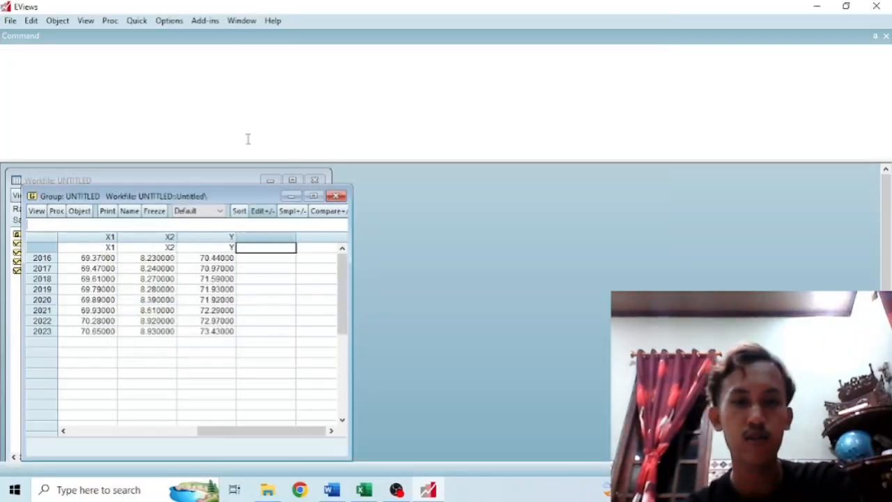
pyautogui.click(340, 197)
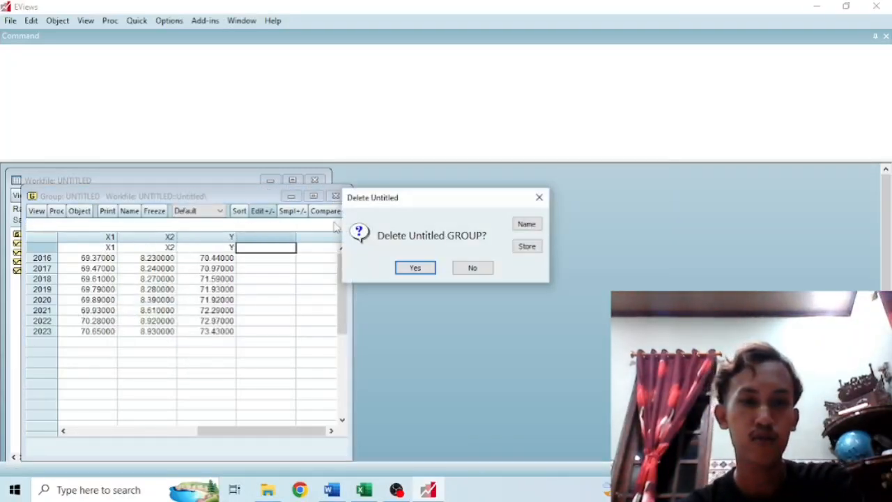
pyautogui.click(409, 271)
# Open x1, x2 and y as an equation and estimate it by least squares with the specification y c x1 x2
pyautogui.moveTo(32, 256); pyautogui.dragTo(57, 273)
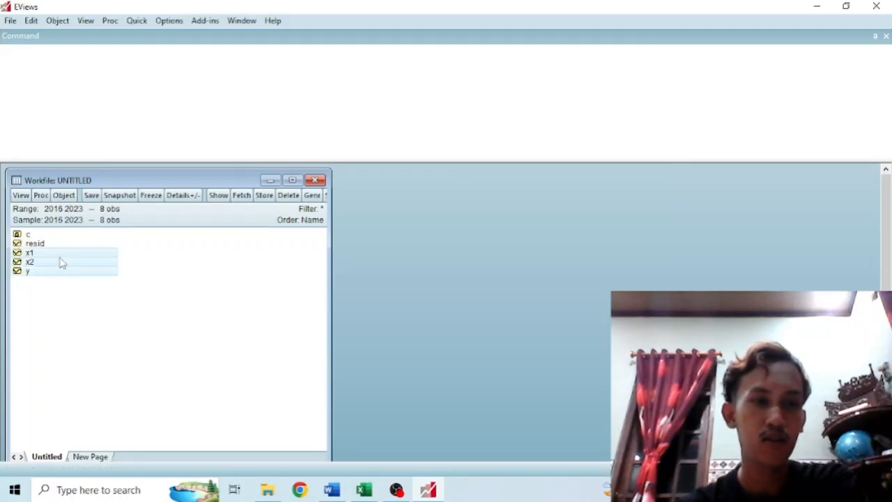
pyautogui.rightClick(60, 253)
pyautogui.moveTo(121, 261)
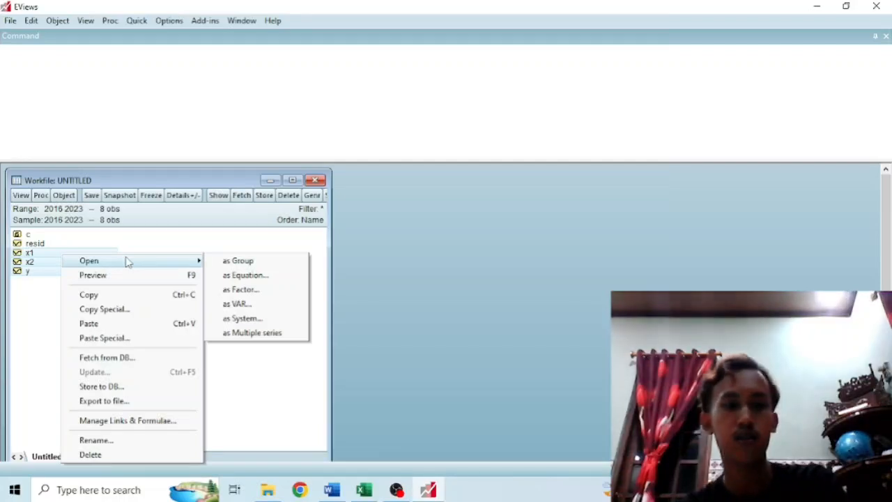
pyautogui.click(224, 276)
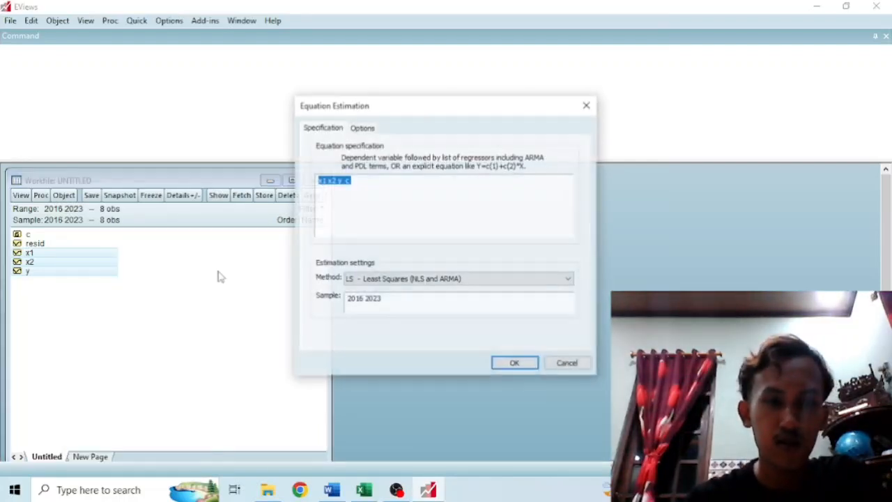
pyautogui.click(385, 178)
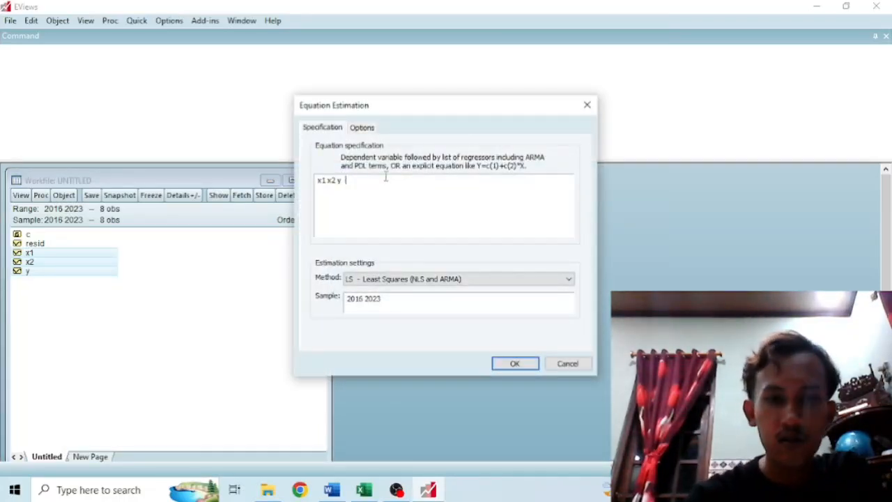
pyautogui.press('Home')
pyautogui.write('Y C')
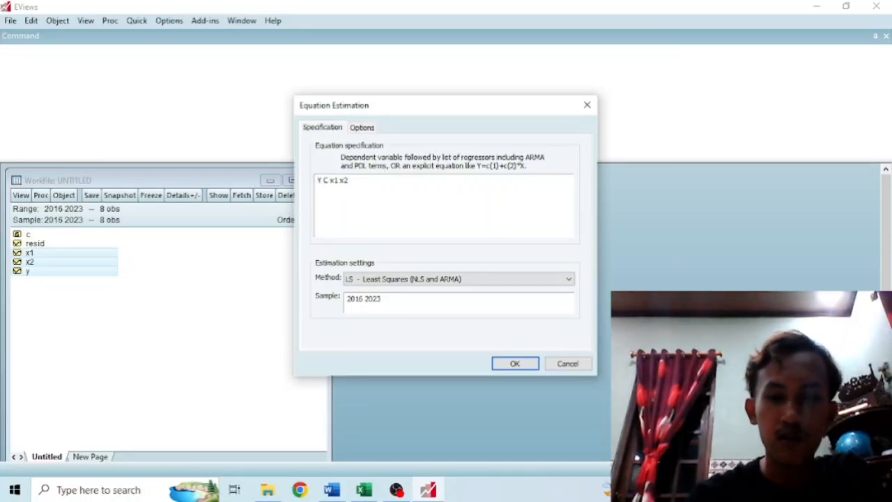
pyautogui.press('BackSpace')
pyautogui.press('BackSpace')
pyautogui.press('BackSpace')
pyautogui.press('BackSpace')
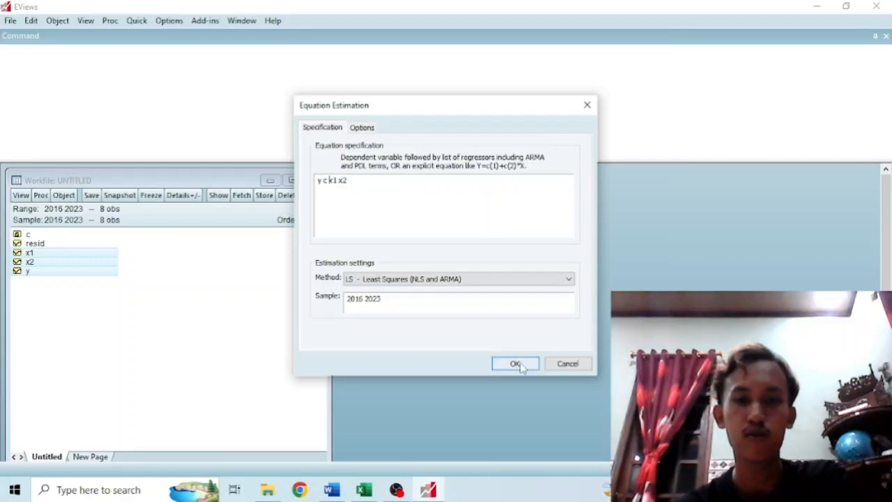
pyautogui.click(514, 363)
# Browse the equation's diagnostics and display its scaled coefficients table
pyautogui.click(52, 191)
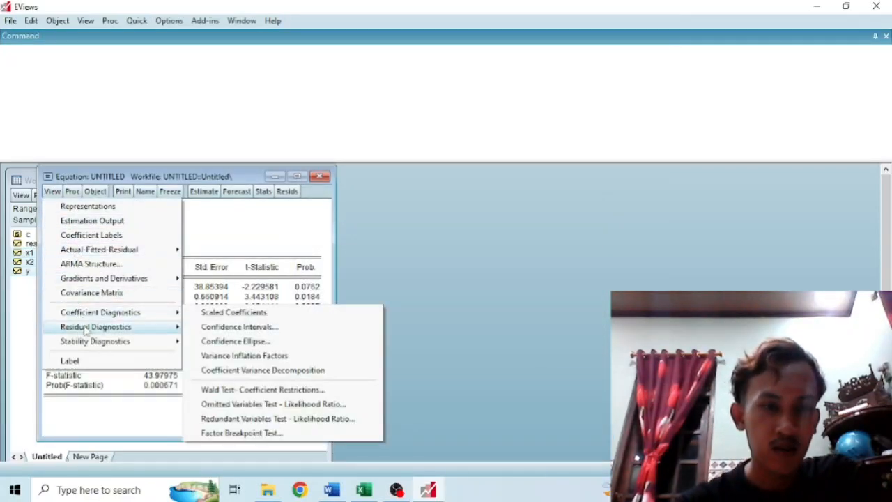
pyautogui.moveTo(86, 329)
pyautogui.moveTo(89, 347)
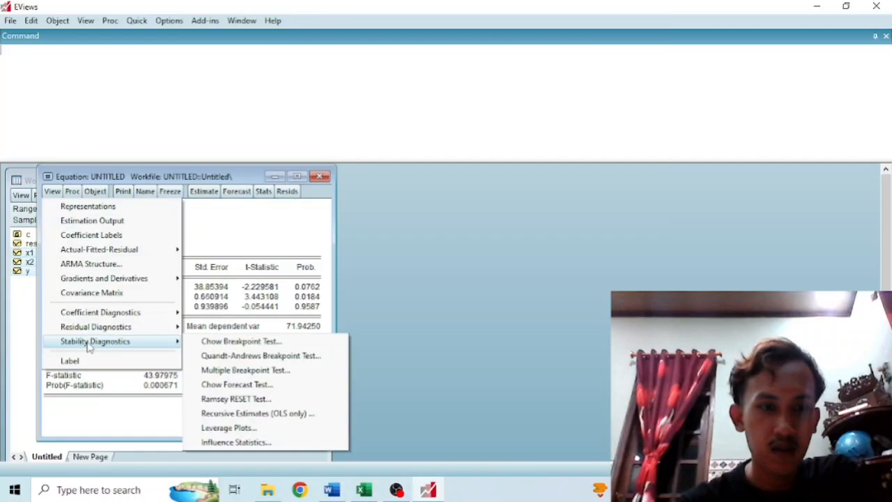
pyautogui.moveTo(118, 319)
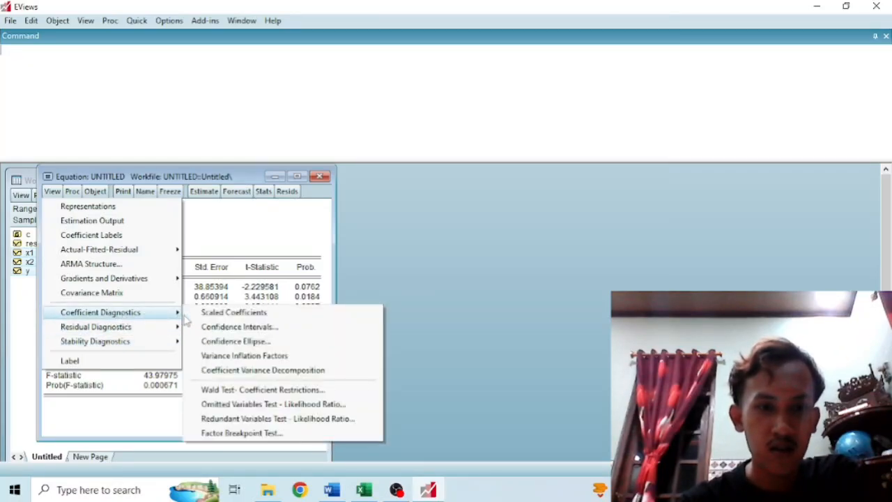
pyautogui.click(227, 315)
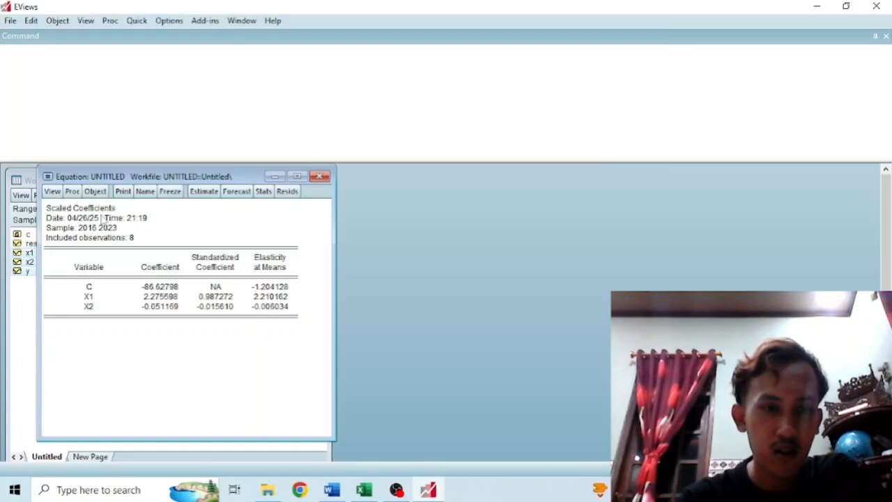
# Display the equation's variance inflation factors and compare them with the Uji Multikolinearitas section of the Word report
pyautogui.click(52, 191)
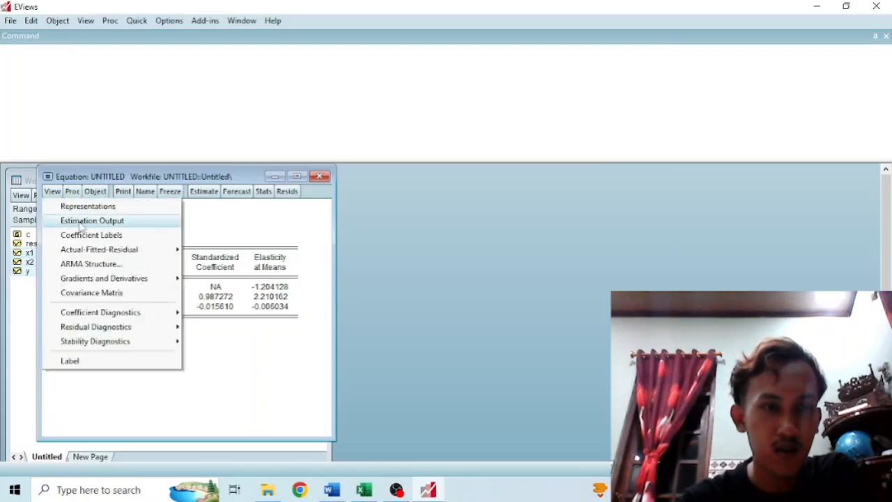
pyautogui.click(67, 218)
pyautogui.click(52, 193)
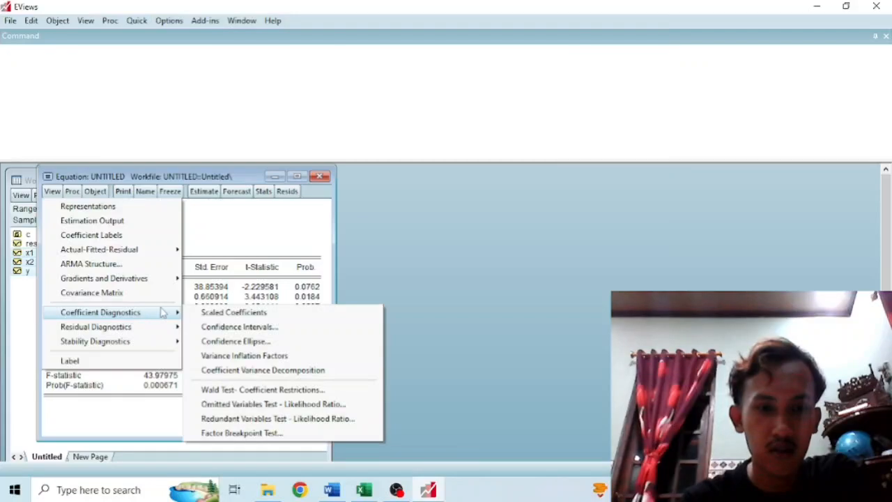
pyautogui.click(243, 356)
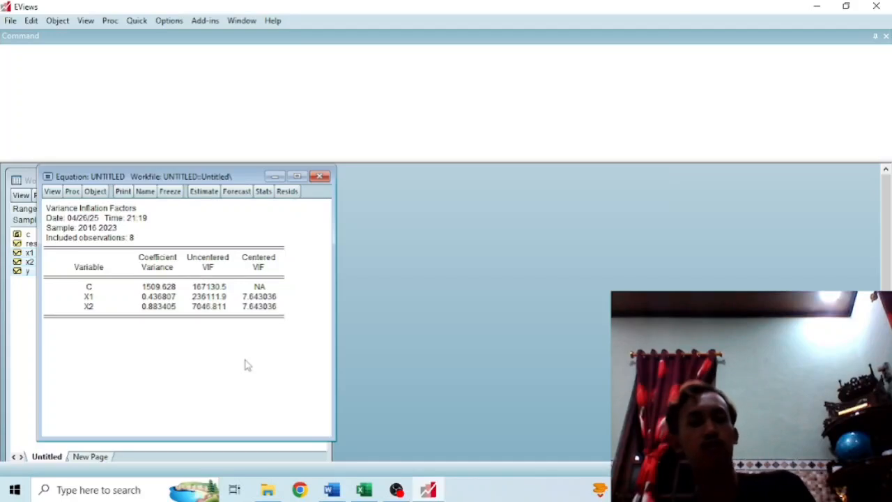
pyautogui.click(332, 489)
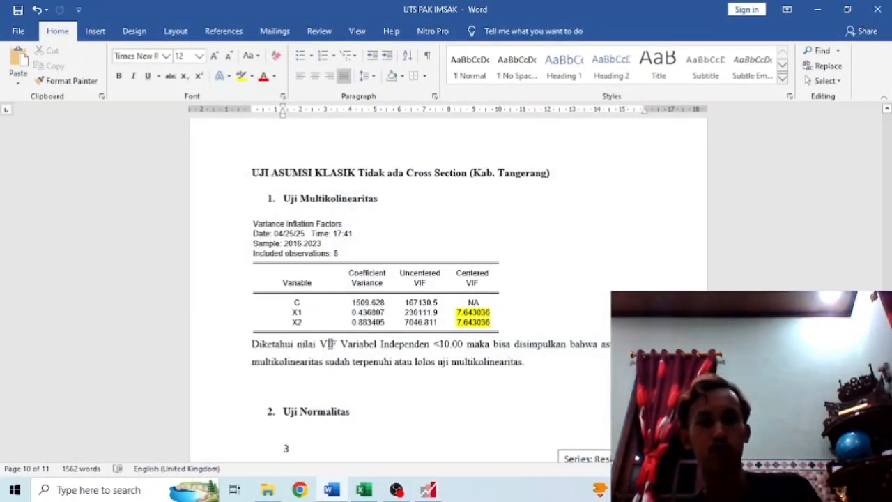
pyautogui.scroll(-3, 383, 355)
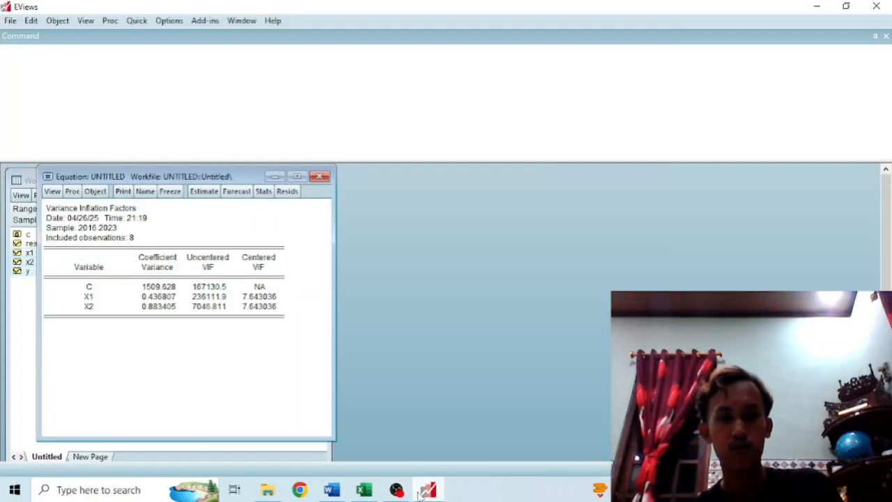
# Back in EViews, run the histogram normality test on the equation's residuals, and check the report's following test sections in Word
pyautogui.click(427, 489)
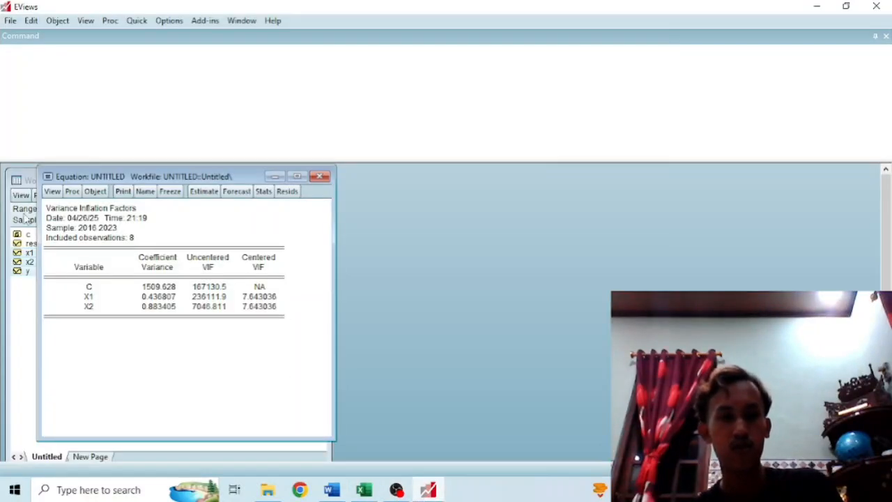
pyautogui.click(53, 191)
pyautogui.click(92, 219)
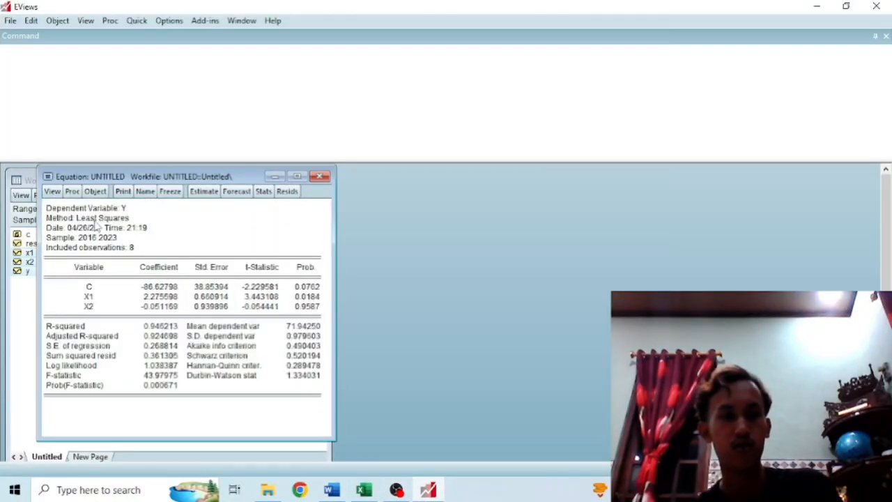
pyautogui.click(53, 194)
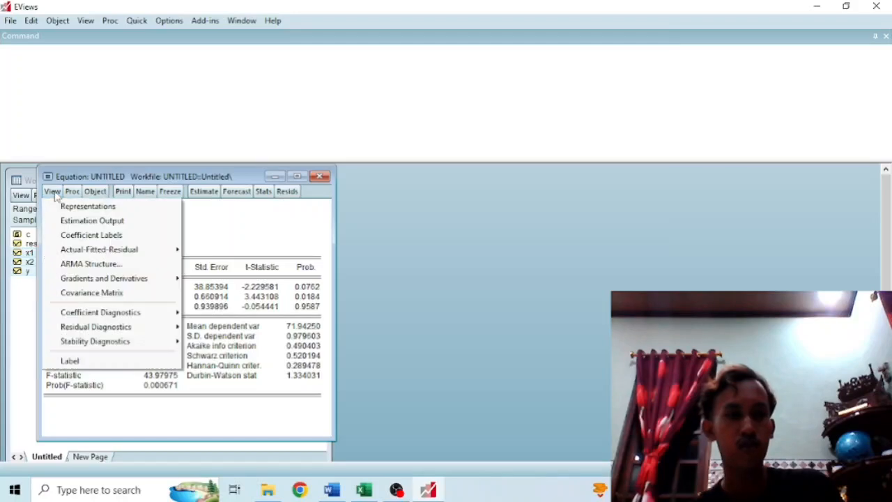
pyautogui.moveTo(96, 332)
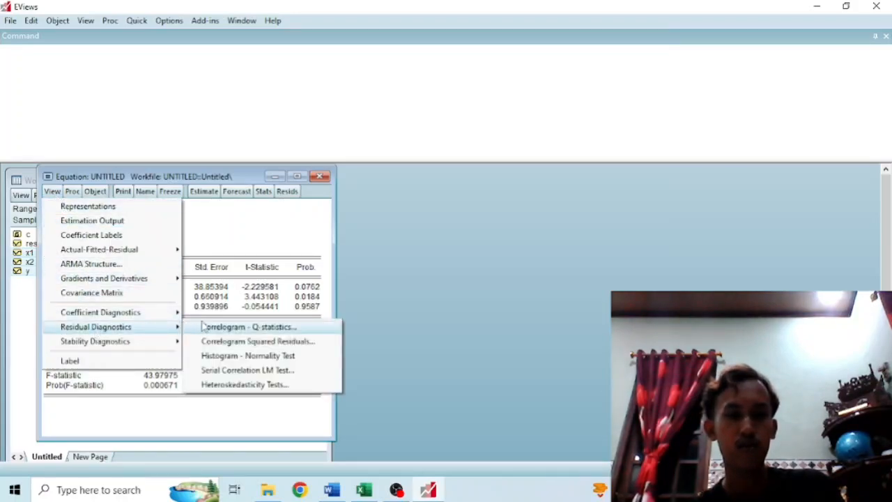
pyautogui.click(230, 357)
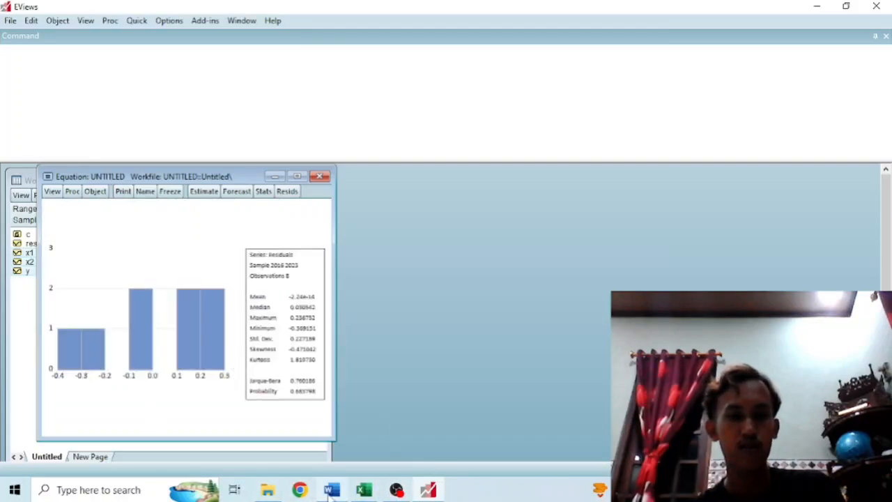
pyautogui.click(332, 492)
pyautogui.scroll(-10, 324, 334)
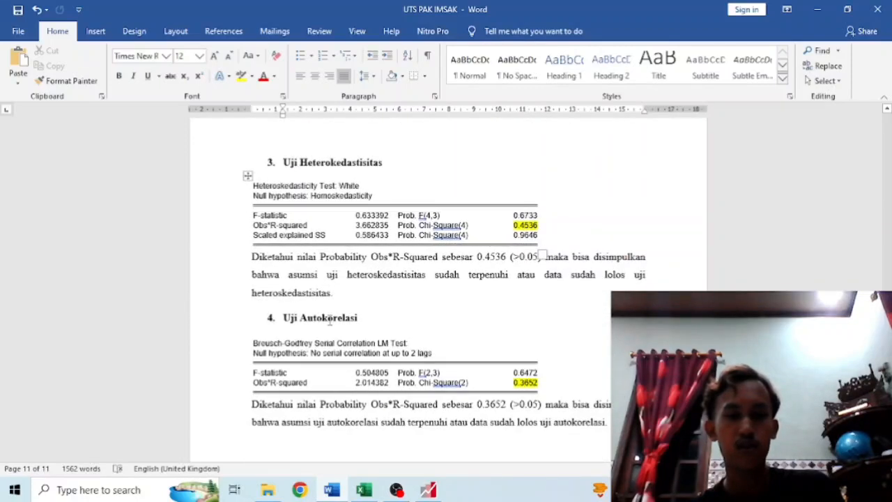
# Back in EViews, run the White heteroskedasticity test with cross terms on the equation, checking the test type against the Word report
pyautogui.click(425, 491)
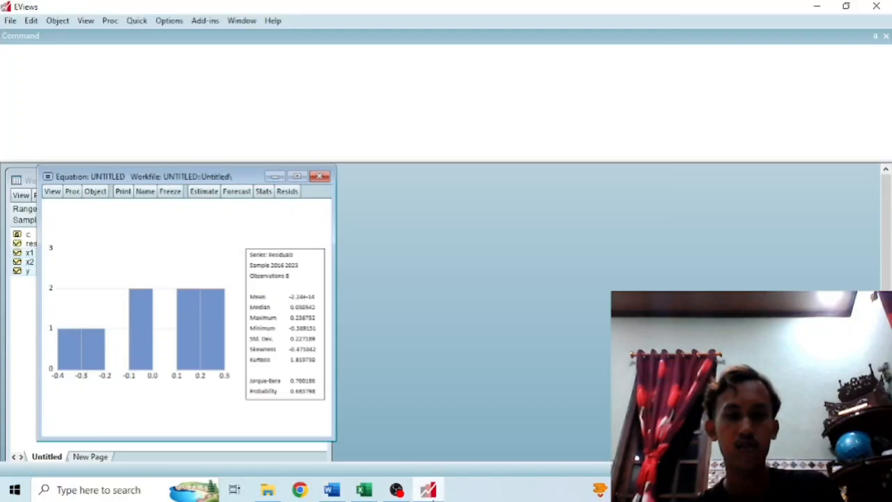
pyautogui.click(53, 191)
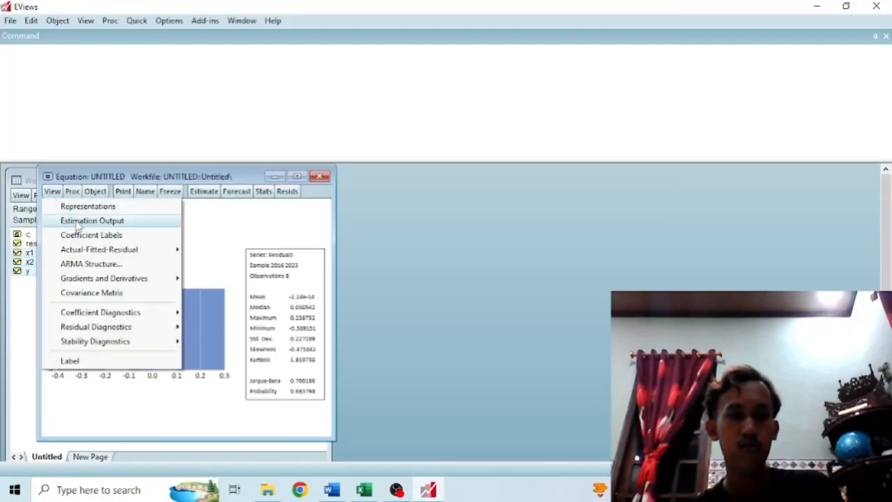
pyautogui.click(77, 220)
pyautogui.click(53, 192)
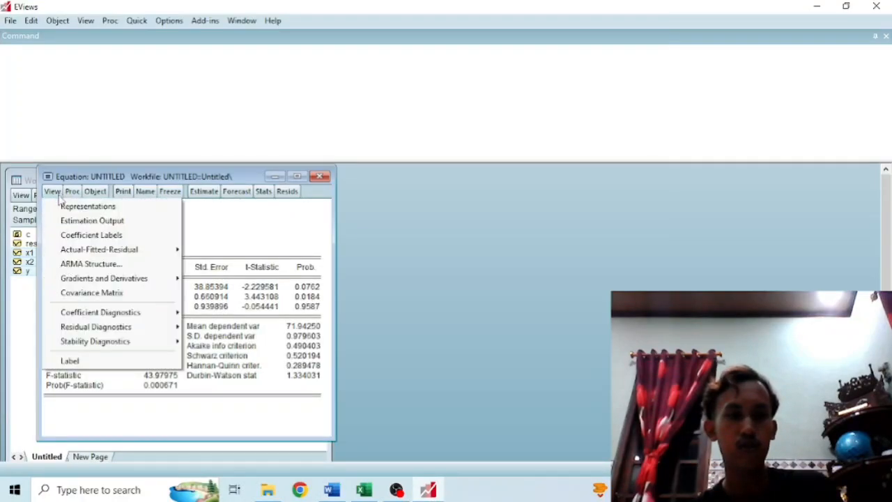
pyautogui.moveTo(137, 333)
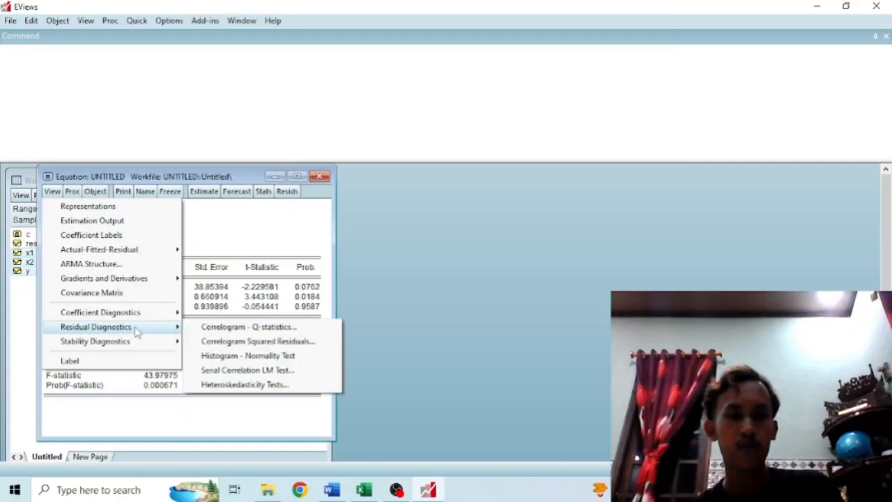
pyautogui.click(244, 384)
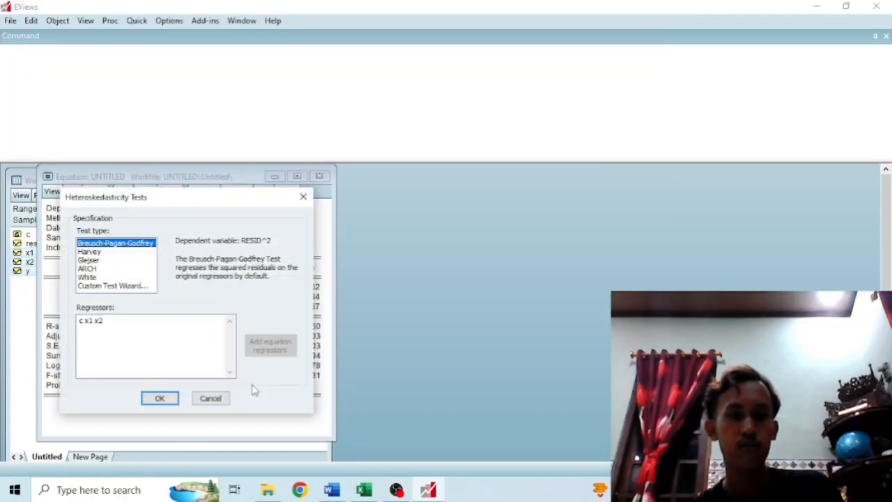
pyautogui.click(114, 262)
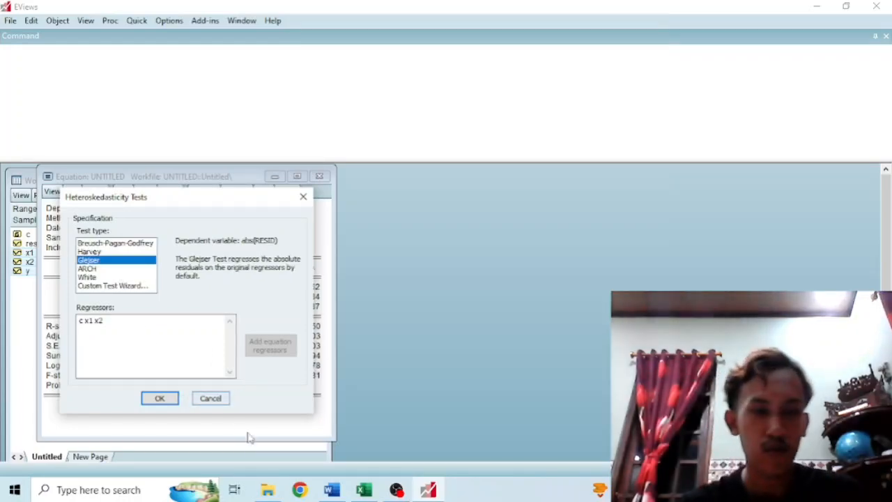
pyautogui.click(334, 487)
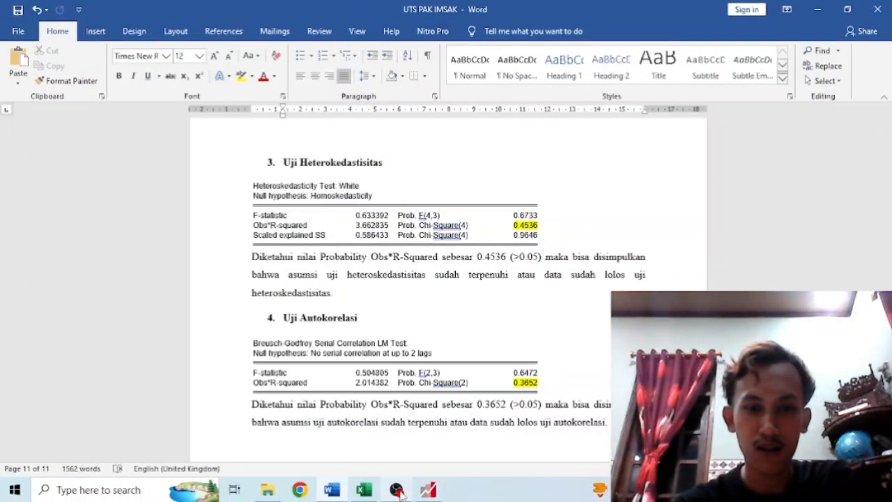
pyautogui.click(426, 491)
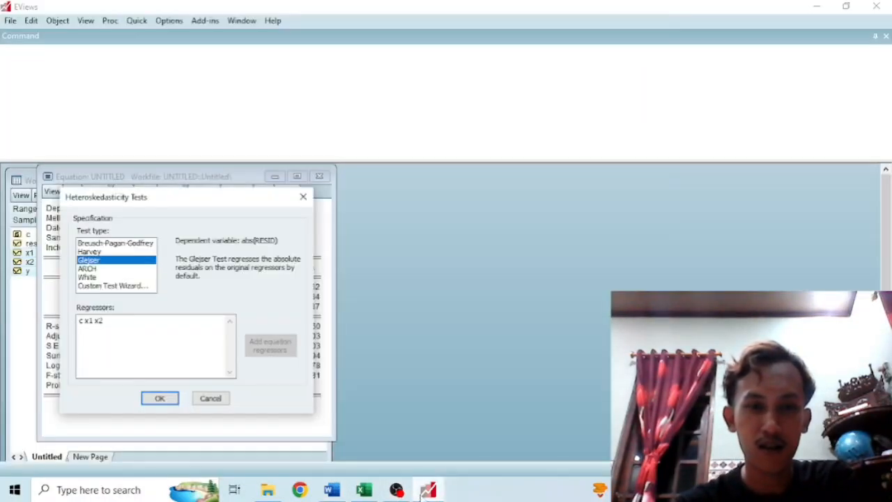
pyautogui.click(95, 278)
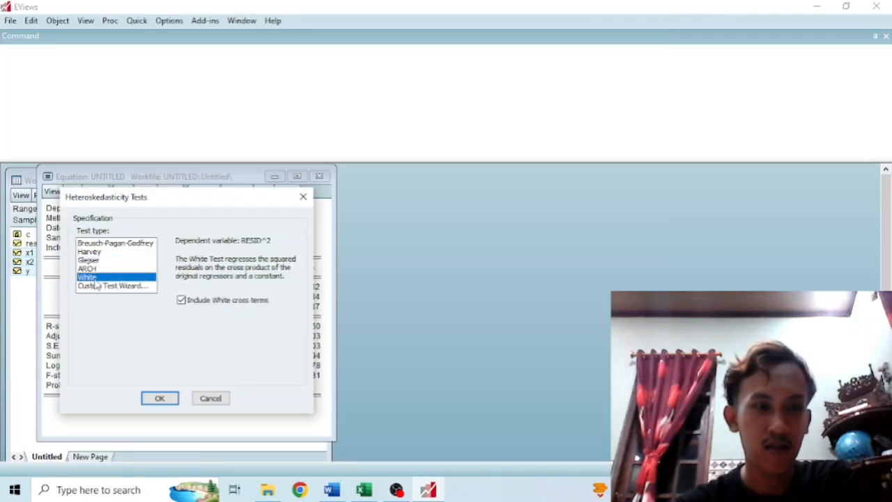
pyautogui.click(160, 398)
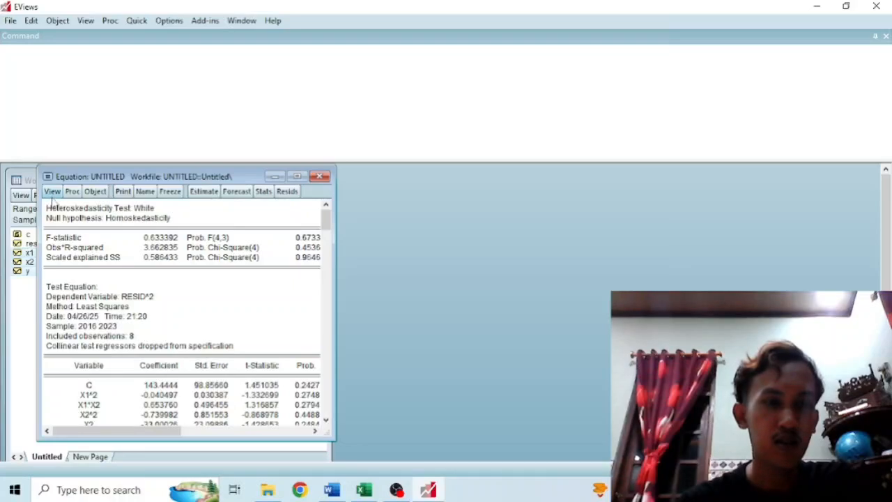
# Run the serial correlation LM test with 2 lags on the equation and compare its output with the report's Uji Autokorelasi section
pyautogui.click(53, 193)
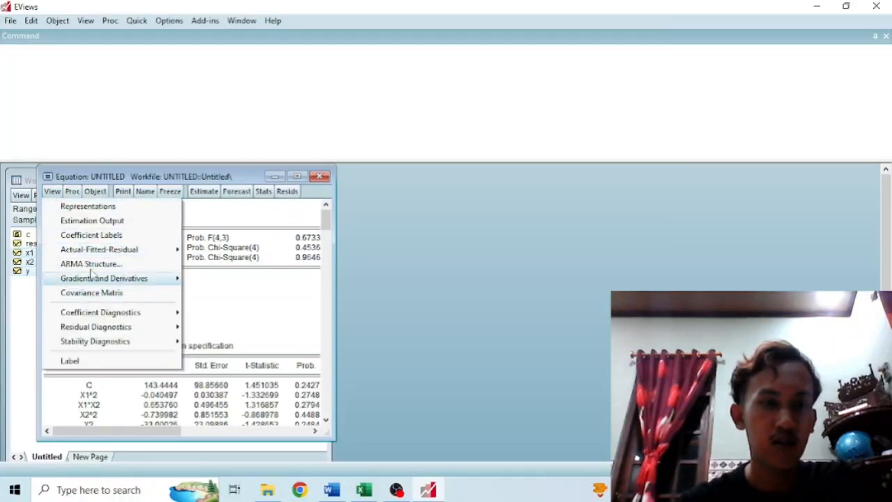
pyautogui.click(92, 220)
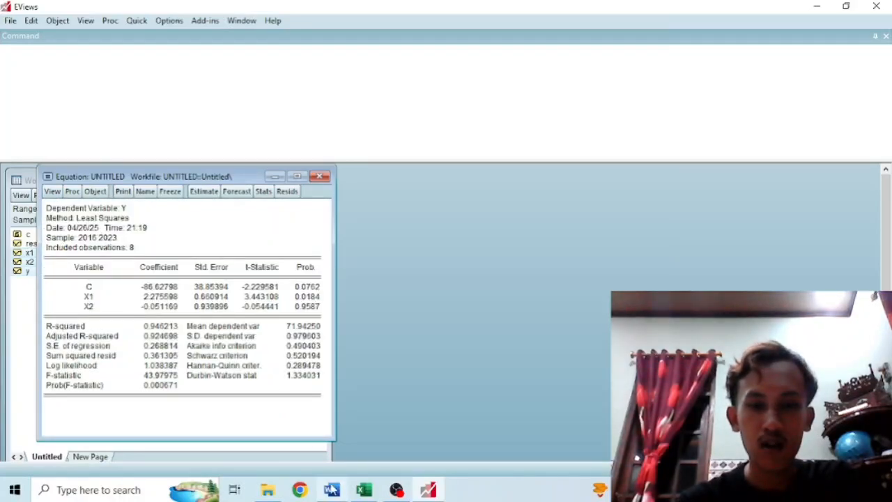
pyautogui.click(332, 492)
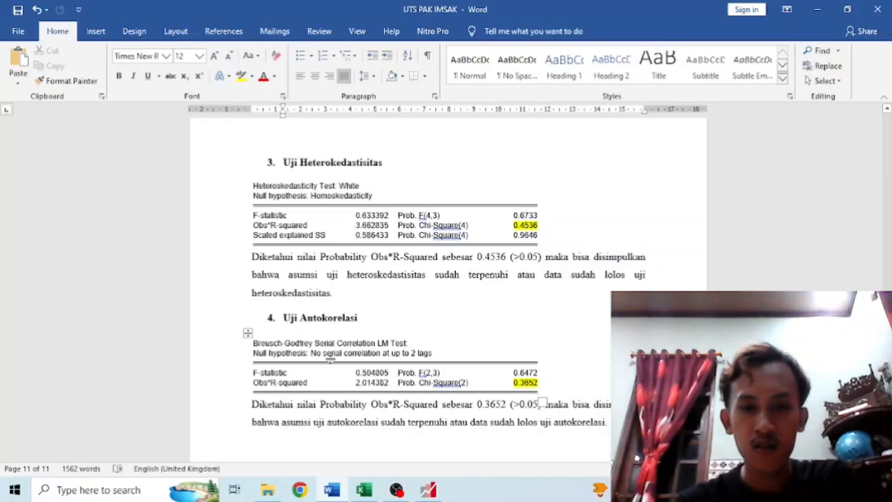
pyautogui.click(424, 493)
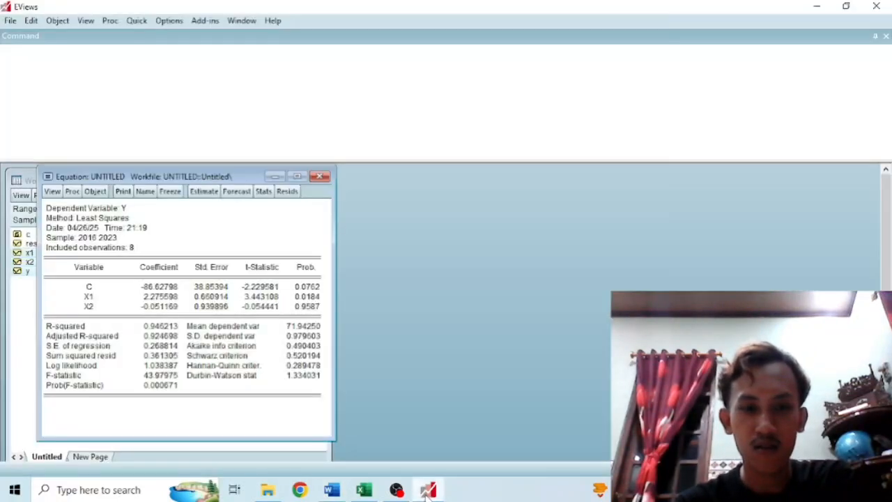
pyautogui.click(54, 192)
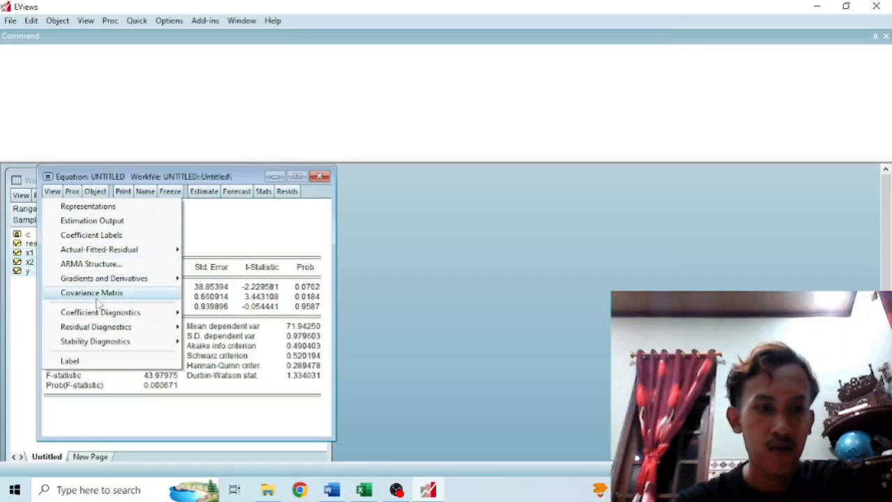
pyautogui.moveTo(104, 318)
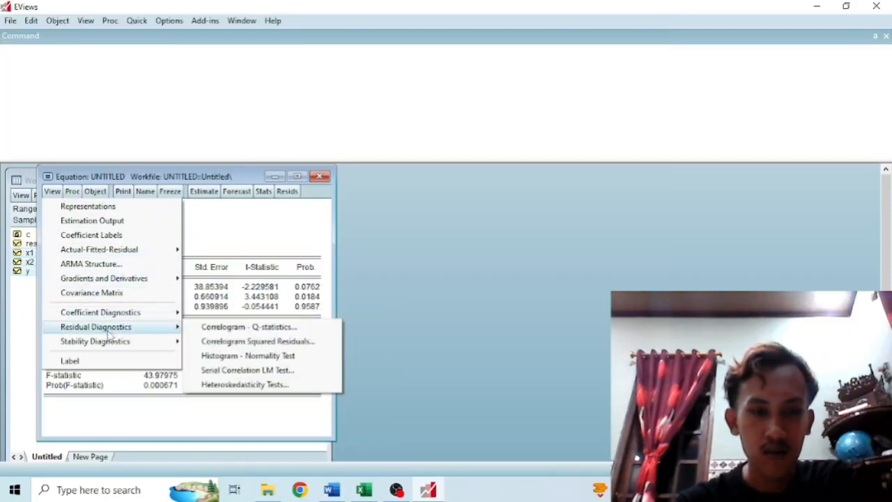
pyautogui.click(291, 372)
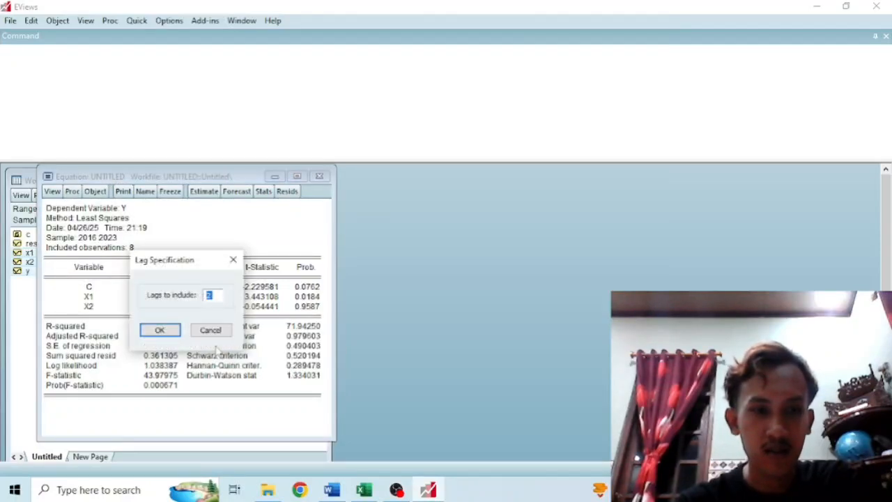
pyautogui.click(165, 331)
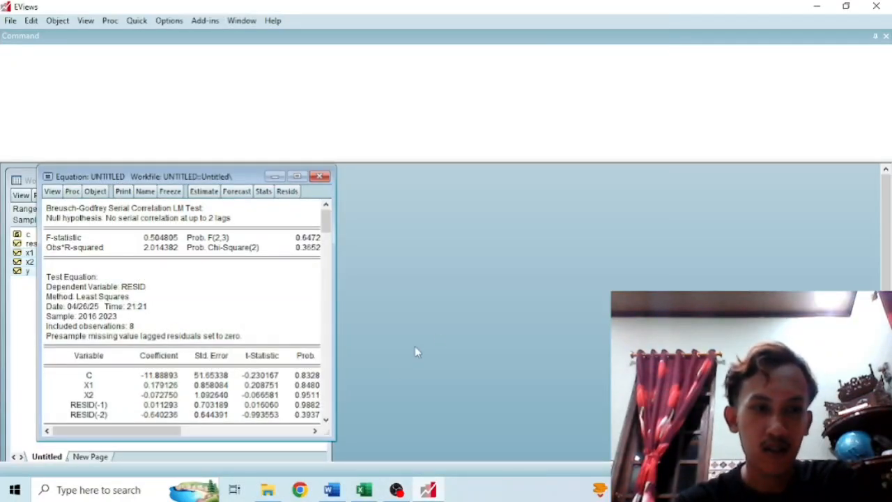
pyautogui.click(332, 492)
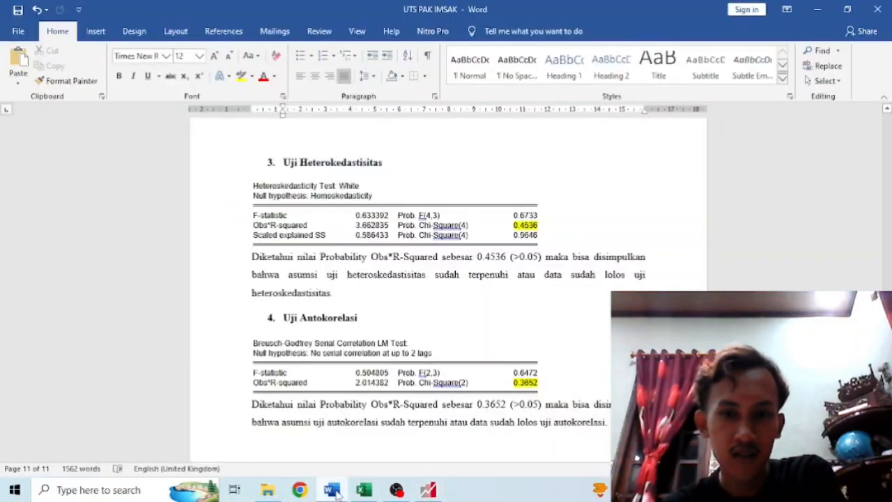
pyautogui.click(427, 491)
pyautogui.scroll(-2, 179, 313)
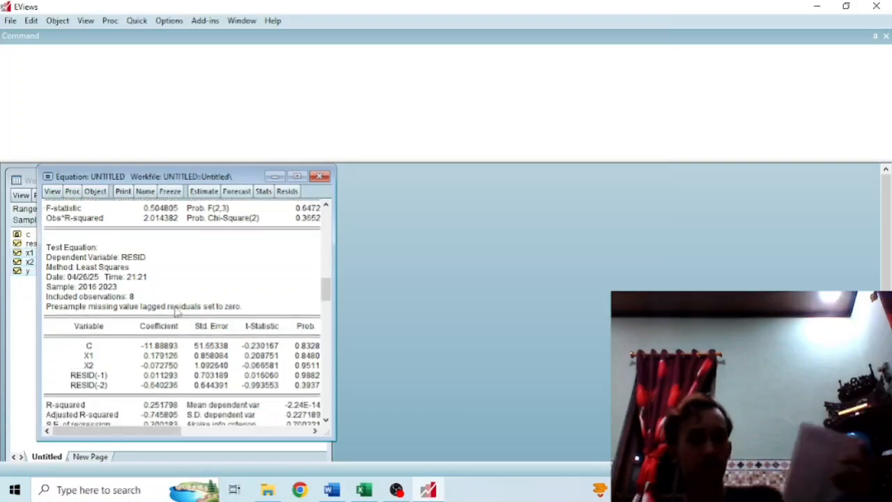
pyautogui.scroll(2, 186, 350)
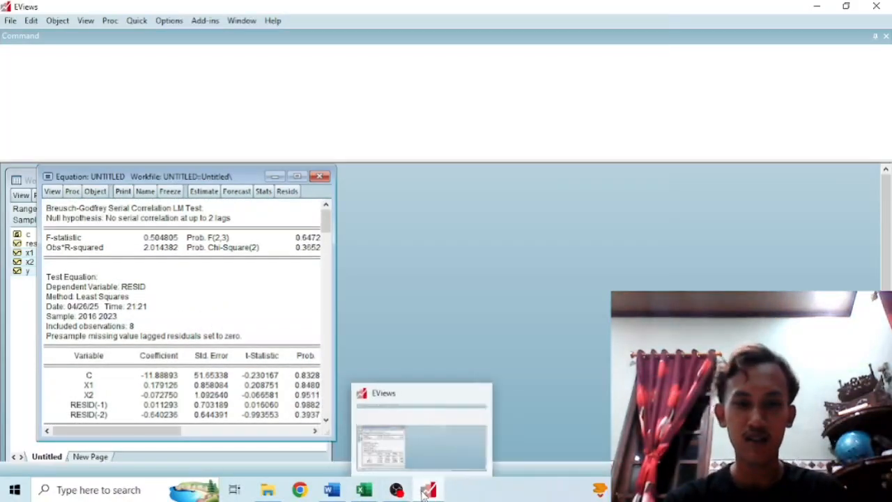
# Switch to Word and review the report's normality and multicollinearity sections for Kab. Tangerang without cross section
pyautogui.click(348, 492)
pyautogui.scroll(10, 416, 355)
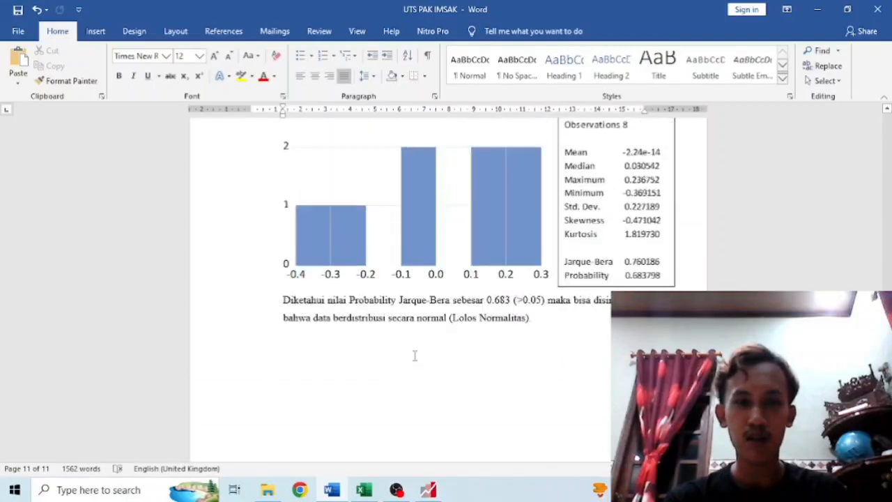
pyautogui.scroll(3, 416, 355)
pyautogui.scroll(-3, 418, 355)
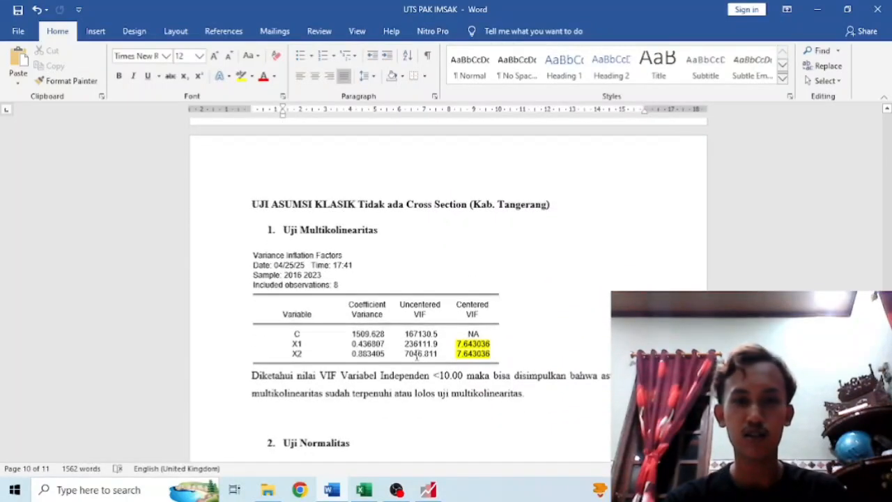
pyautogui.scroll(1, 421, 355)
pyautogui.scroll(3, 421, 351)
pyautogui.scroll(-4, 420, 352)
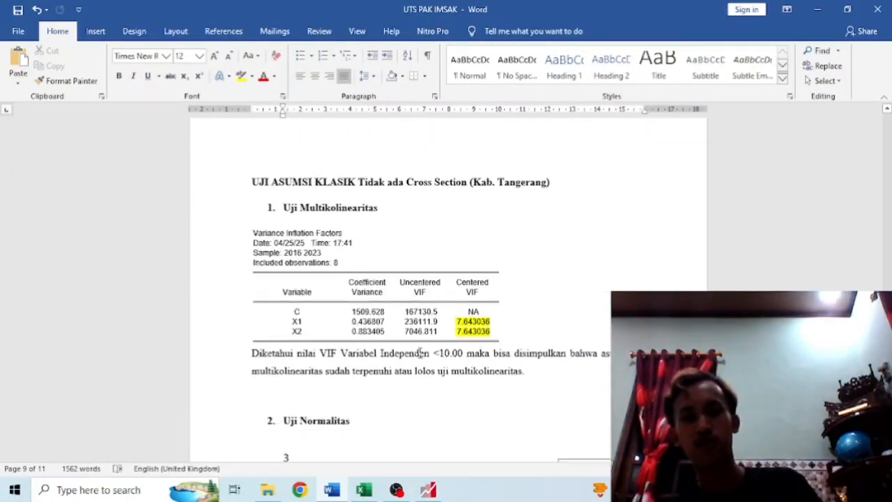
# Read through the Uji Multikolinearitas VIF table and conclusion, and the Uji Normalitas histogram, Jarque-Bera statistics and conclusion for Kab. Tangerang
pyautogui.scroll(2, 420, 352)
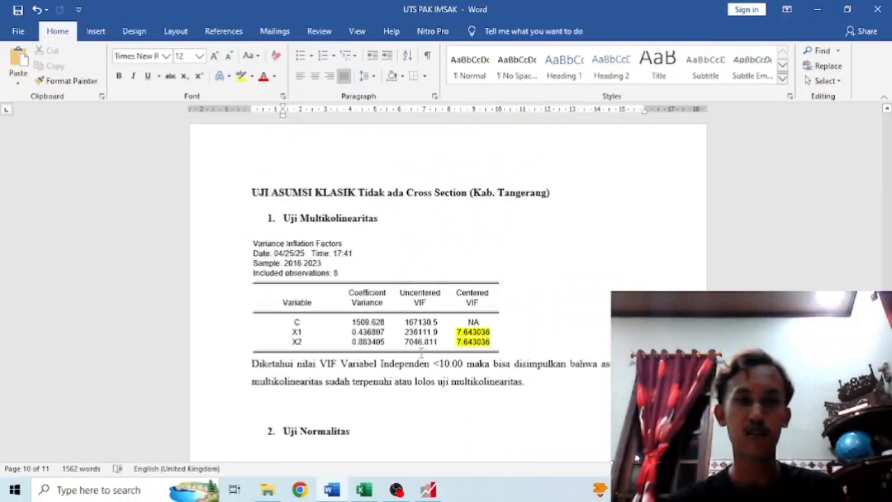
pyautogui.scroll(-1, 423, 351)
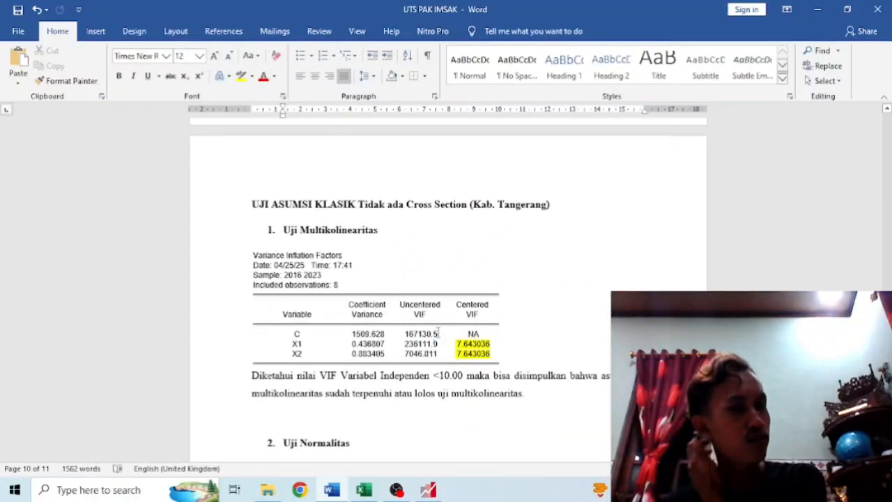
pyautogui.scroll(-3, 413, 221)
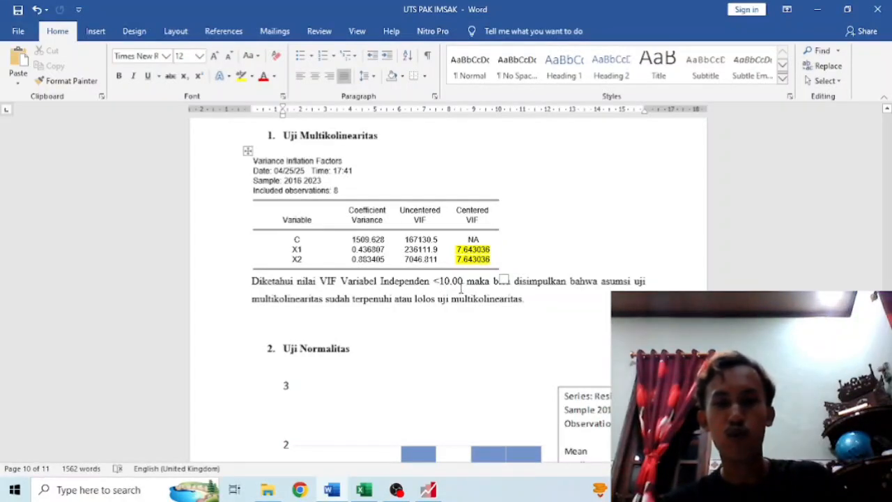
pyautogui.click(513, 291)
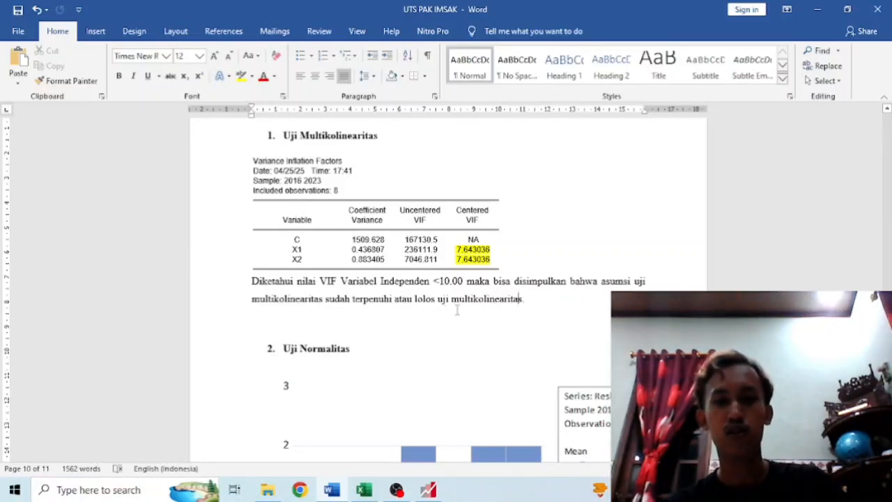
pyautogui.scroll(-5, 457, 310)
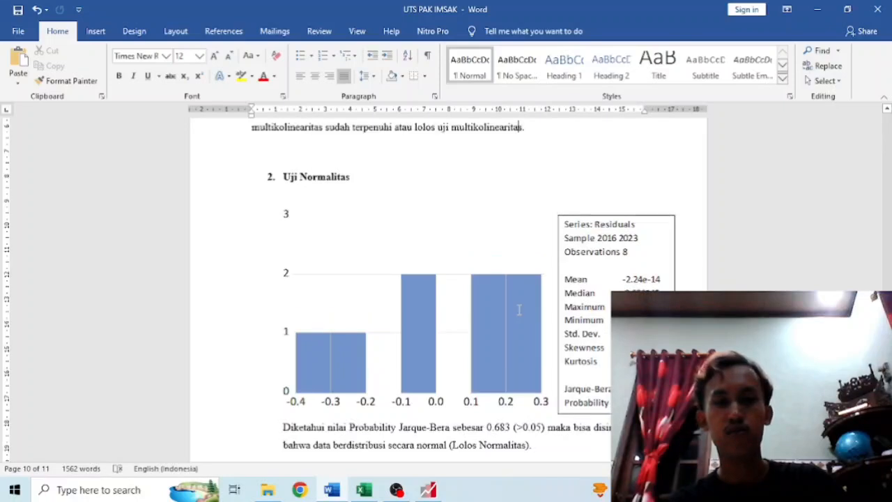
pyautogui.scroll(2, 519, 310)
pyautogui.scroll(-6, 519, 310)
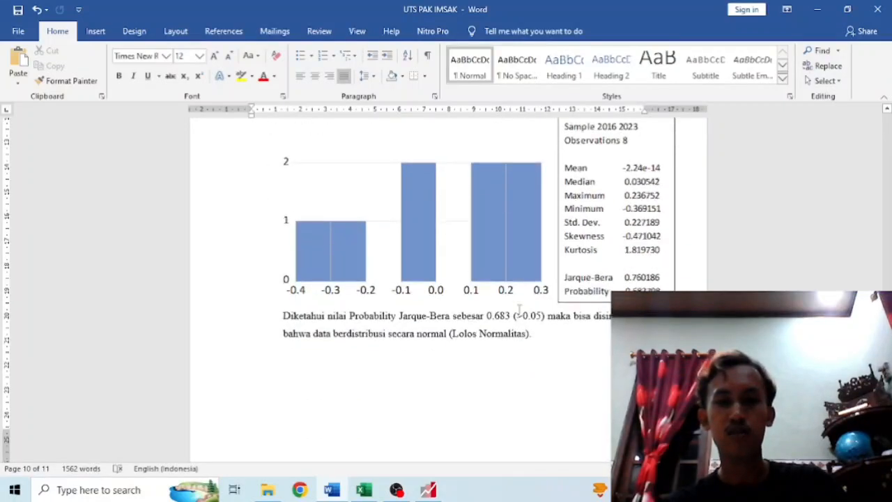
pyautogui.scroll(-2, 519, 310)
pyautogui.scroll(2, 519, 309)
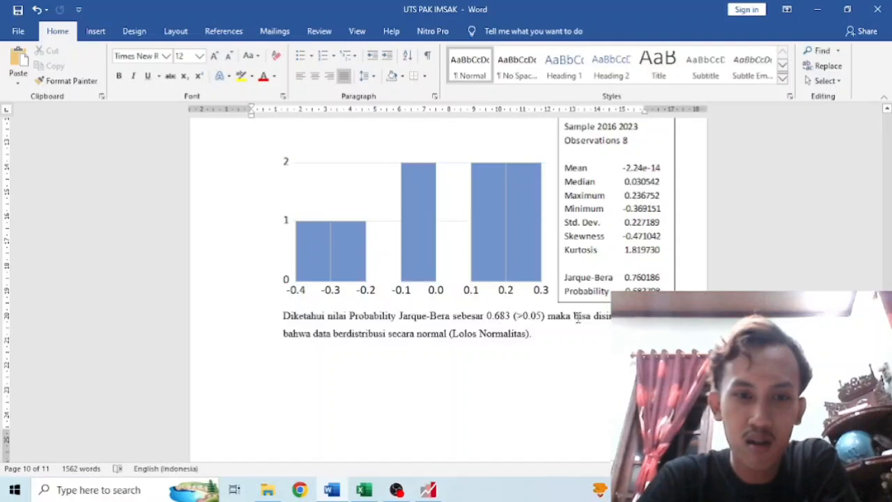
pyautogui.scroll(-1, 578, 317)
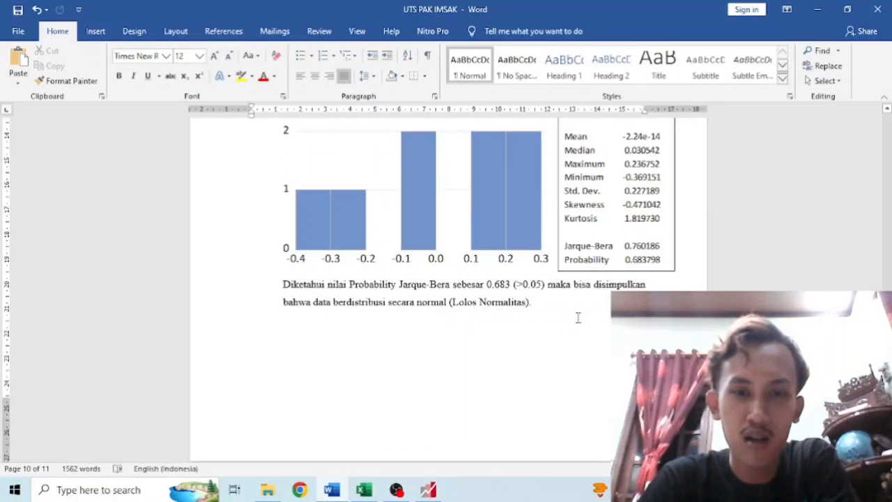
# Examine the Uji Heterokedastisitas and Uji Autokorelasi tables with their Obs*R-squared probabilities and written conclusions at the end of the report
pyautogui.scroll(-10, 578, 317)
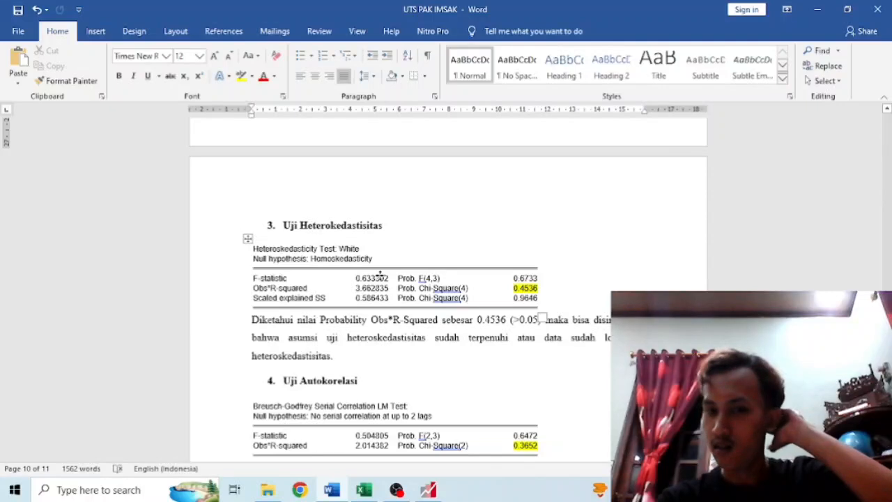
pyautogui.click(508, 418)
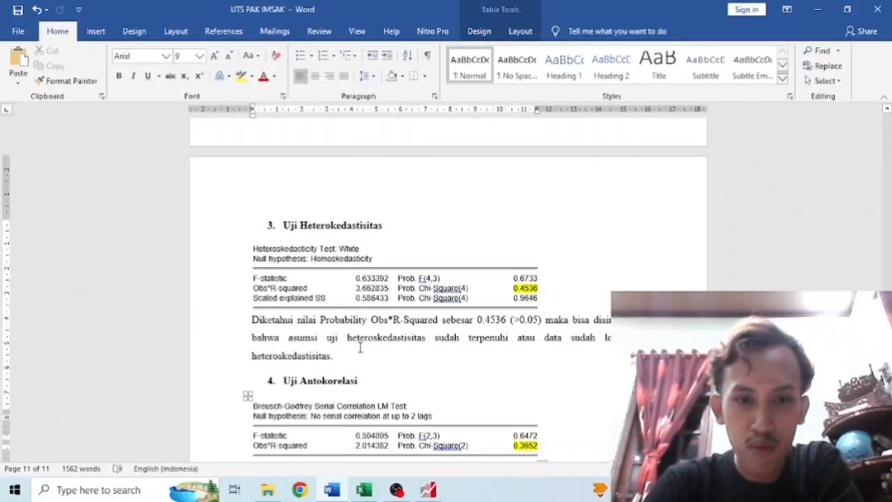
pyautogui.scroll(-3, 439, 332)
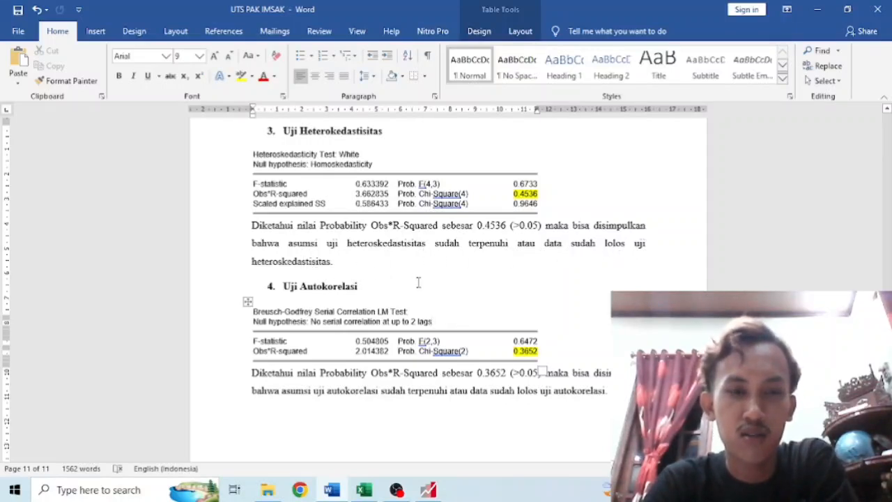
pyautogui.scroll(-2, 418, 282)
pyautogui.scroll(-2, 362, 269)
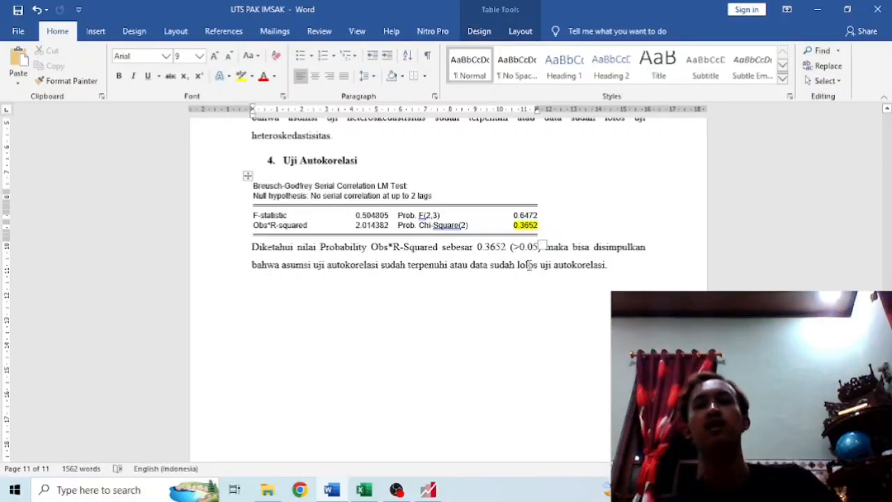
pyautogui.click(607, 265)
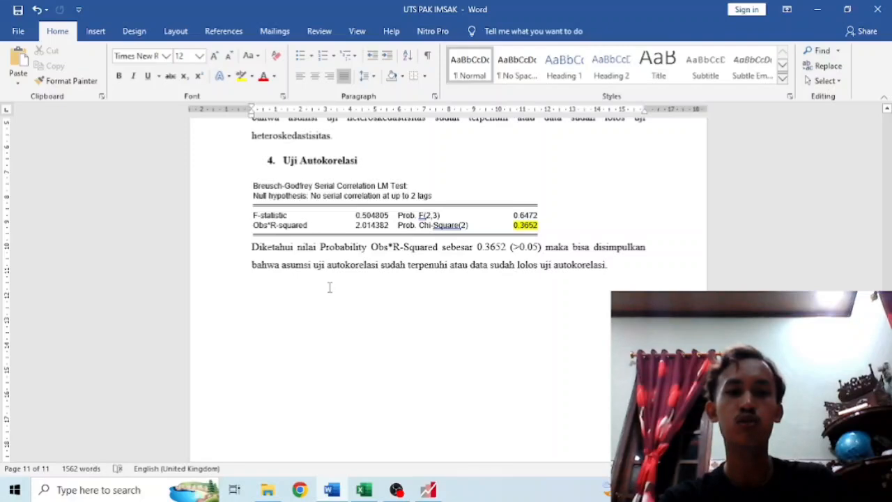